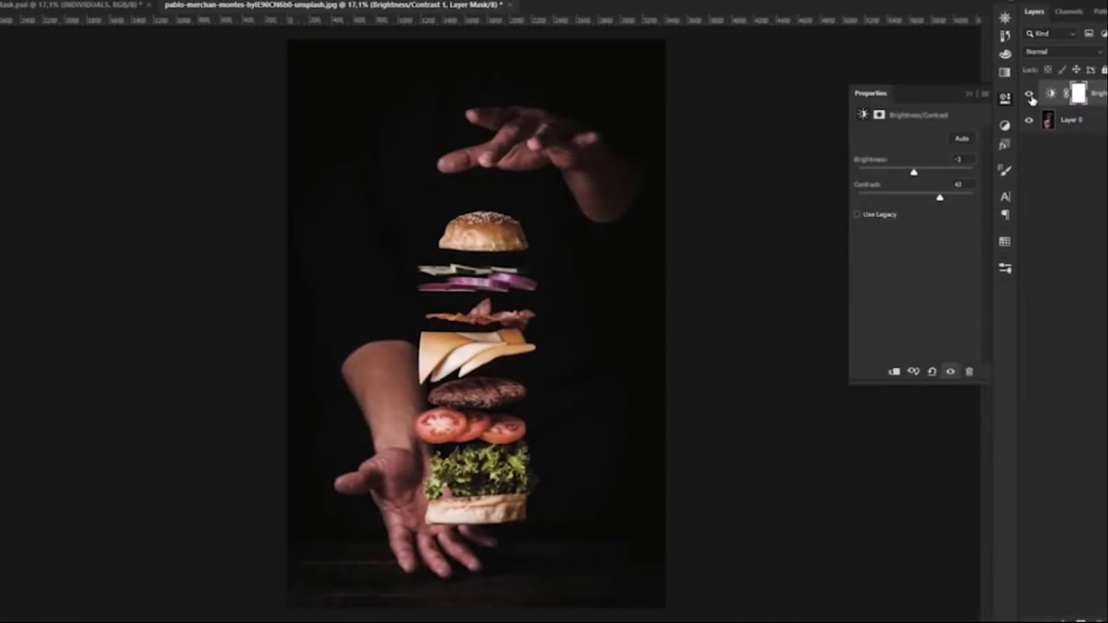
- Add a Levels adjustment layer above the photo and deepen the shadows so the background turns pure black
{"action": "left_click", "coordinate": [1080, 620]}
{"action": "left_click", "coordinate": [1087, 457]}
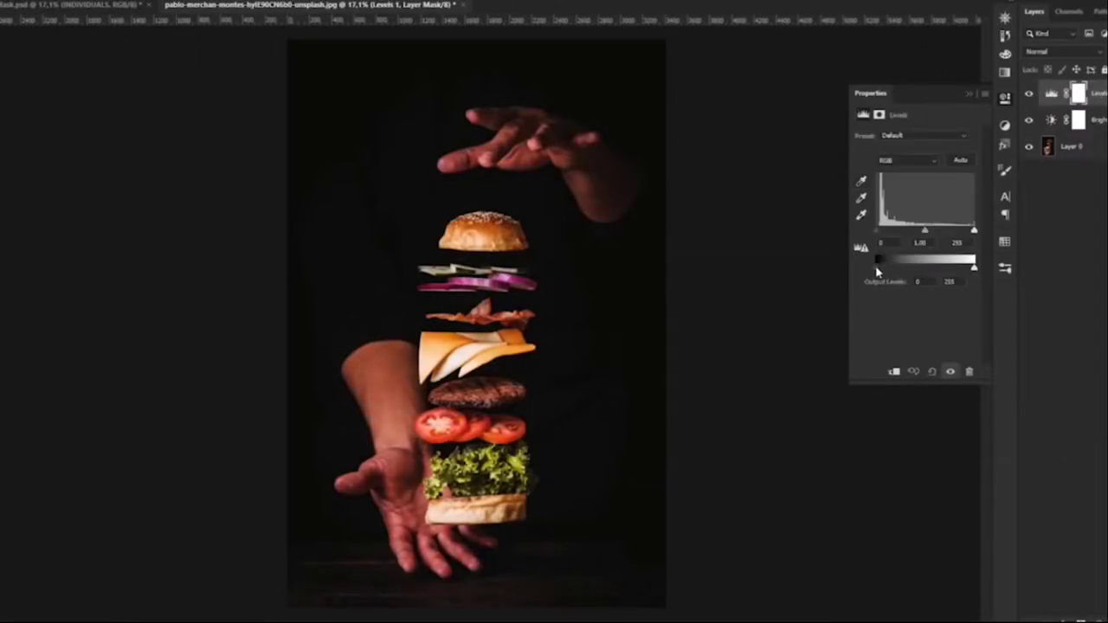
{"action": "left_click_drag", "start_coordinate": [876, 272], "coordinate": [841, 272]}
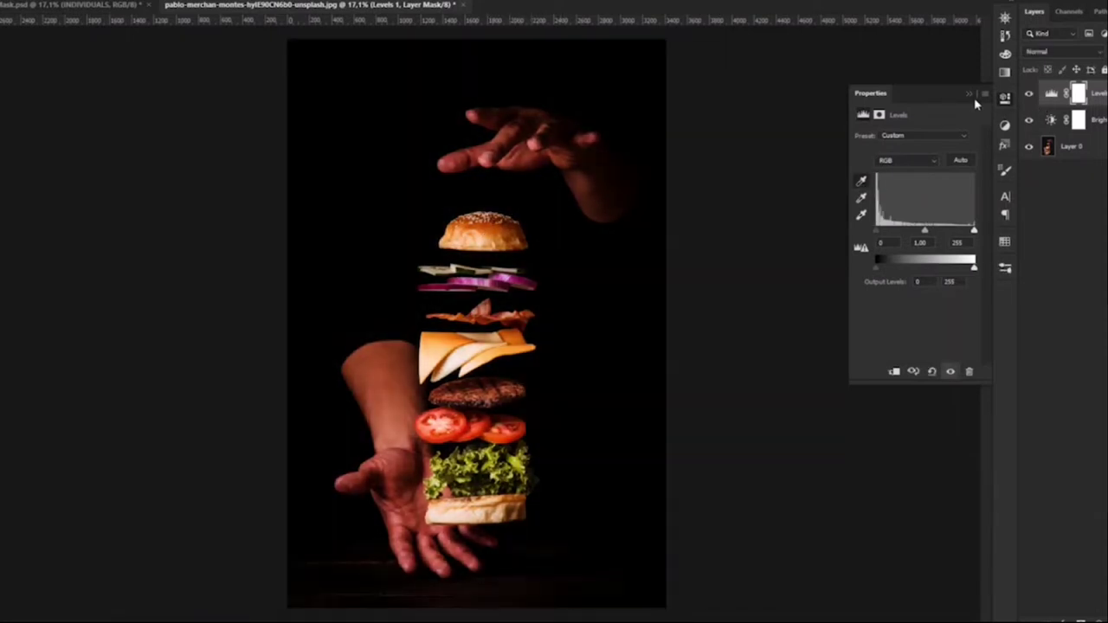
{"action": "left_click", "coordinate": [969, 93]}
- Duplicate the burger photo layer and hide the original Layer 0
{"action": "left_click", "coordinate": [1071, 147]}
{"action": "scroll", "coordinate": [533, 367], "scroll_direction": "up", "scroll_amount": 5}
{"action": "left_click_drag", "start_coordinate": [528, 280], "coordinate": [633, 532]}
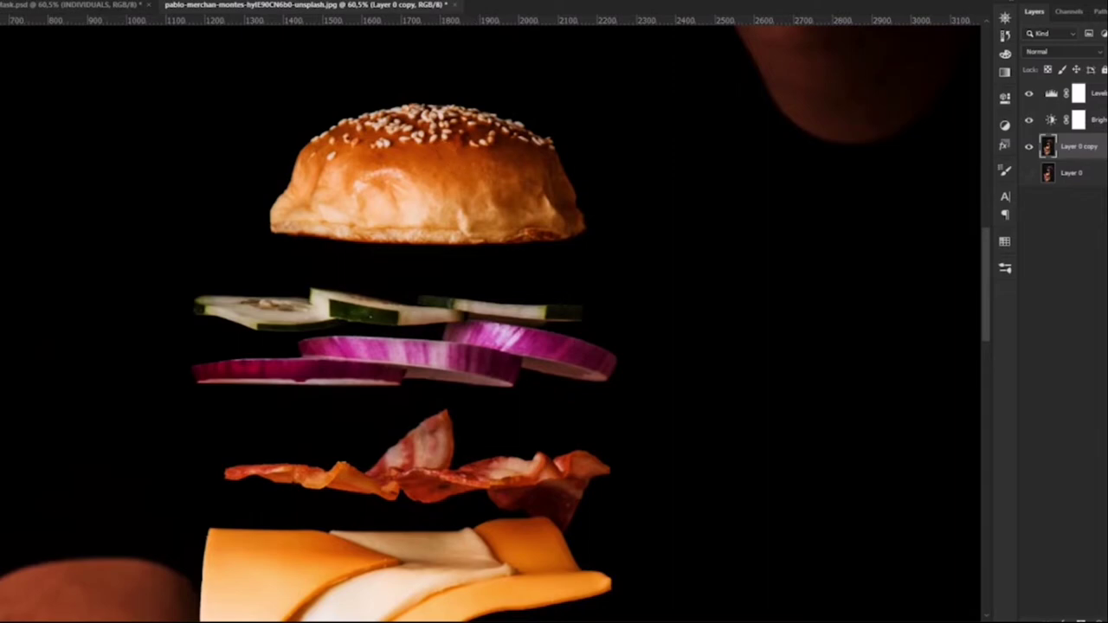
{"action": "scroll", "coordinate": [458, 397], "scroll_direction": "down", "scroll_amount": 5}
{"action": "scroll", "coordinate": [526, 390], "scroll_direction": "up", "scroll_amount": 3}
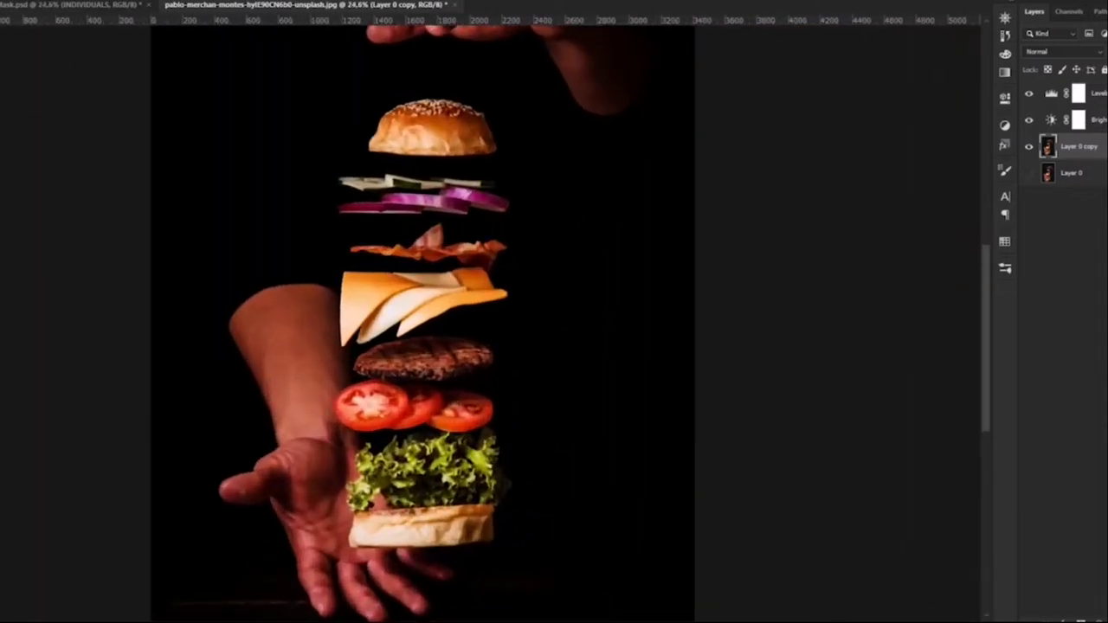
- Select the burger and hands automatically with Select Subject
{"action": "key", "text": "alt+l"}
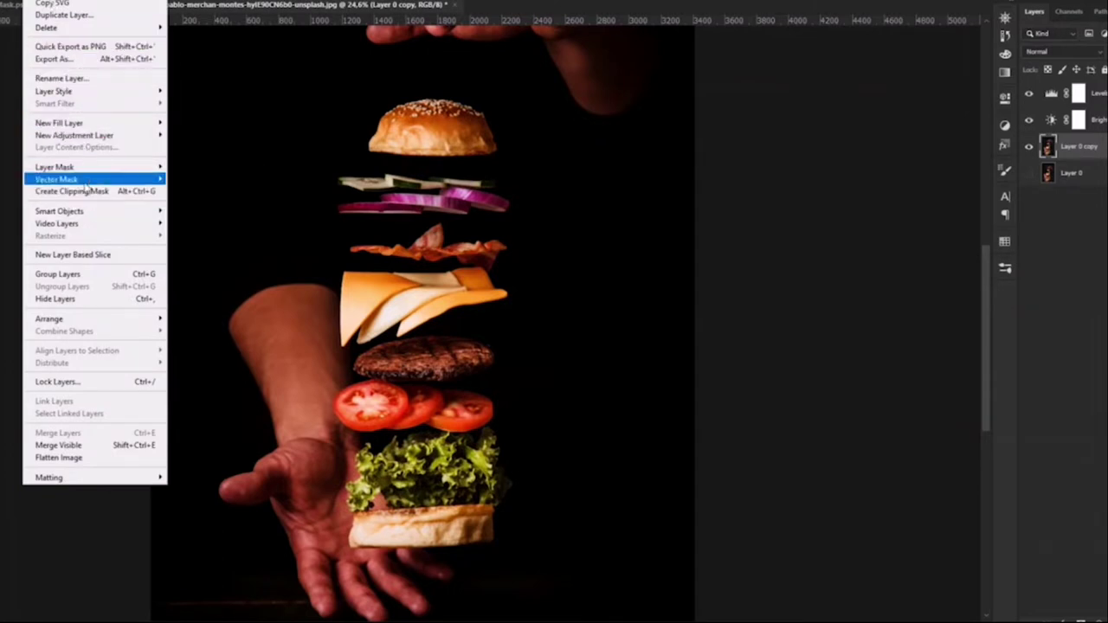
{"action": "key", "text": "alt+s"}
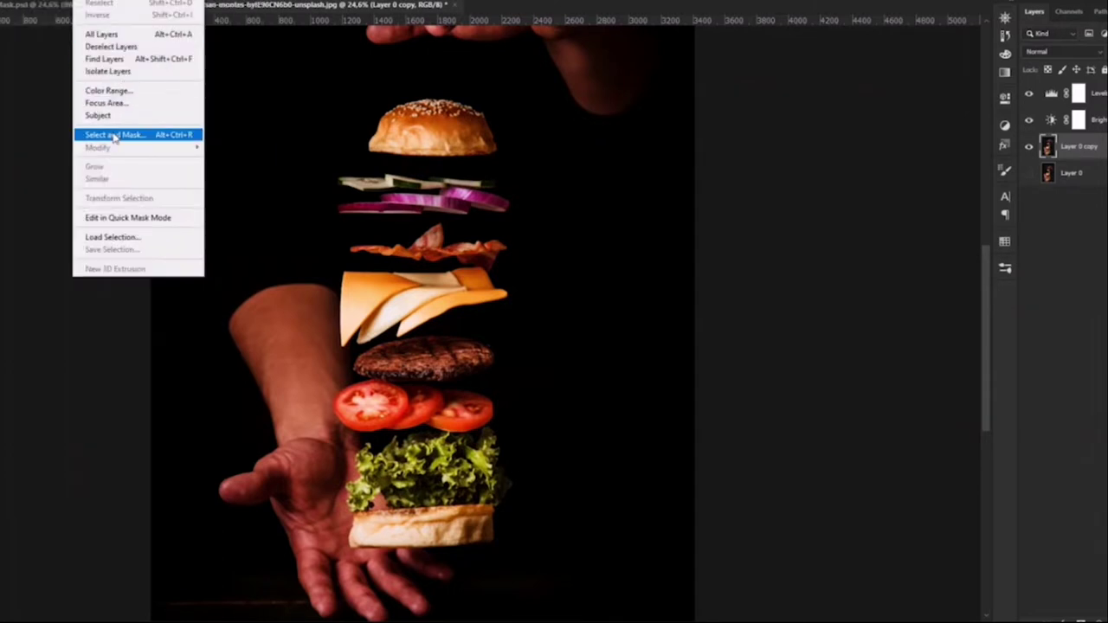
{"action": "left_click", "coordinate": [113, 115]}
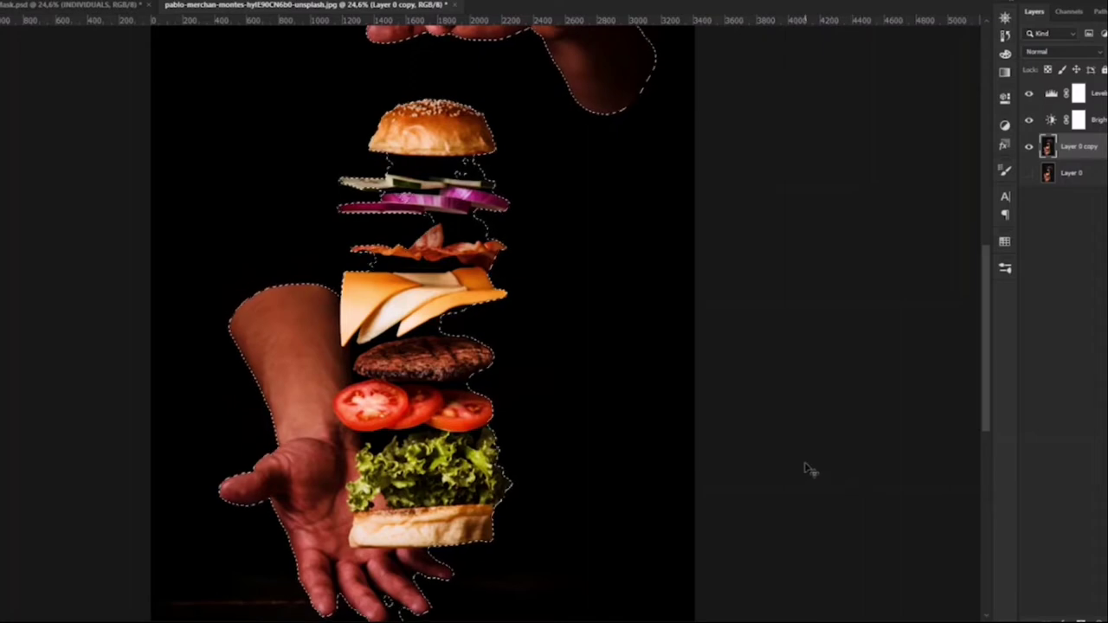
- Subtract the lower hand and its fingers from the subject selection
{"action": "scroll", "coordinate": [384, 400], "scroll_direction": "up", "scroll_amount": 3}
{"action": "scroll", "coordinate": [304, 245], "scroll_direction": "down", "scroll_amount": 2}
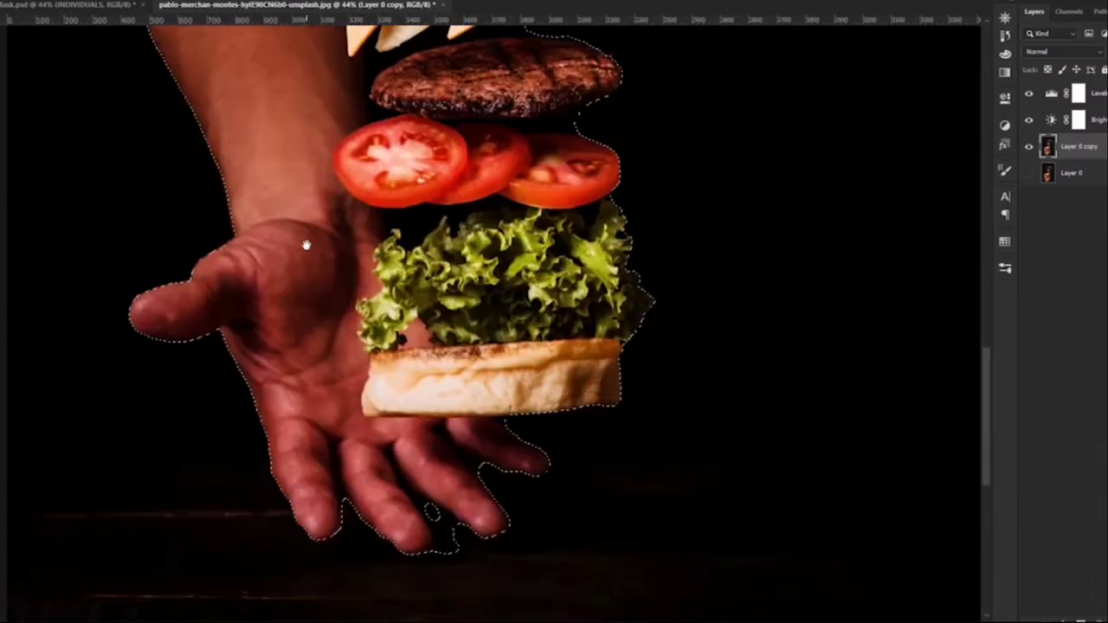
{"action": "mouse_move", "coordinate": [407, 541]}
{"action": "left_mouse_down"}
{"action": "mouse_move", "coordinate": [485, 528]}
{"action": "mouse_move", "coordinate": [311, 502]}
{"action": "mouse_move", "coordinate": [268, 467]}
{"action": "mouse_move", "coordinate": [241, 490]}
{"action": "mouse_move", "coordinate": [199, 363]}
{"action": "left_mouse_up"}
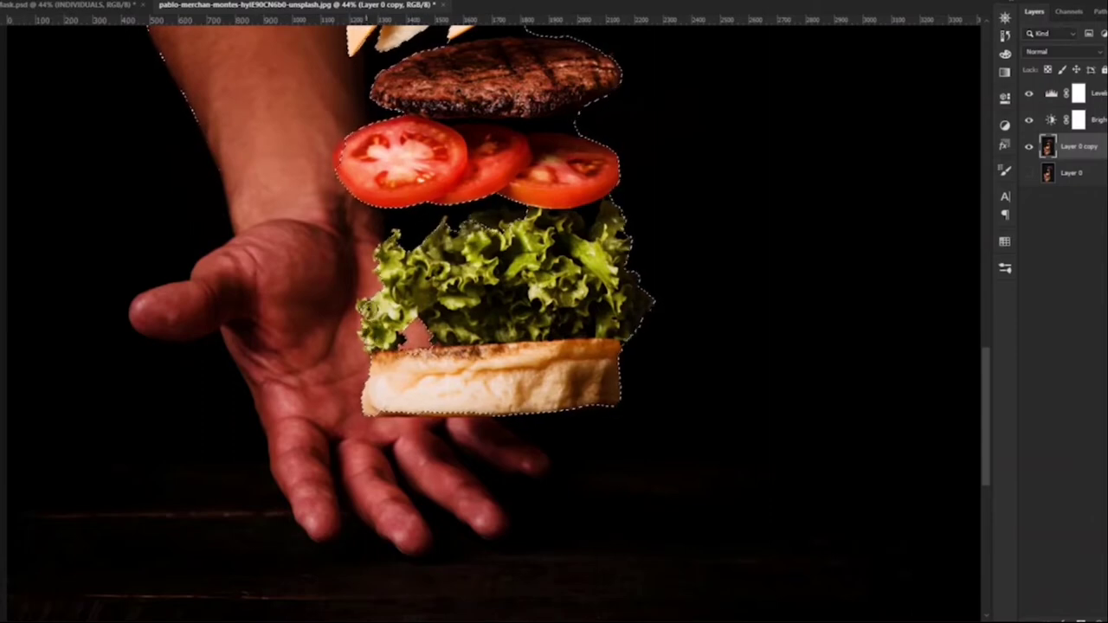
- Subtract the dark gaps around the top bun, cucumber and onion slices from the selection
{"action": "scroll", "coordinate": [415, 339], "scroll_direction": "up", "scroll_amount": 3}
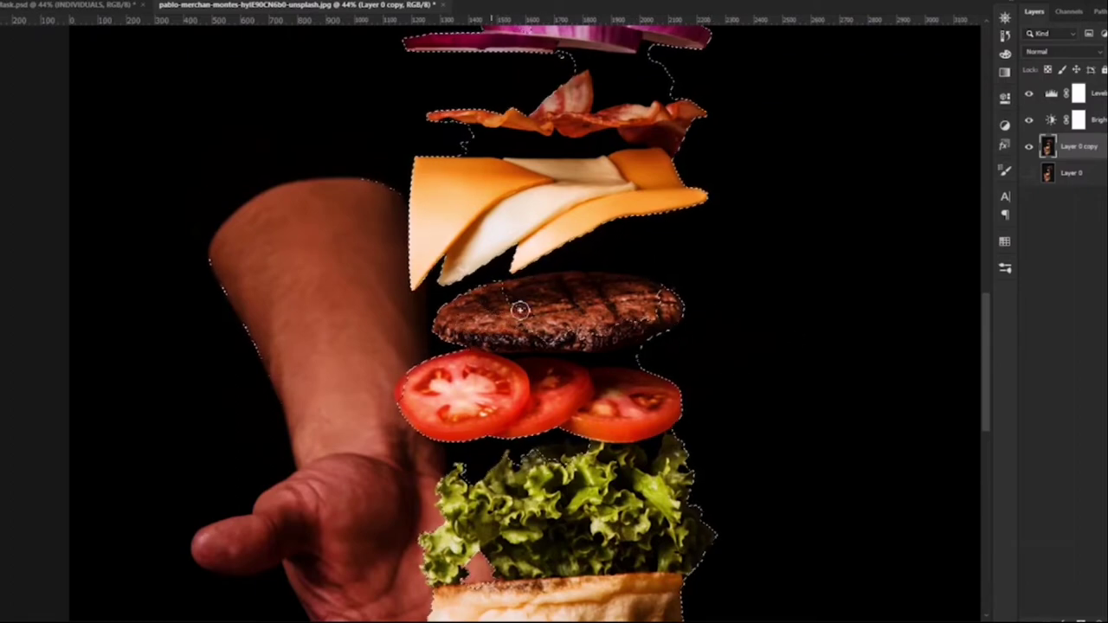
{"action": "scroll", "coordinate": [622, 293], "scroll_direction": "up", "scroll_amount": 5}
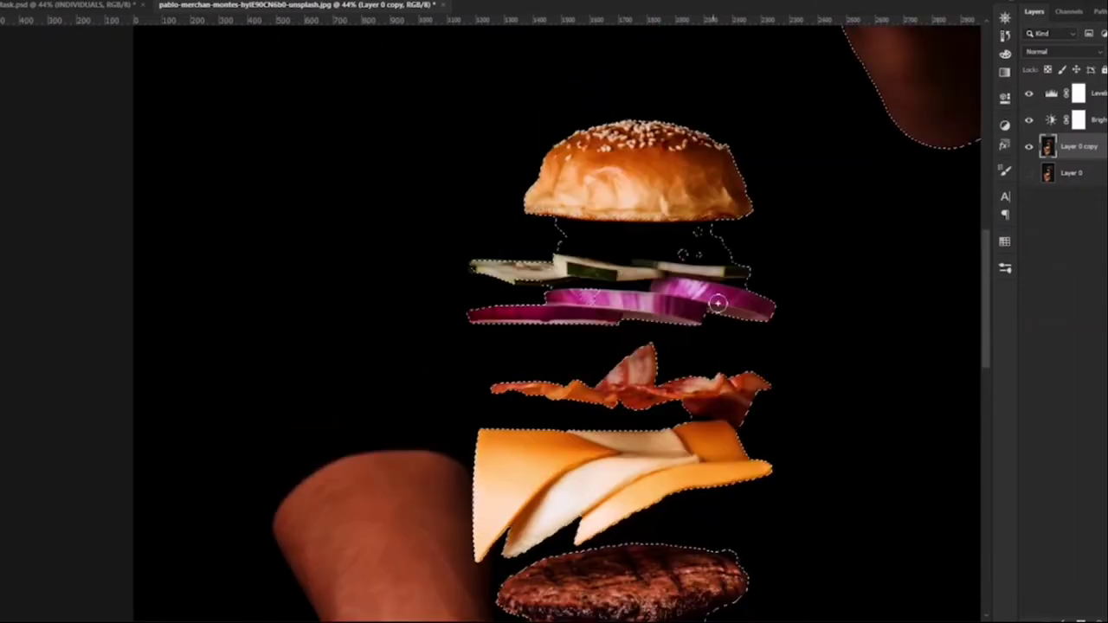
{"action": "left_click", "coordinate": [724, 254], "text": "alt"}
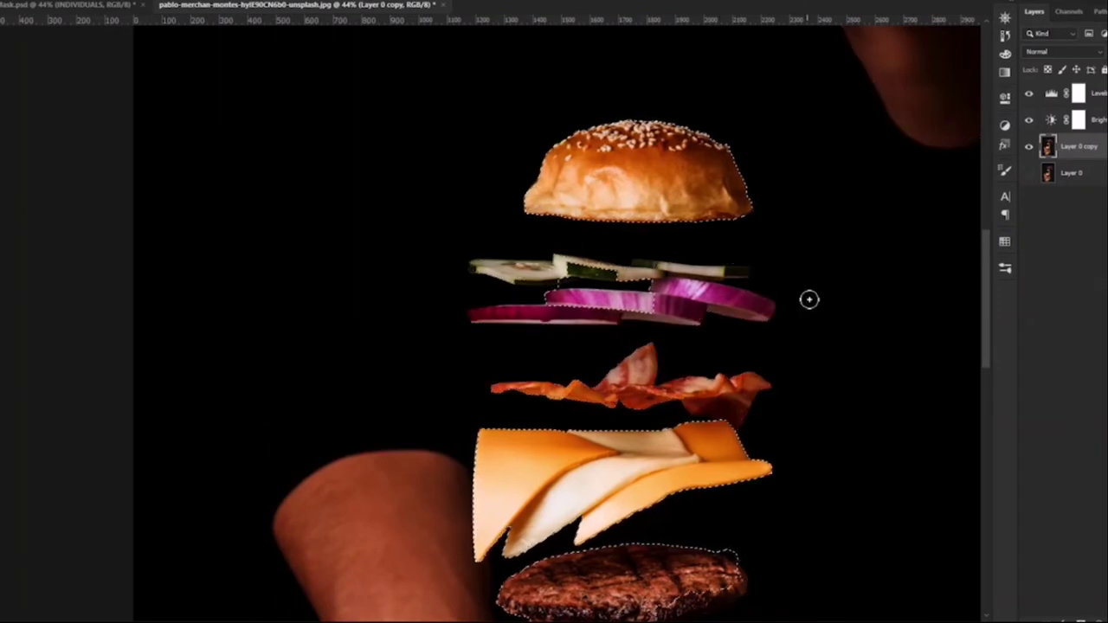
- Refine the selection along the edges of the cucumber and onion slices with the Polygonal Lasso
{"action": "scroll", "coordinate": [808, 300], "scroll_direction": "down", "scroll_amount": 1}
{"action": "scroll", "coordinate": [680, 477], "scroll_direction": "up", "scroll_amount": 6}
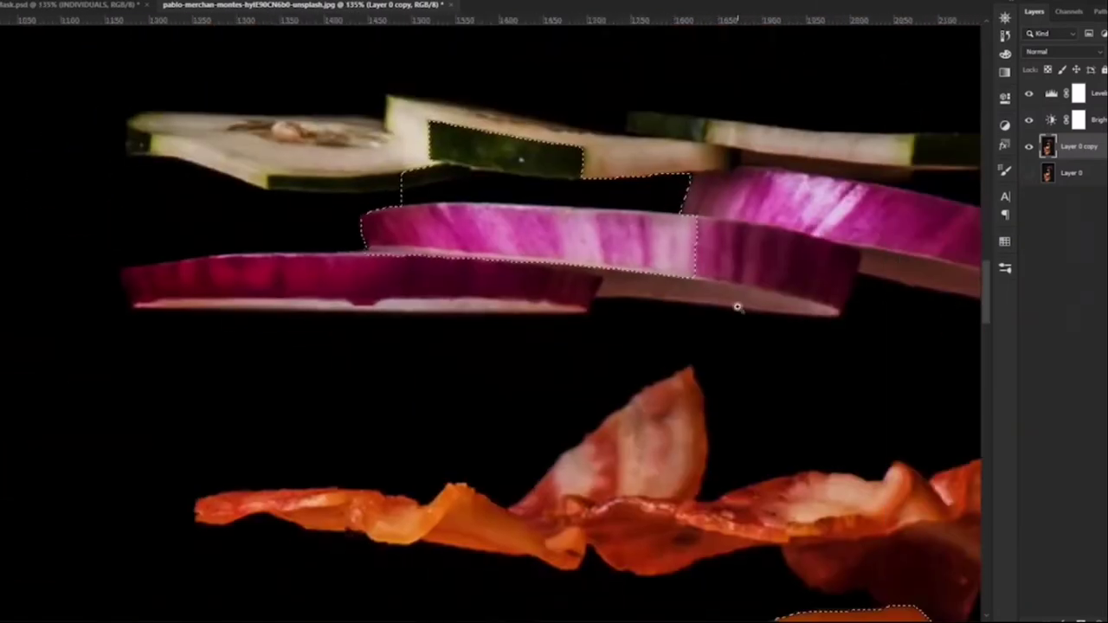
{"action": "scroll", "coordinate": [732, 304], "scroll_direction": "down", "scroll_amount": 2}
{"action": "scroll", "coordinate": [718, 311], "scroll_direction": "left", "scroll_amount": 5}
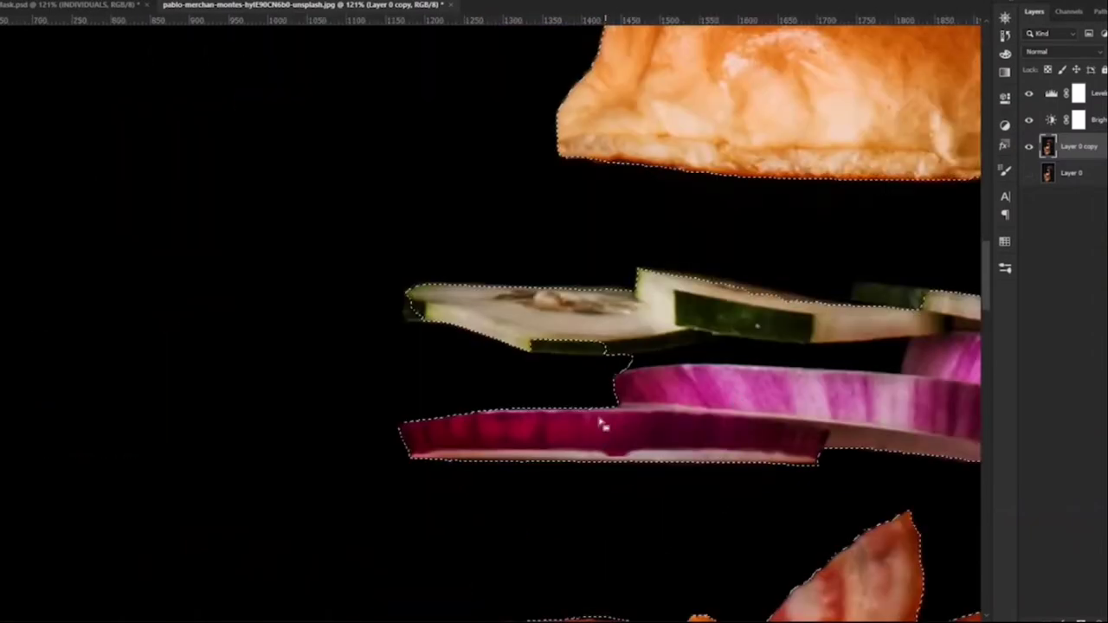
{"action": "mouse_move", "coordinate": [848, 387]}
{"action": "left_mouse_down"}
{"action": "mouse_move", "coordinate": [903, 373]}
{"action": "mouse_move", "coordinate": [821, 344]}
{"action": "mouse_move", "coordinate": [729, 342]}
{"action": "left_mouse_up"}
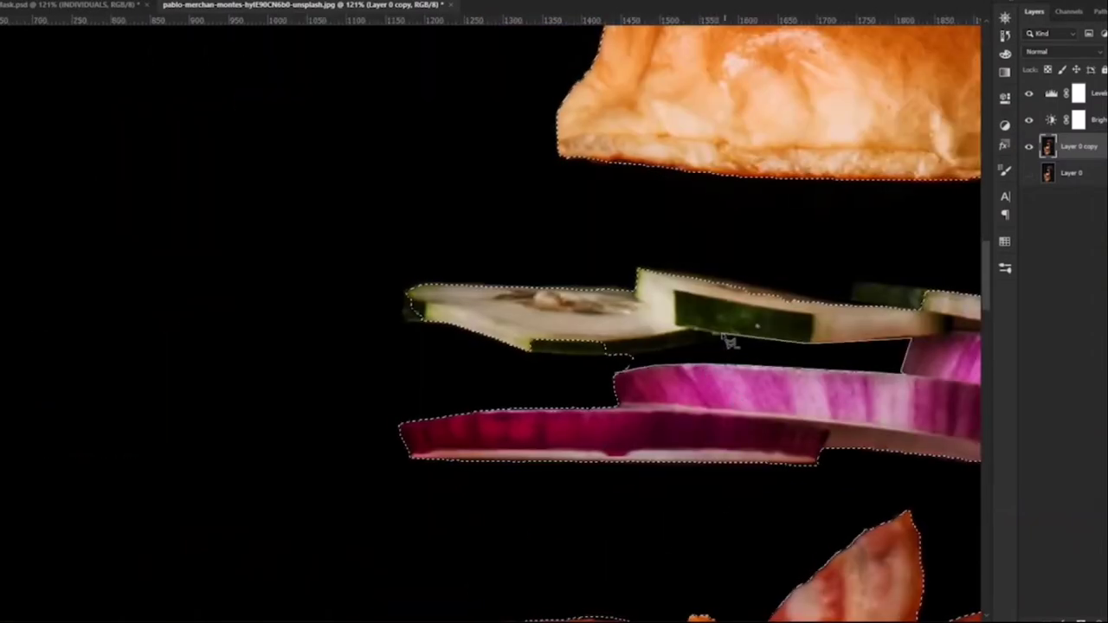
{"action": "mouse_move", "coordinate": [574, 376]}
{"action": "left_mouse_down"}
{"action": "mouse_move", "coordinate": [614, 364]}
{"action": "mouse_move", "coordinate": [460, 358]}
{"action": "left_mouse_up"}
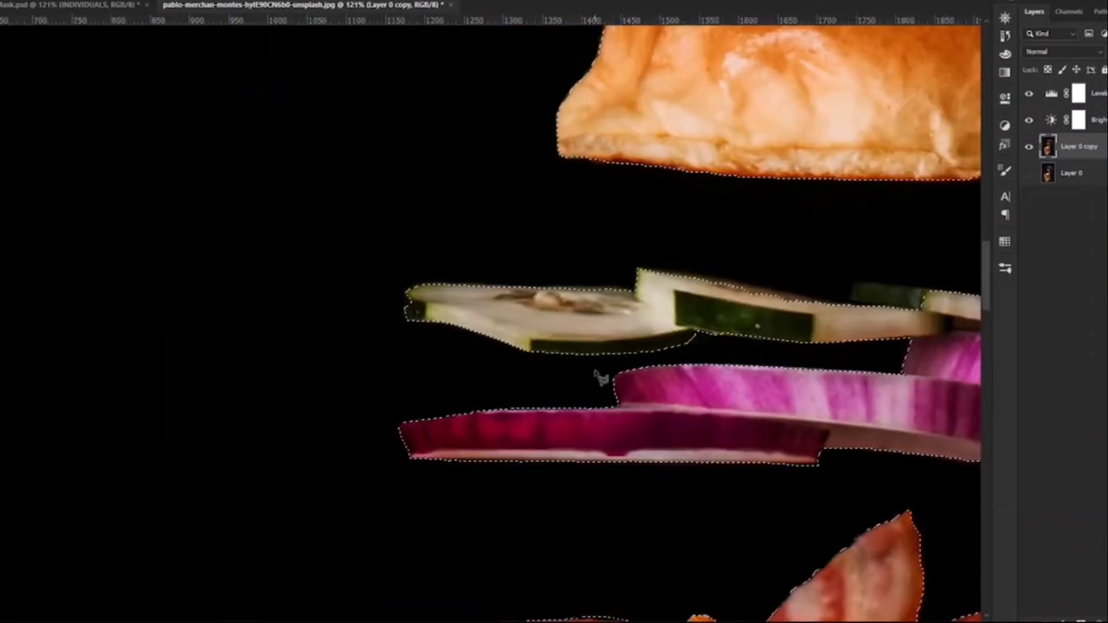
{"action": "scroll", "coordinate": [594, 375], "scroll_direction": "right", "scroll_amount": 2}
{"action": "scroll", "coordinate": [594, 376], "scroll_direction": "up", "scroll_amount": 1}
{"action": "scroll", "coordinate": [818, 355], "scroll_direction": "right", "scroll_amount": 2}
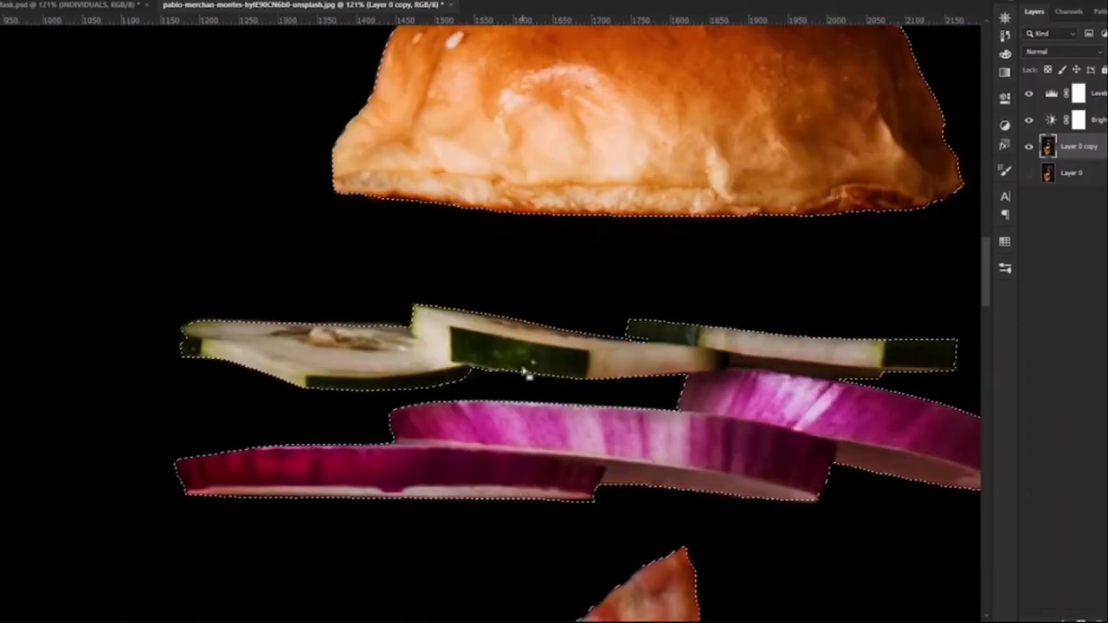
- Subtract the upper hand from the selection by enclosing it with the Polygonal Lasso
{"action": "scroll", "coordinate": [825, 347], "scroll_direction": "down", "scroll_amount": 5}
{"action": "scroll", "coordinate": [825, 347], "scroll_direction": "down", "scroll_amount": 5}
{"action": "scroll", "coordinate": [824, 347], "scroll_direction": "left", "scroll_amount": 2}
{"action": "scroll", "coordinate": [576, 272], "scroll_direction": "right", "scroll_amount": 4}
{"action": "scroll", "coordinate": [576, 272], "scroll_direction": "down", "scroll_amount": 2}
{"action": "mouse_move", "coordinate": [791, 532]}
{"action": "left_mouse_down"}
{"action": "mouse_move", "coordinate": [570, 514]}
{"action": "mouse_move", "coordinate": [491, 489]}
{"action": "mouse_move", "coordinate": [357, 491]}
{"action": "mouse_move", "coordinate": [332, 478]}
{"action": "mouse_move", "coordinate": [578, 474]}
{"action": "mouse_move", "coordinate": [753, 439]}
{"action": "left_mouse_up"}
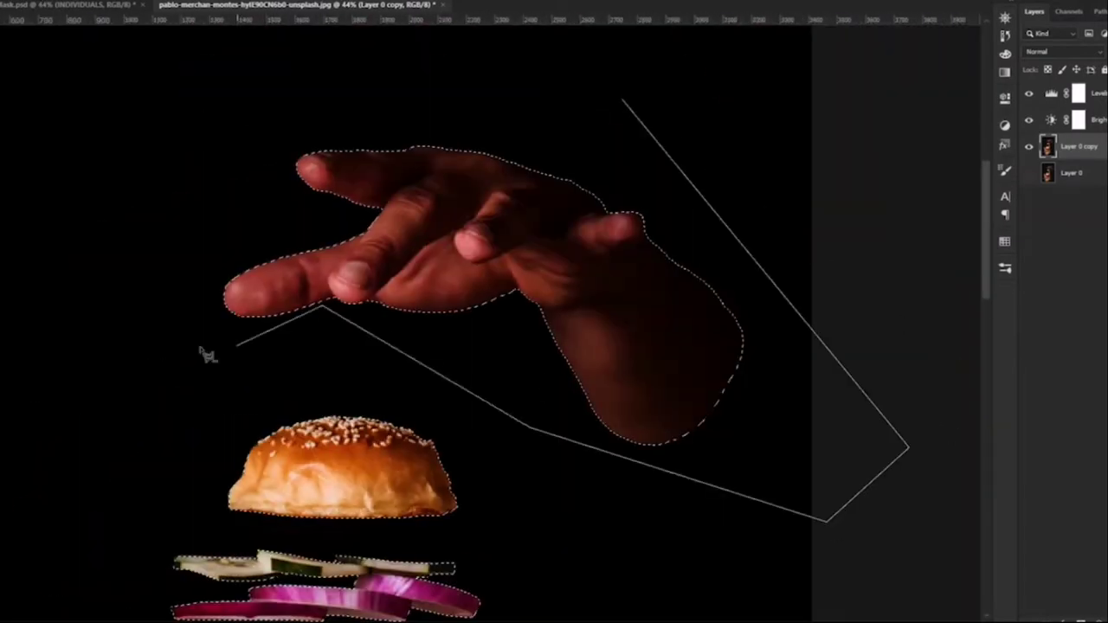
- Correct the selection around the tomato slices and the lettuce edge beside the hand
{"action": "scroll", "coordinate": [207, 355], "scroll_direction": "up", "scroll_amount": 6}
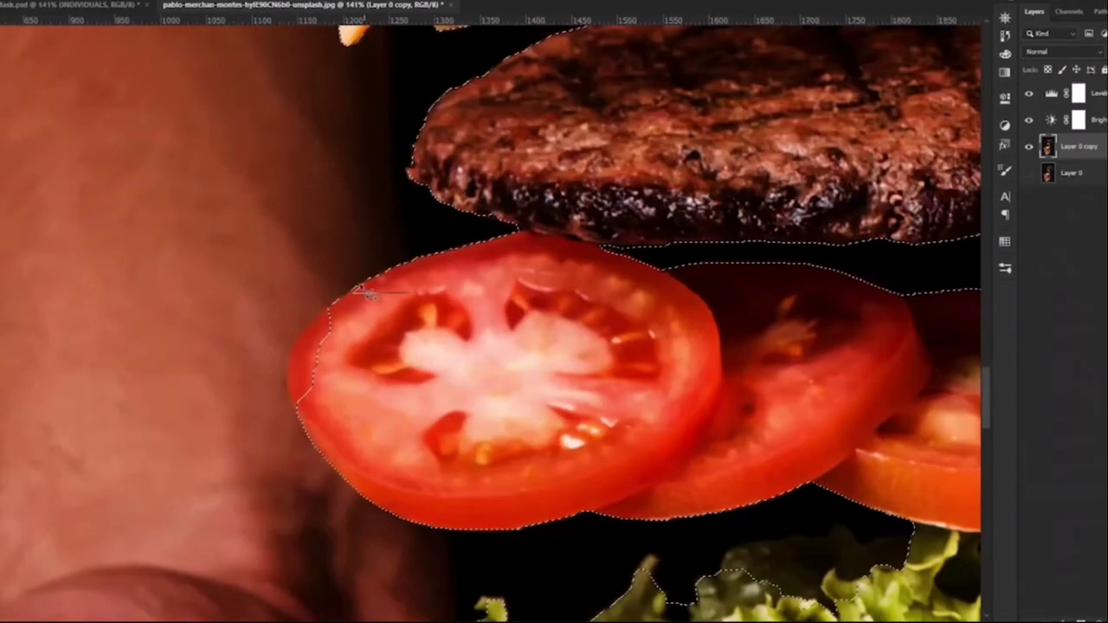
{"action": "mouse_move", "coordinate": [353, 287]}
{"action": "left_mouse_down"}
{"action": "mouse_move", "coordinate": [289, 353]}
{"action": "mouse_move", "coordinate": [286, 393]}
{"action": "mouse_move", "coordinate": [760, 206]}
{"action": "mouse_move", "coordinate": [800, 326]}
{"action": "mouse_move", "coordinate": [805, 362]}
{"action": "left_mouse_up"}
{"action": "mouse_move", "coordinate": [727, 219]}
{"action": "left_mouse_down"}
{"action": "mouse_move", "coordinate": [722, 260]}
{"action": "mouse_move", "coordinate": [689, 306]}
{"action": "mouse_move", "coordinate": [694, 359]}
{"action": "mouse_move", "coordinate": [649, 328]}
{"action": "mouse_move", "coordinate": [678, 246]}
{"action": "left_mouse_up"}
{"action": "mouse_move", "coordinate": [463, 303]}
{"action": "left_mouse_down"}
{"action": "mouse_move", "coordinate": [227, 291]}
{"action": "mouse_move", "coordinate": [523, 220]}
{"action": "mouse_move", "coordinate": [503, 166]}
{"action": "mouse_move", "coordinate": [585, 19]}
{"action": "left_mouse_up"}
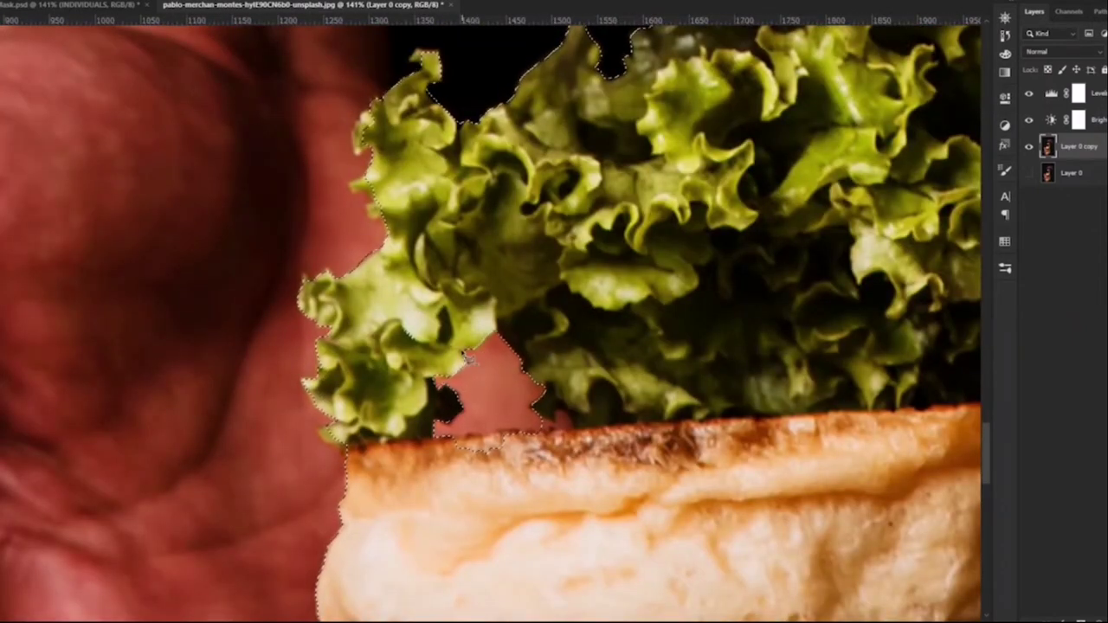
- Refine the selection at the gap between lettuce and bottom bun and along the bun's lower edge
{"action": "left_click_drag", "start_coordinate": [555, 437], "coordinate": [584, 439]}
{"action": "scroll", "coordinate": [544, 424], "scroll_direction": "down", "scroll_amount": 5}
{"action": "scroll", "coordinate": [544, 424], "scroll_direction": "right", "scroll_amount": 4}
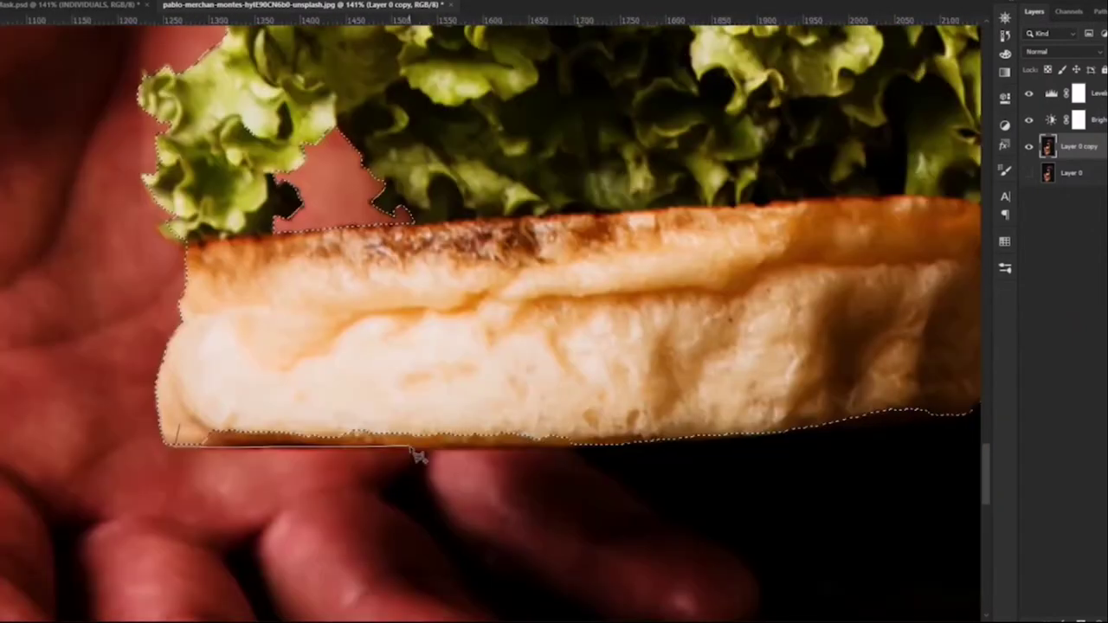
{"action": "scroll", "coordinate": [606, 424], "scroll_direction": "right", "scroll_amount": 7}
{"action": "scroll", "coordinate": [605, 424], "scroll_direction": "up", "scroll_amount": 4}
- Refine the selection around the upper lettuce leaves beneath the tomato slices
{"action": "scroll", "coordinate": [685, 426], "scroll_direction": "up", "scroll_amount": 8}
{"action": "scroll", "coordinate": [685, 426], "scroll_direction": "left", "scroll_amount": 5}
{"action": "left_click_drag", "start_coordinate": [465, 353], "coordinate": [568, 426]}
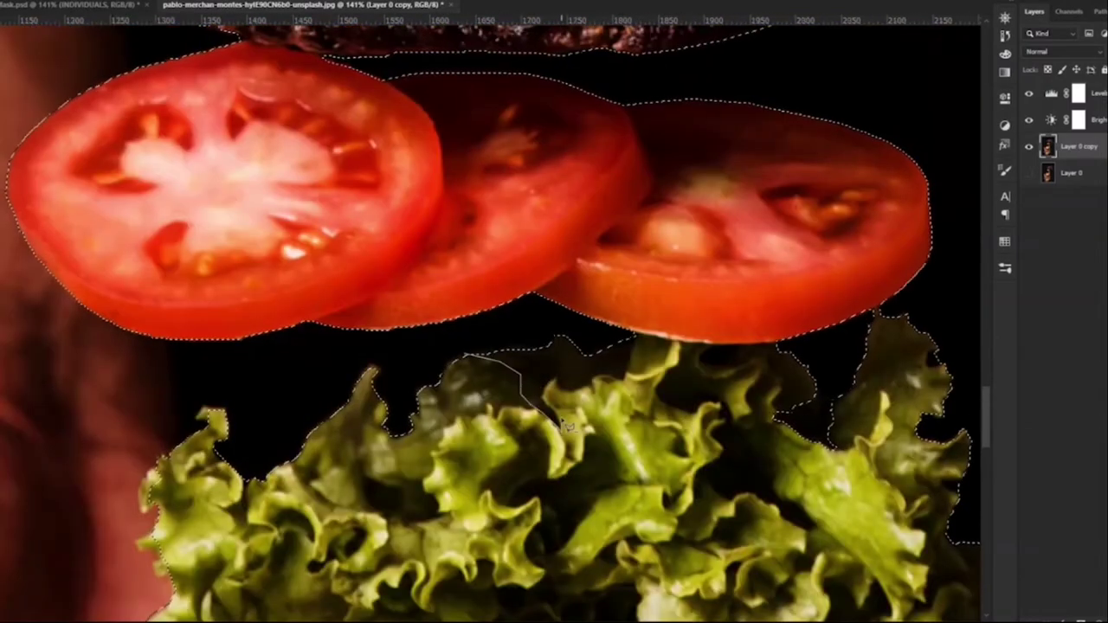
{"action": "mouse_move", "coordinate": [628, 389]}
{"action": "left_mouse_down"}
{"action": "mouse_move", "coordinate": [476, 361]}
{"action": "mouse_move", "coordinate": [524, 412]}
{"action": "mouse_move", "coordinate": [546, 414]}
{"action": "mouse_move", "coordinate": [512, 416]}
{"action": "mouse_move", "coordinate": [476, 390]}
{"action": "mouse_move", "coordinate": [542, 400]}
{"action": "left_mouse_up"}
- Refine the ingredients' selection in Select and Mask with slight feather, added contrast and an inward edge shift, then apply it as a layer mask
{"action": "key", "text": "ctrl+0"}
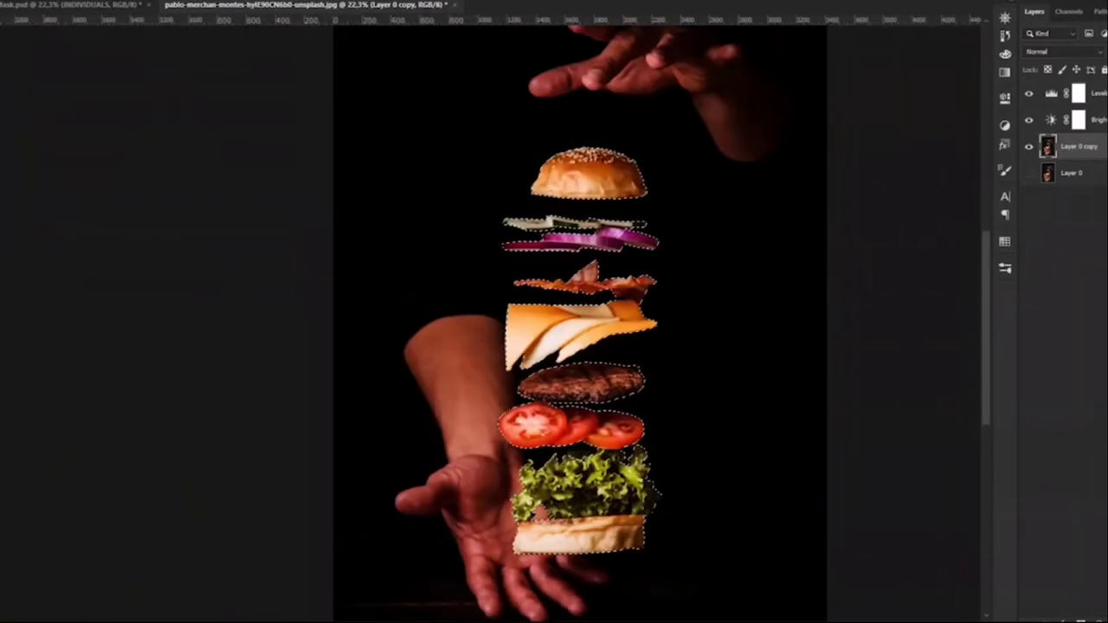
{"action": "key", "text": "ctrl+alt+r"}
{"action": "key", "text": "k"}
{"action": "key", "text": "v"}
{"action": "key", "text": "ctrl+1"}
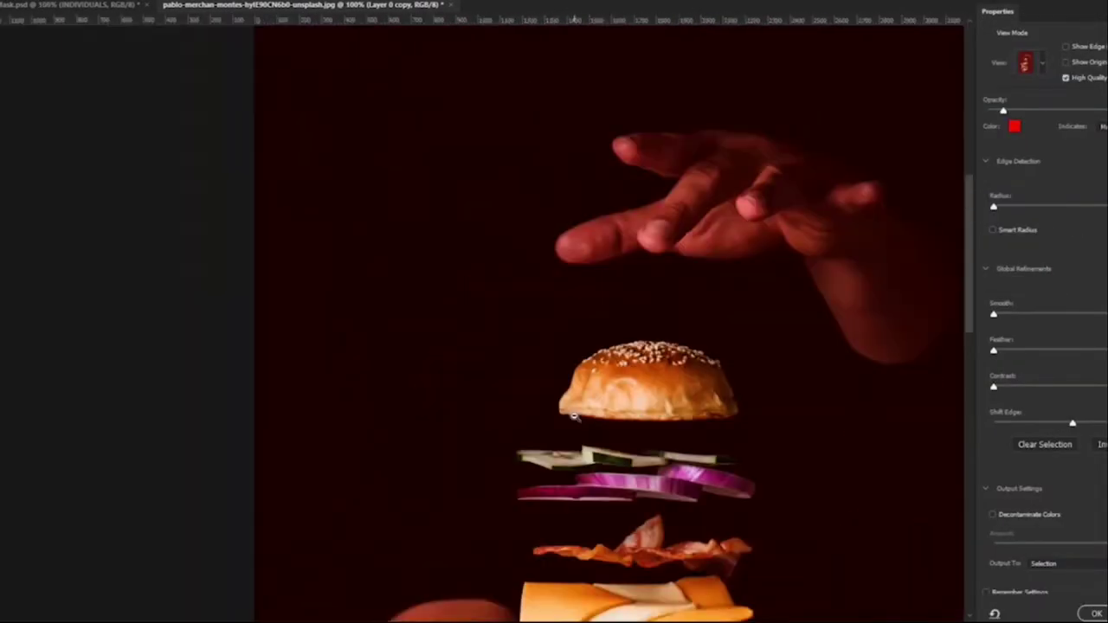
{"action": "key", "text": "y"}
{"action": "scroll", "coordinate": [586, 432], "scroll_direction": "down", "scroll_amount": 10}
{"action": "scroll", "coordinate": [586, 433], "scroll_direction": "up", "scroll_amount": 3}
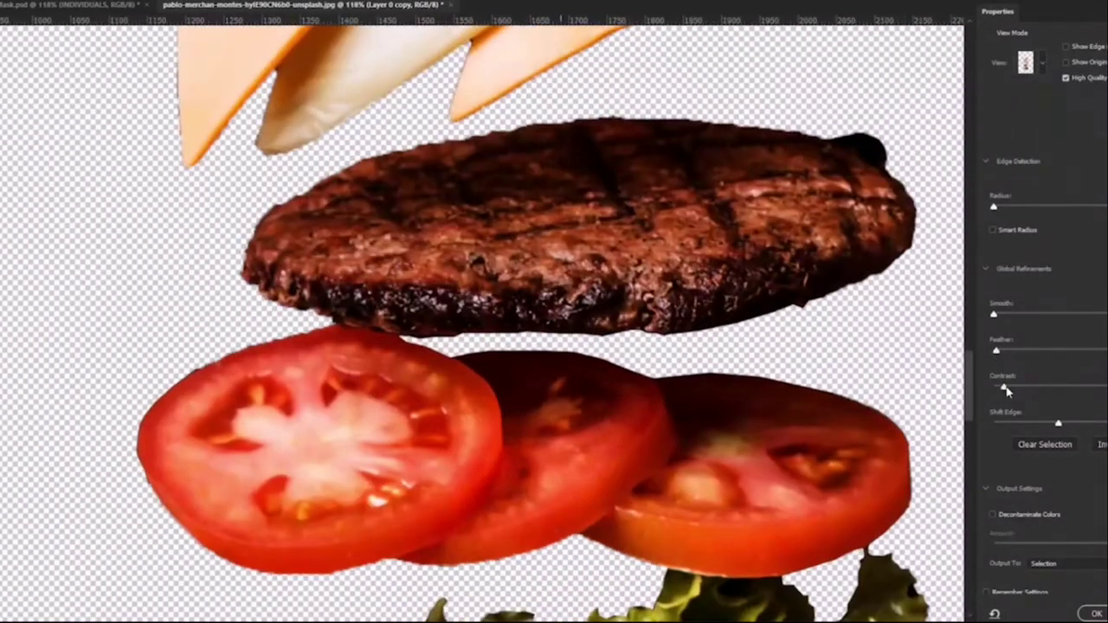
{"action": "left_click", "coordinate": [1095, 613]}
{"action": "left_click", "coordinate": [1028, 173]}
{"action": "scroll", "coordinate": [520, 225], "scroll_direction": "up", "scroll_amount": 5}
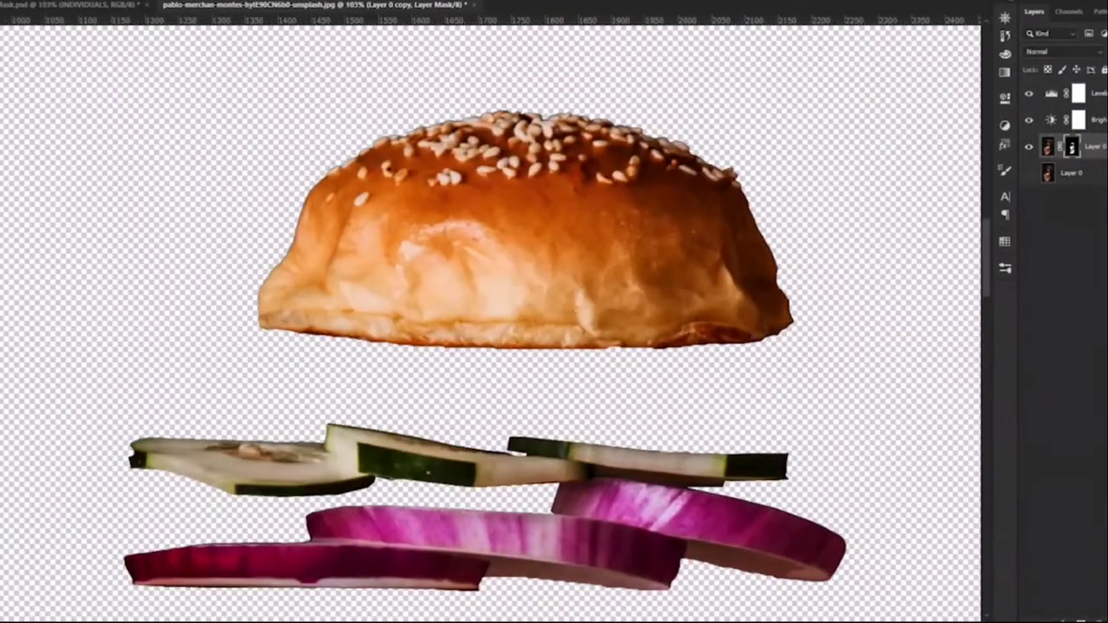
- Duplicate the masked burger layer and outline the top bun with the Polygonal Lasso
{"action": "key", "text": "ctrl+j"}
{"action": "left_click", "coordinate": [320, 91]}
{"action": "left_click", "coordinate": [550, 39]}
{"action": "left_click", "coordinate": [904, 246]}
{"action": "left_click", "coordinate": [859, 401]}
{"action": "left_click", "coordinate": [207, 336]}
{"action": "double_click", "coordinate": [228, 210]}
- Open Select and Mask on the duplicated layer to refine the top bun's mask
{"action": "key", "text": "alt+ctrl+r"}
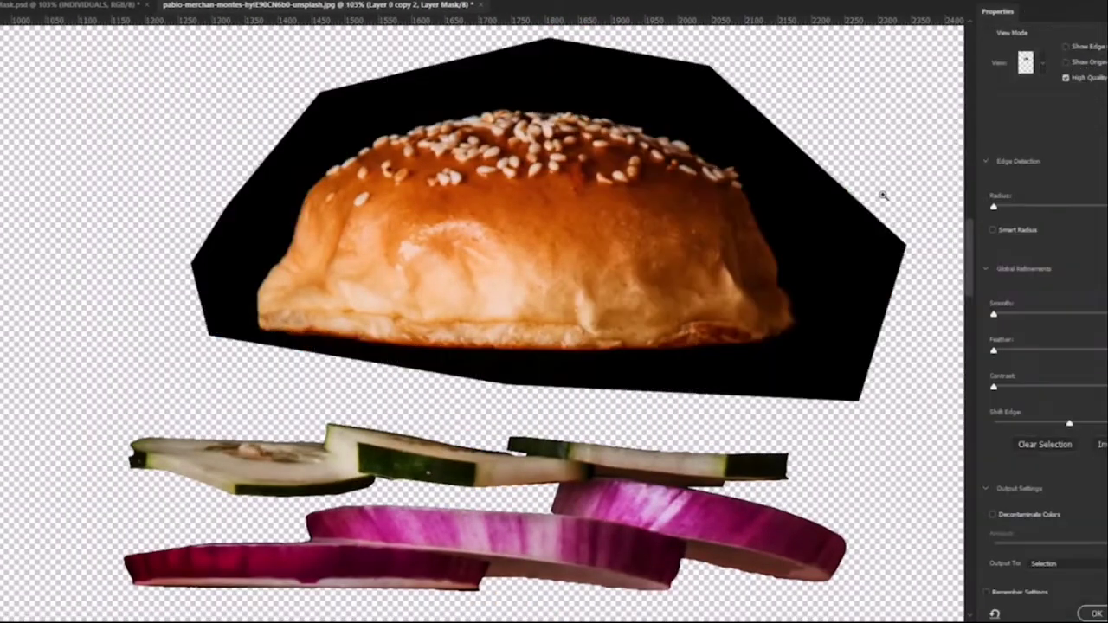
{"action": "key", "text": "Return"}
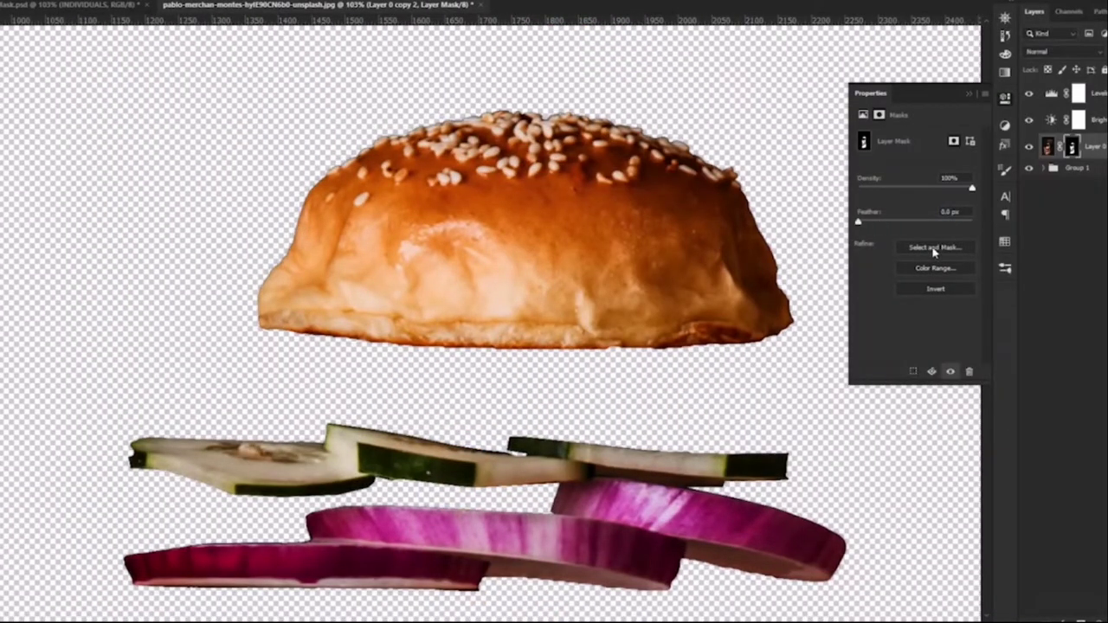
{"action": "left_click", "coordinate": [933, 249]}
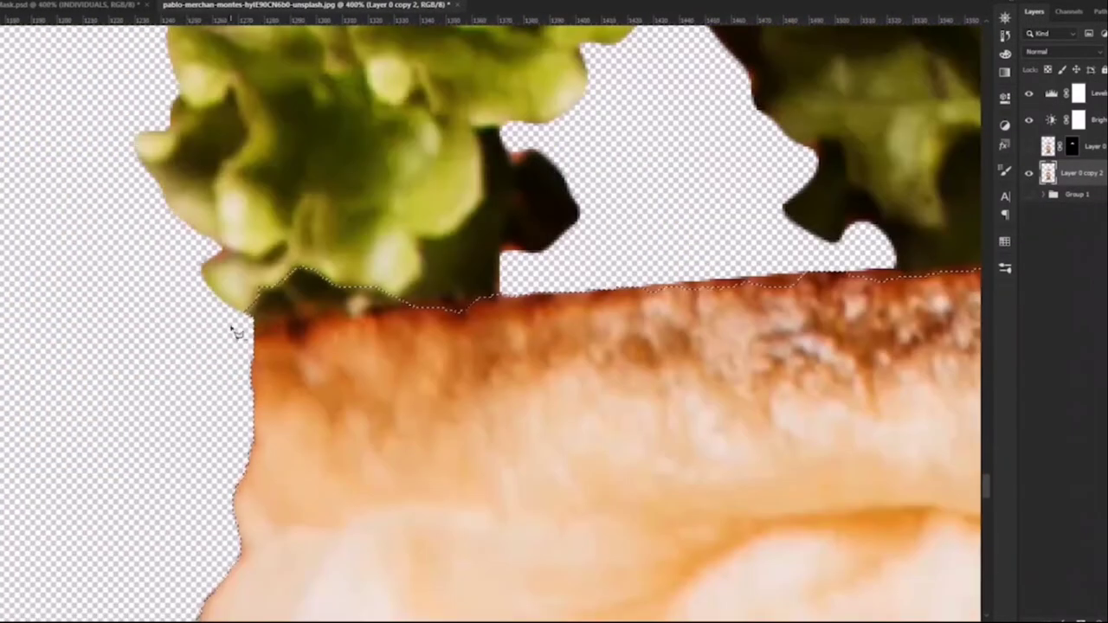
- Trace the boundary between the lettuce and the bottom bun with the lasso to separate the two ingredients
{"action": "mouse_move", "coordinate": [233, 329]}
{"action": "left_mouse_down"}
{"action": "mouse_move", "coordinate": [300, 306]}
{"action": "mouse_move", "coordinate": [384, 332]}
{"action": "left_mouse_up"}
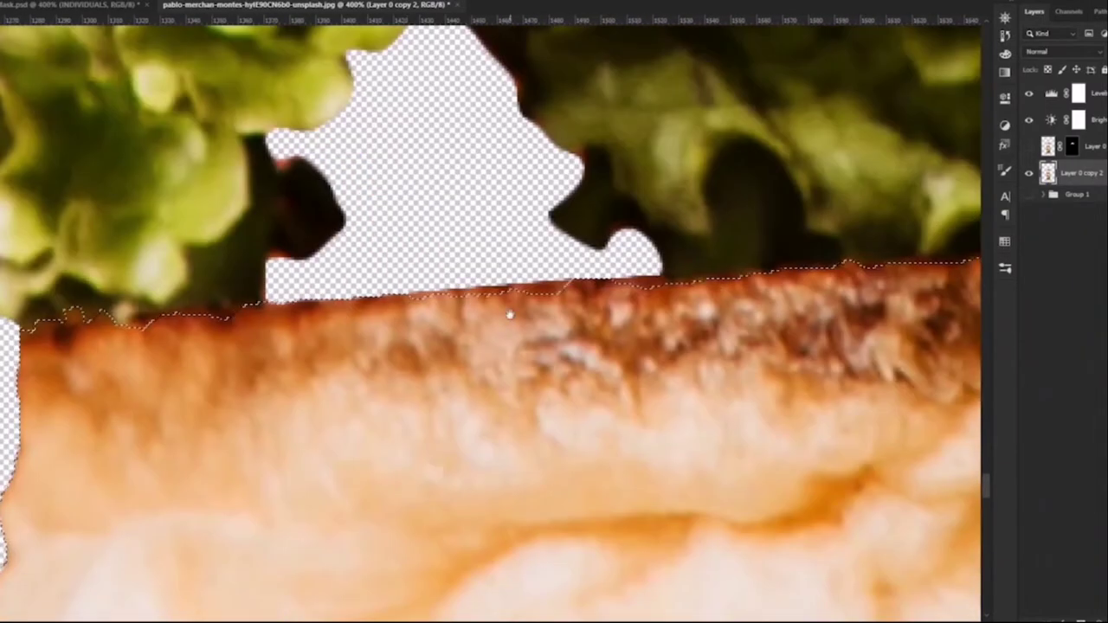
{"action": "left_click_drag", "start_coordinate": [372, 267], "coordinate": [581, 260]}
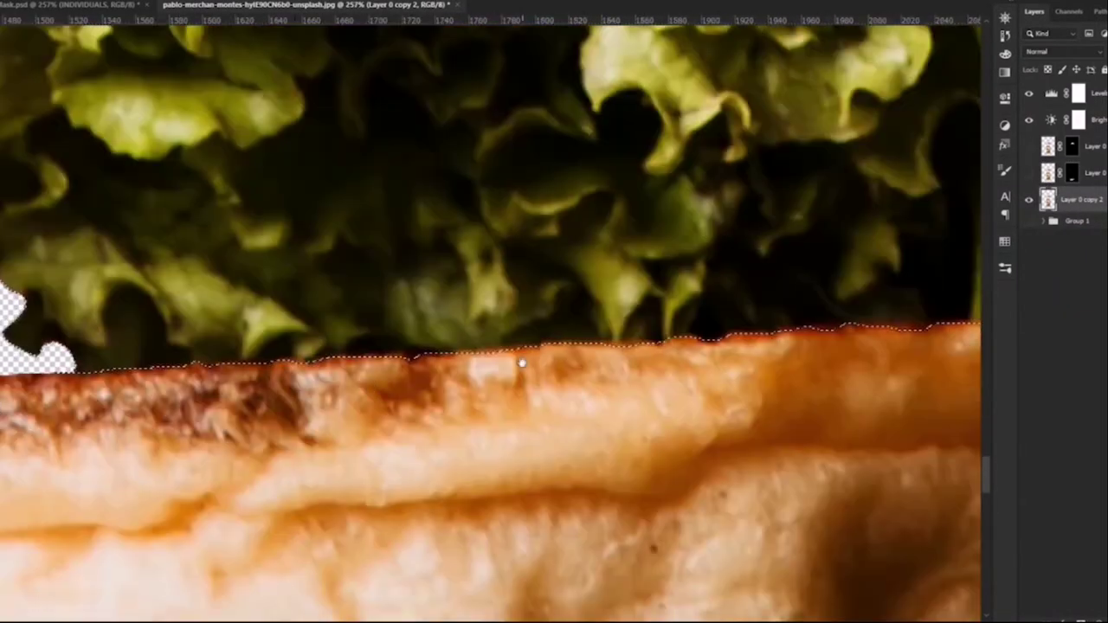
{"action": "left_click_drag", "start_coordinate": [664, 346], "coordinate": [509, 371]}
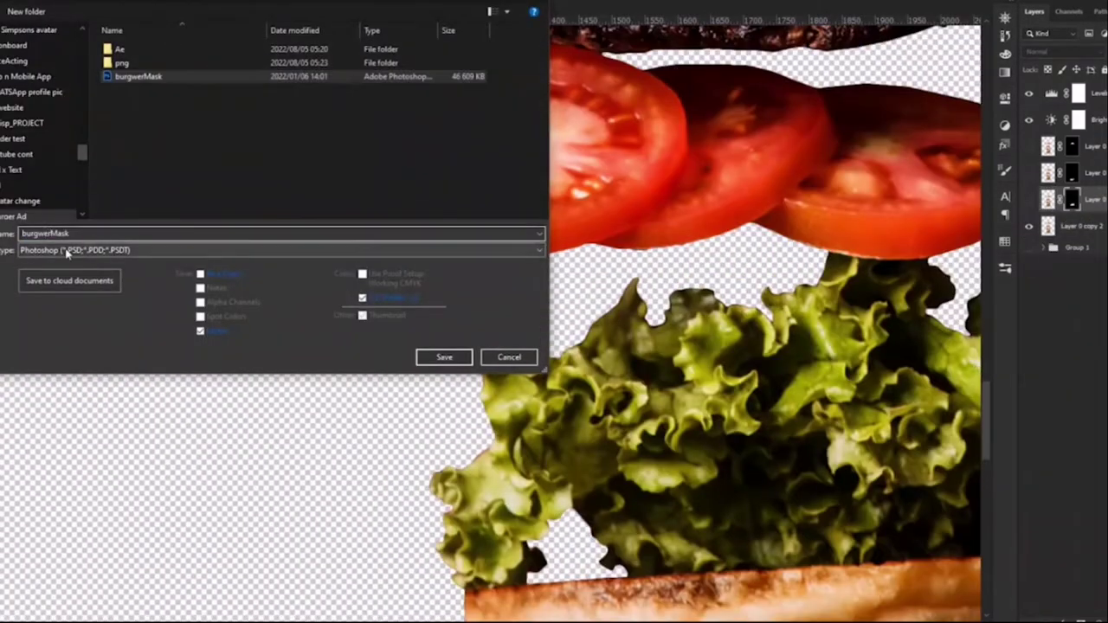
- Save the document as the Photoshop file burgerAD.psd
{"action": "left_click", "coordinate": [444, 356]}
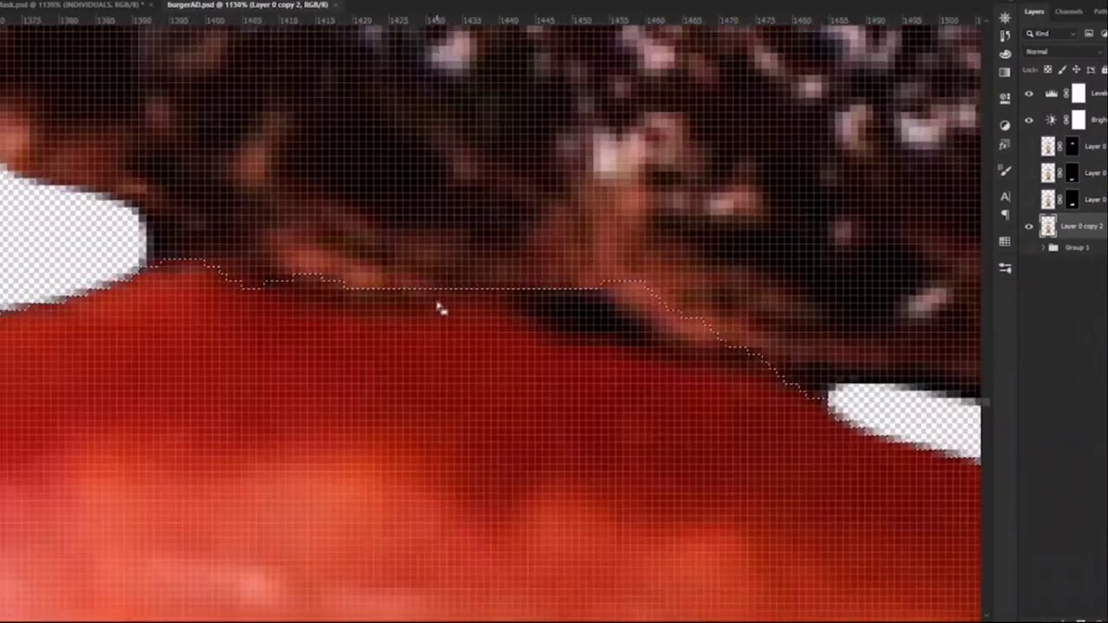
- Separate the tomatoes, patty, cheese and bacon onto their own masked duplicates of the burger layer
{"action": "scroll", "coordinate": [441, 308], "scroll_direction": "down", "scroll_amount": 5}
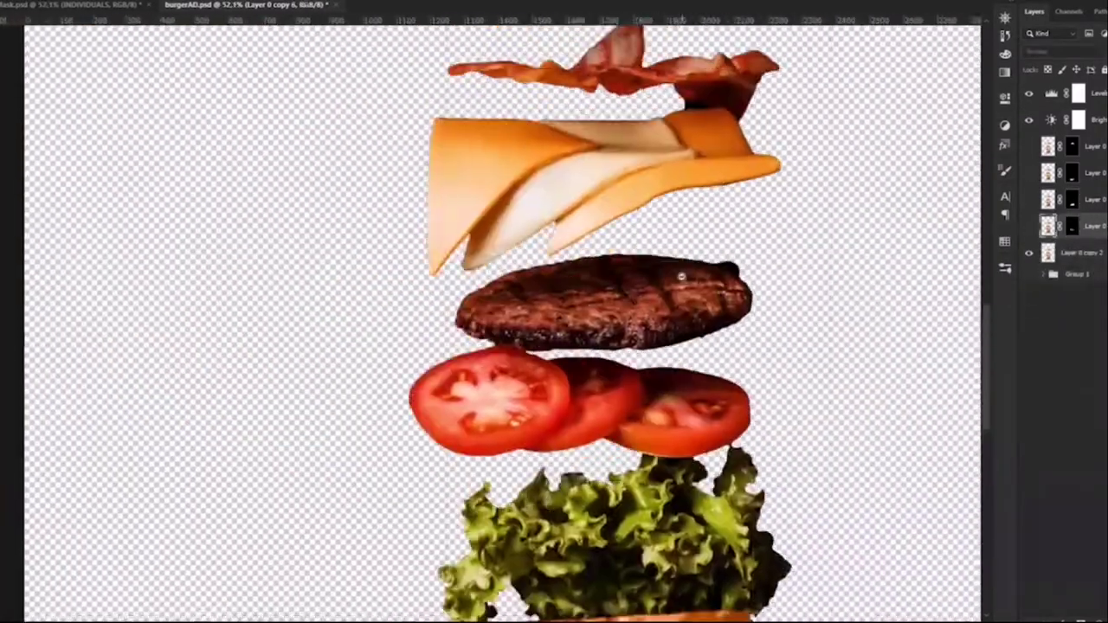
{"action": "scroll", "coordinate": [681, 275], "scroll_direction": "up", "scroll_amount": 5}
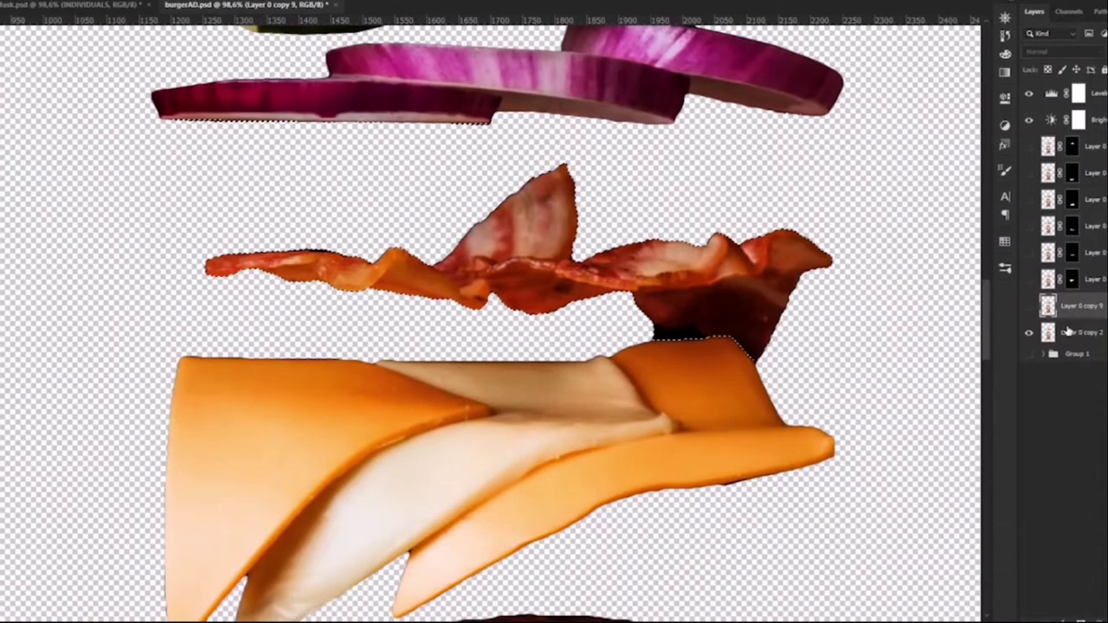
{"action": "left_click", "coordinate": [1068, 331]}
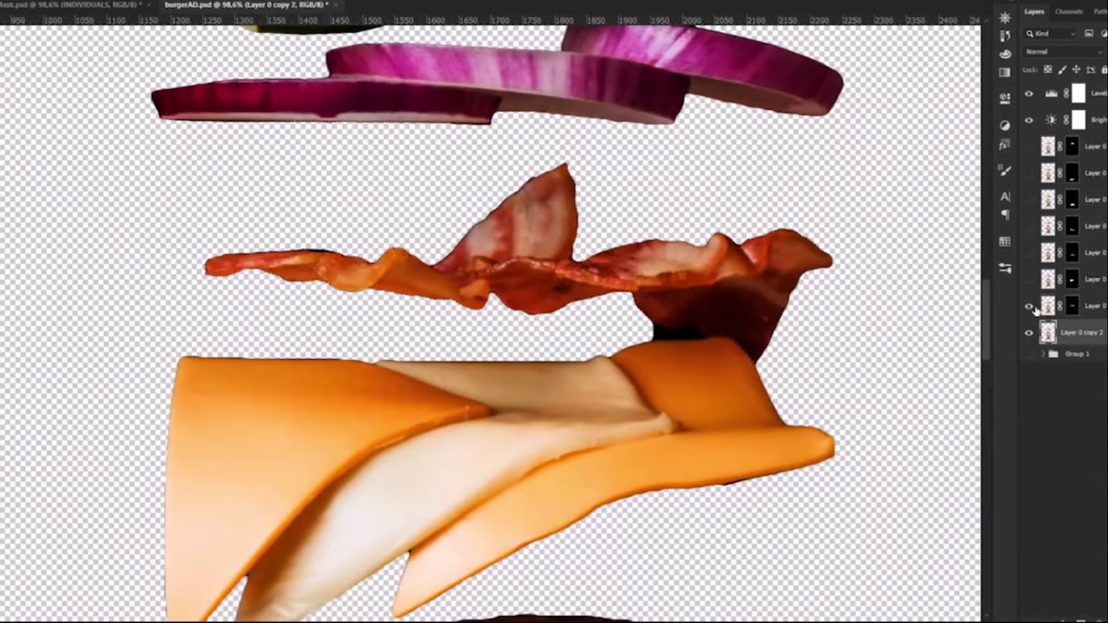
{"action": "scroll", "coordinate": [583, 337], "scroll_direction": "down", "scroll_amount": 5}
- Outline the cucumber and onion slices along their shared edge and put each on its own masked duplicate layer
{"action": "scroll", "coordinate": [568, 280], "scroll_direction": "up", "scroll_amount": 5}
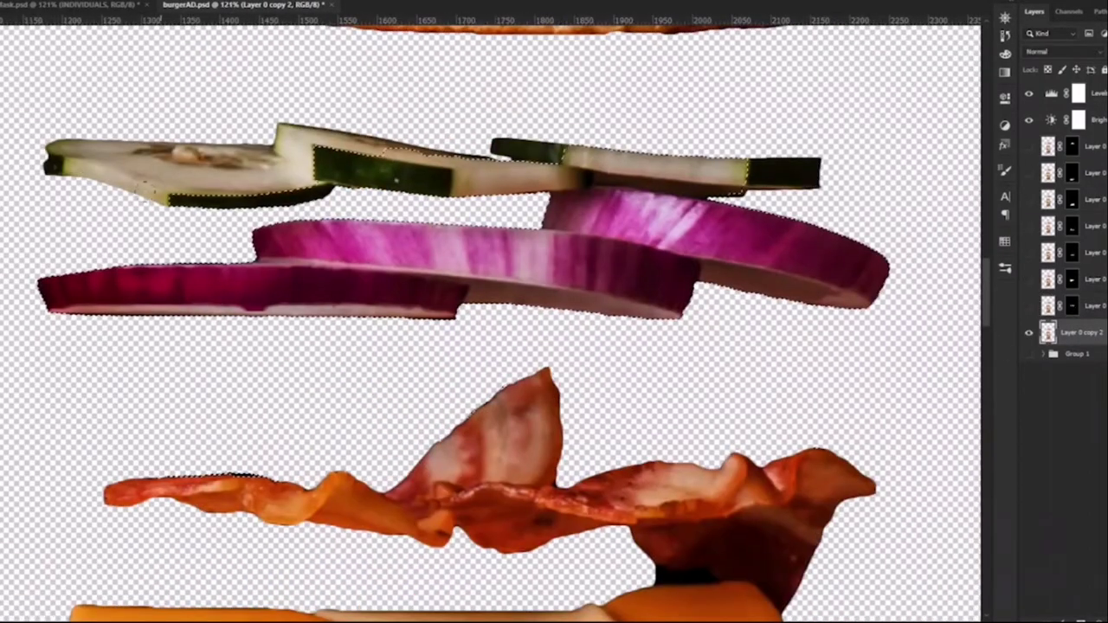
{"action": "scroll", "coordinate": [397, 180], "scroll_direction": "up", "scroll_amount": 3}
{"action": "scroll", "coordinate": [635, 227], "scroll_direction": "down", "scroll_amount": 4}
{"action": "scroll", "coordinate": [749, 487], "scroll_direction": "up", "scroll_amount": 6}
{"action": "key", "text": "ctrl+j"}
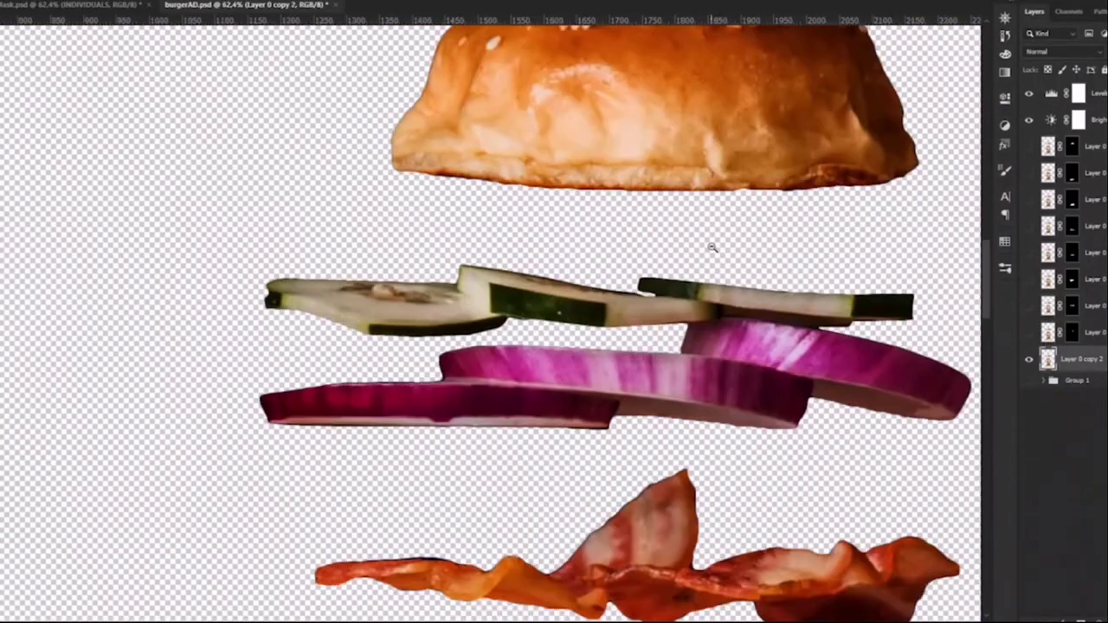
{"action": "scroll", "coordinate": [354, 414], "scroll_direction": "up", "scroll_amount": 5}
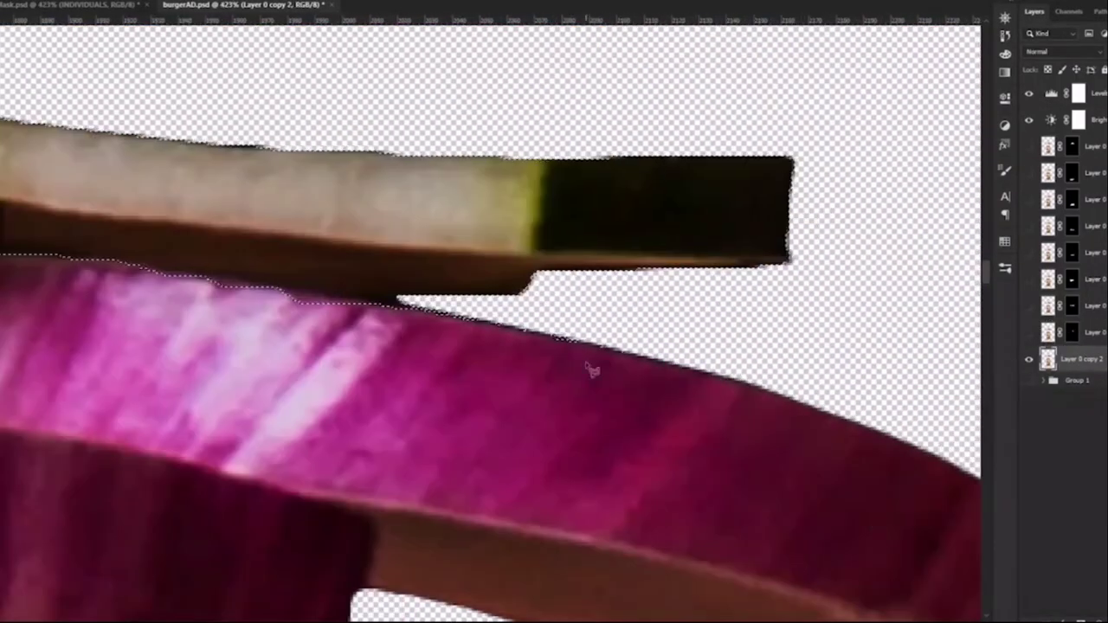
{"action": "left_click", "coordinate": [494, 482]}
{"action": "scroll", "coordinate": [474, 268], "scroll_direction": "down", "scroll_amount": 8}
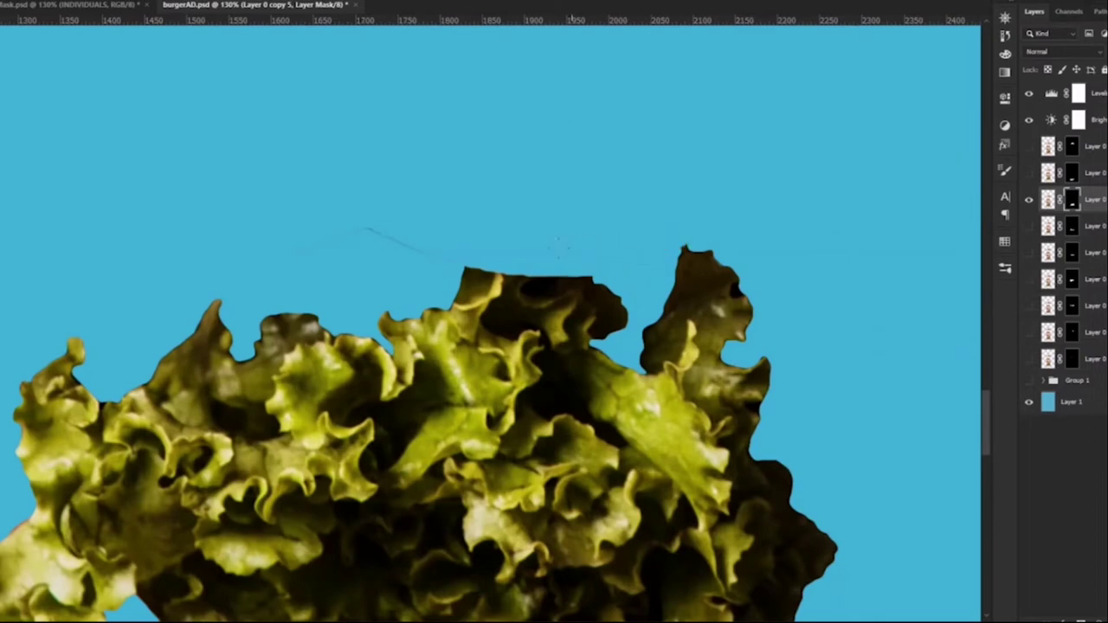
- Trace the bacon's upper edge with the lasso on its layer mask to trim away the dark fringe
{"action": "scroll", "coordinate": [559, 247], "scroll_direction": "up", "scroll_amount": 2}
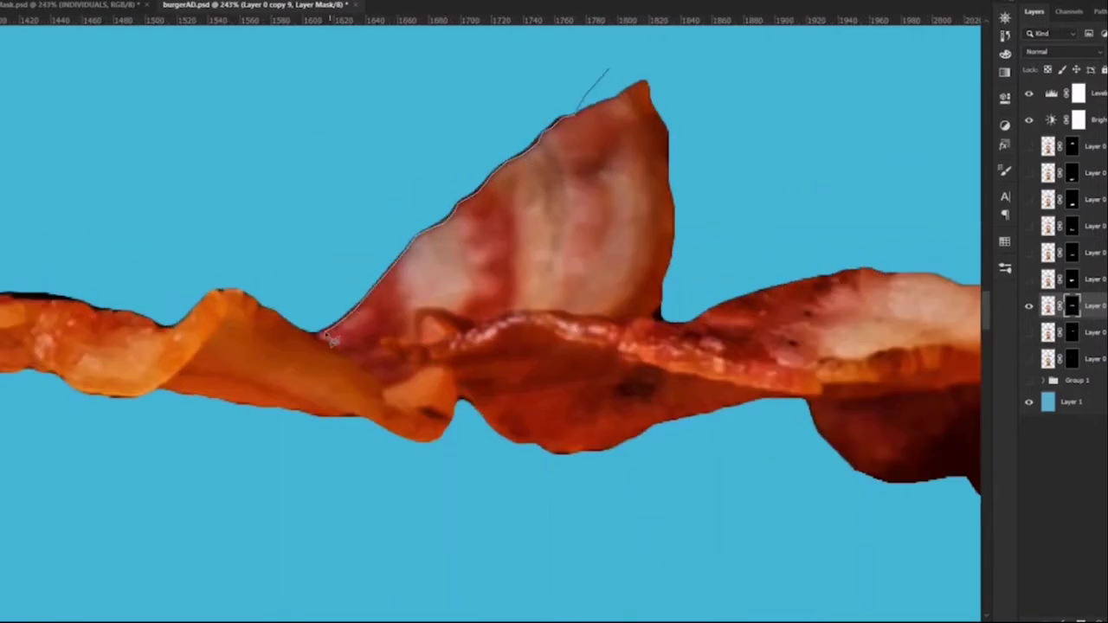
{"action": "left_click_drag", "start_coordinate": [331, 340], "coordinate": [591, 281]}
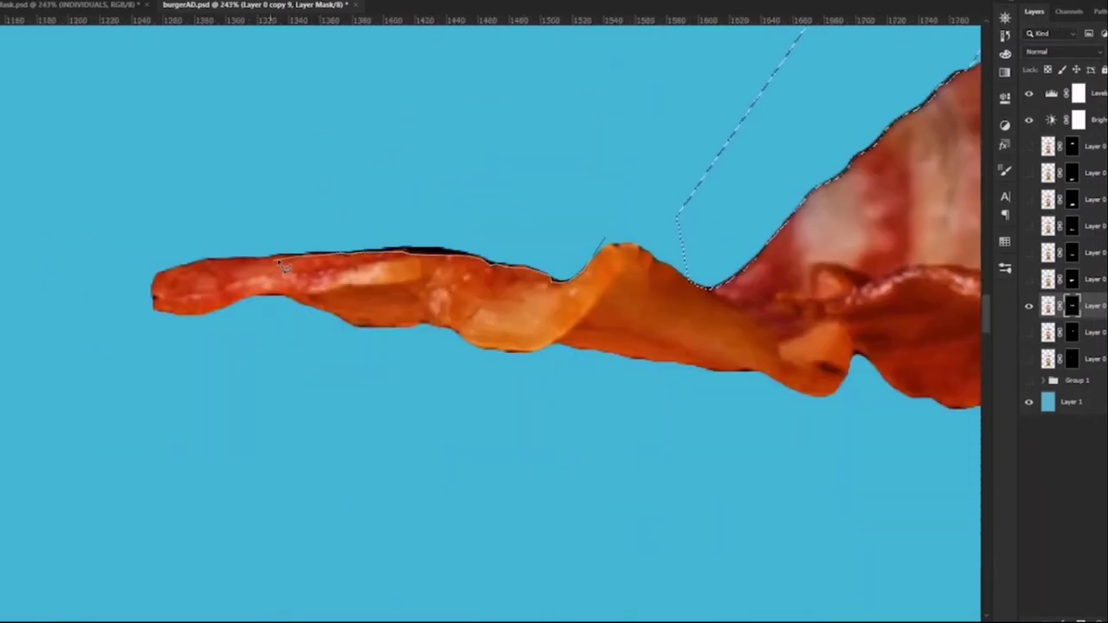
{"action": "mouse_move", "coordinate": [281, 266]}
{"action": "left_mouse_down"}
{"action": "mouse_move", "coordinate": [593, 112]}
{"action": "mouse_move", "coordinate": [882, 158]}
{"action": "left_mouse_up"}
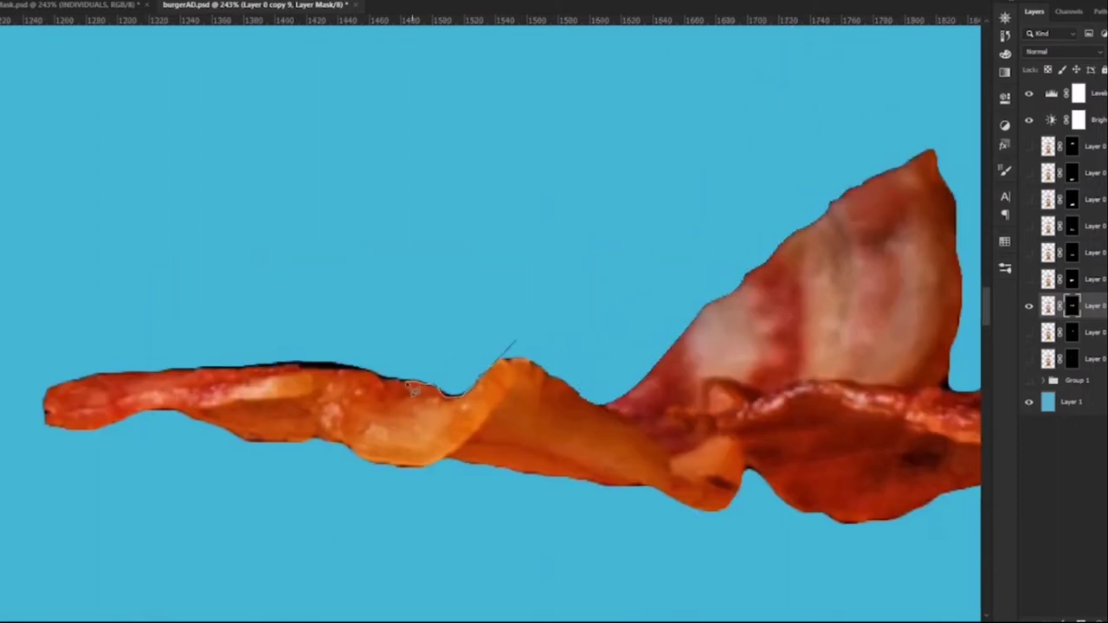
{"action": "left_click_drag", "start_coordinate": [342, 378], "coordinate": [350, 415]}
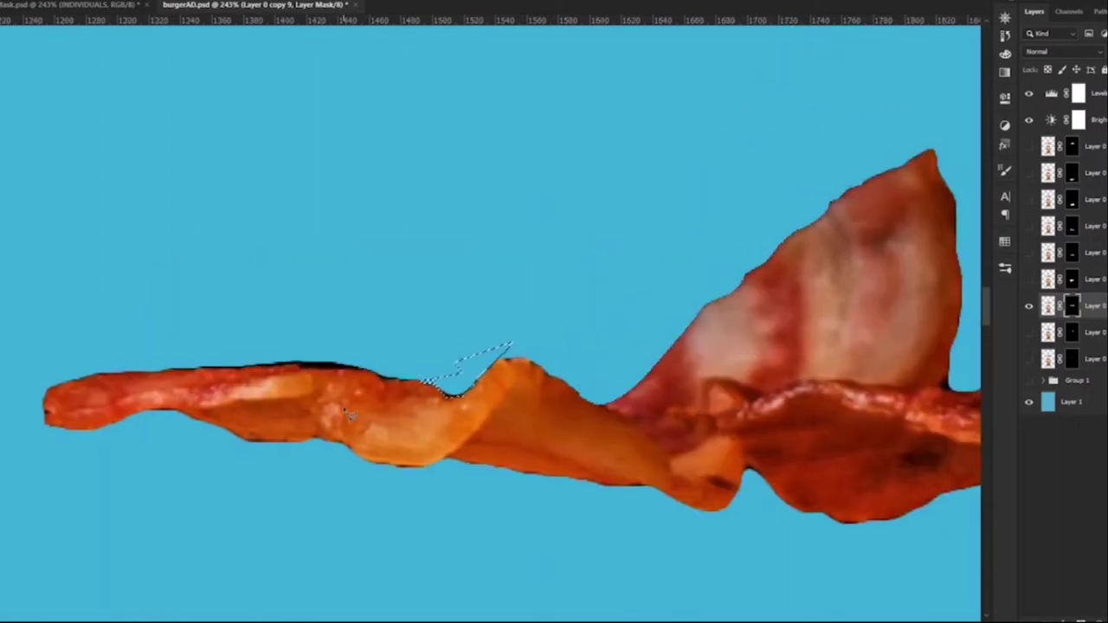
{"action": "left_click_drag", "start_coordinate": [455, 387], "coordinate": [450, 385]}
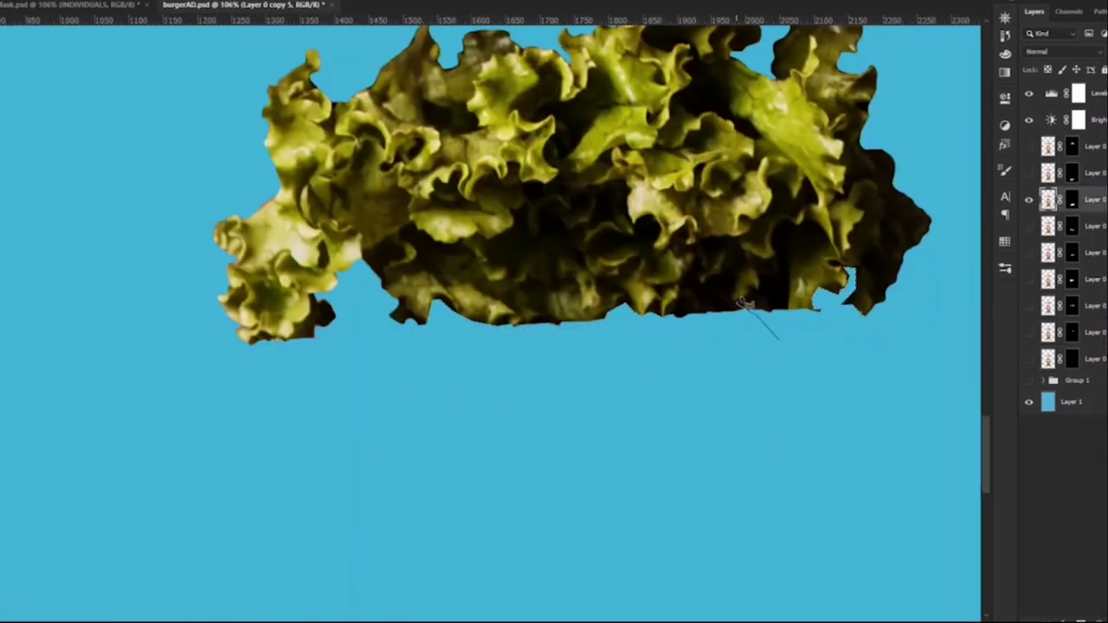
- Cut the dark gaps out of the lettuce's lower right and lower centre with lasso selections
{"action": "left_click_drag", "start_coordinate": [803, 257], "coordinate": [786, 336]}
{"action": "key", "text": "Delete"}
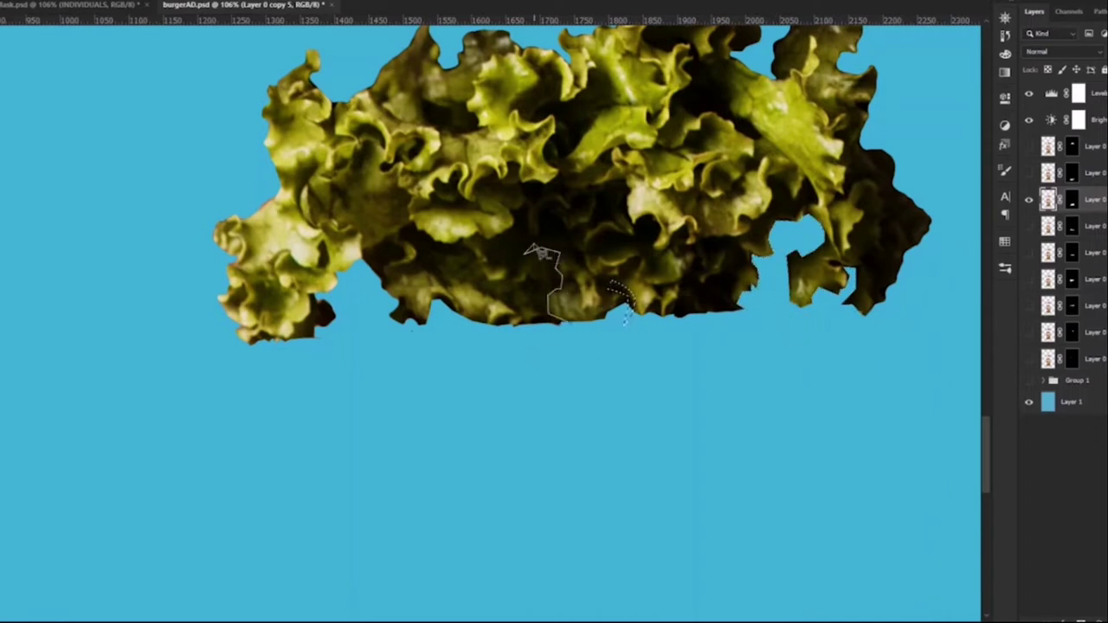
{"action": "left_click_drag", "start_coordinate": [528, 327], "coordinate": [552, 343]}
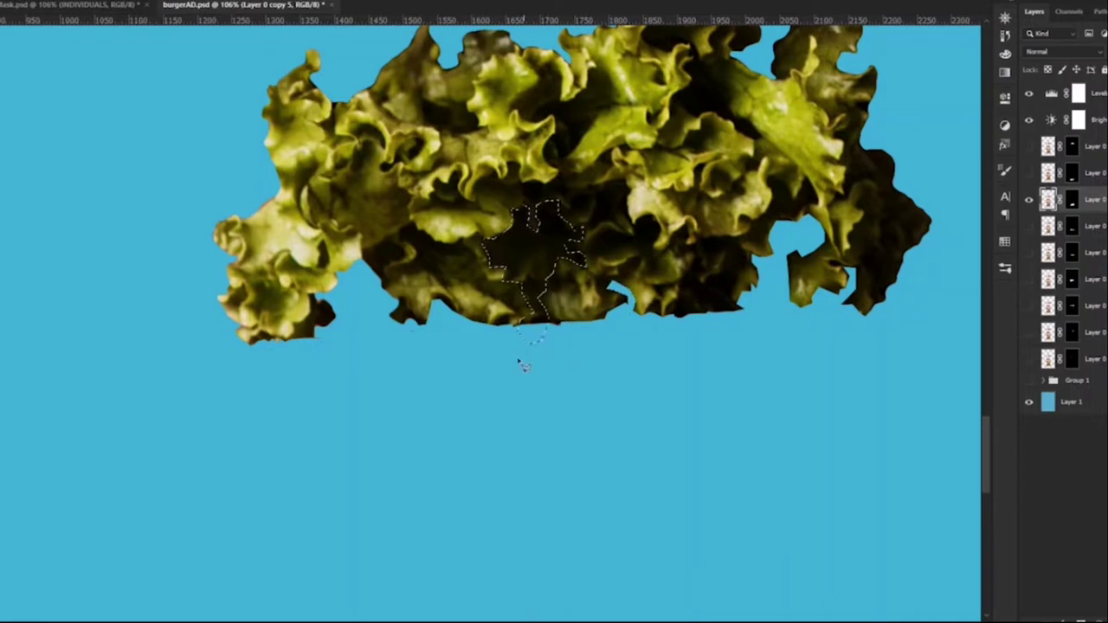
{"action": "key", "text": "Delete"}
{"action": "key", "text": "ctrl+d"}
{"action": "scroll", "coordinate": [511, 298], "scroll_direction": "up", "scroll_amount": 1}
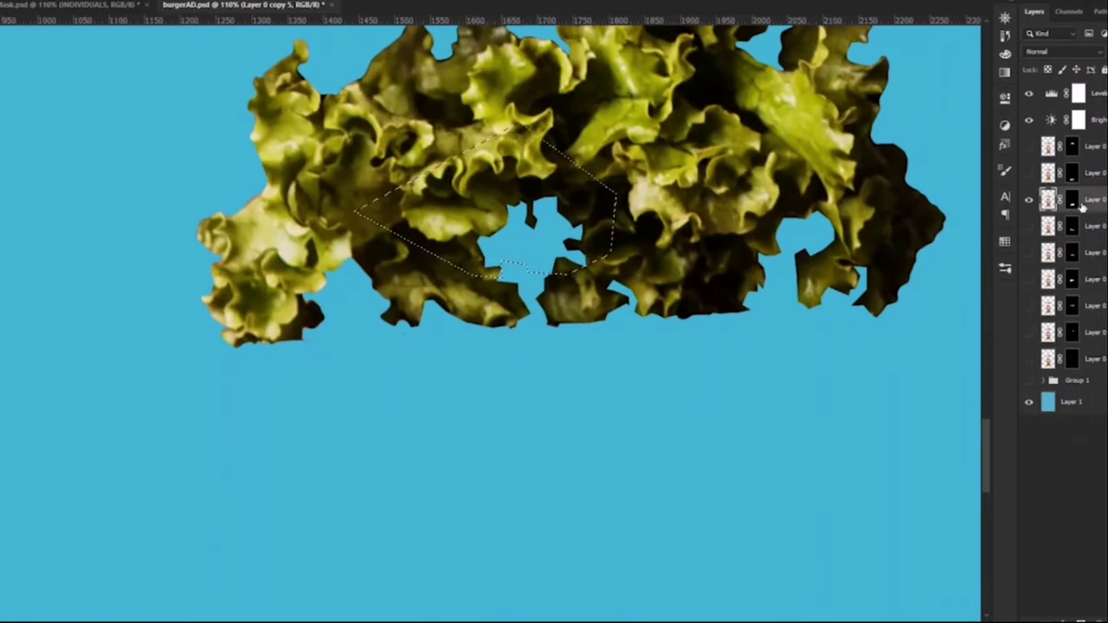
- Remove the loose leaves along the lettuce's lower centre on its layer mask using lasso selections
{"action": "key", "text": "ctrl+d"}
{"action": "scroll", "coordinate": [534, 267], "scroll_direction": "up", "scroll_amount": 1}
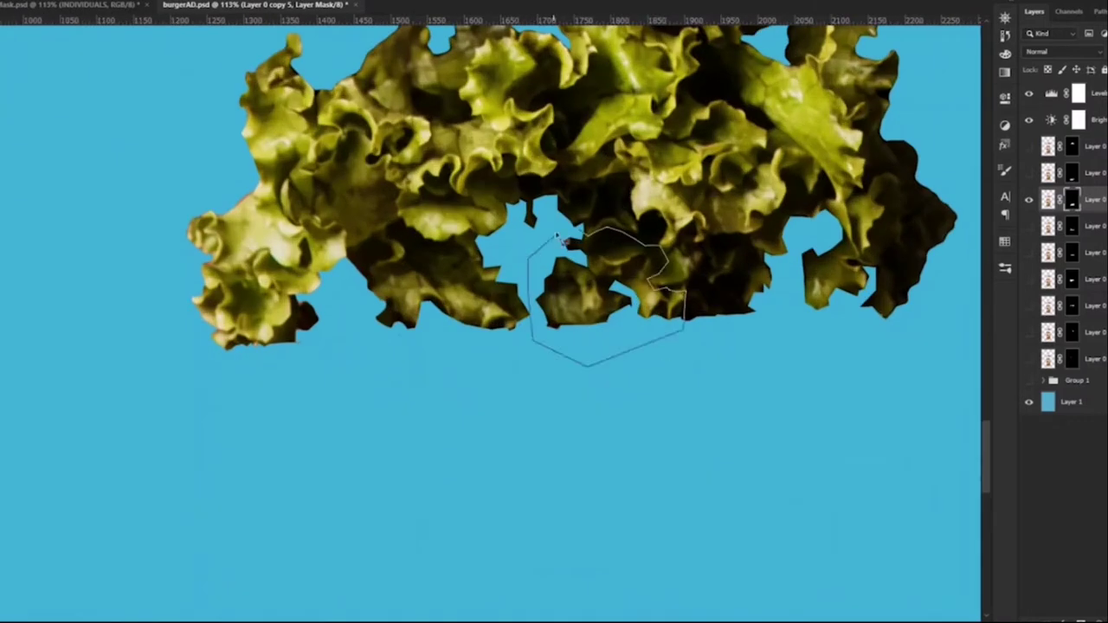
{"action": "left_click_drag", "start_coordinate": [558, 240], "coordinate": [558, 244]}
{"action": "key", "text": "Delete"}
{"action": "key", "text": "ctrl+d"}
{"action": "scroll", "coordinate": [555, 347], "scroll_direction": "down", "scroll_amount": 3}
{"action": "left_click", "coordinate": [446, 253]}
{"action": "key", "text": "Delete"}
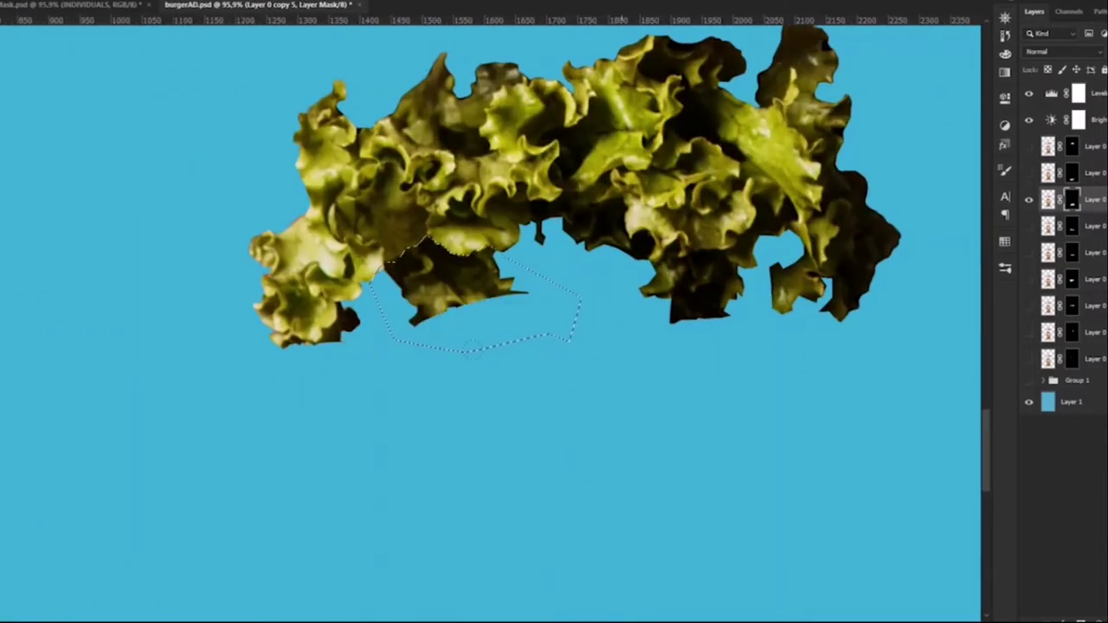
{"action": "key", "text": "ctrl+d"}
- Show all the ingredient layers together to check the trimmed lettuce, and hide the blue background layer
{"action": "scroll", "coordinate": [559, 321], "scroll_direction": "down", "scroll_amount": 5}
{"action": "scroll", "coordinate": [399, 400], "scroll_direction": "up", "scroll_amount": 5}
{"action": "scroll", "coordinate": [399, 400], "scroll_direction": "up", "scroll_amount": 5}
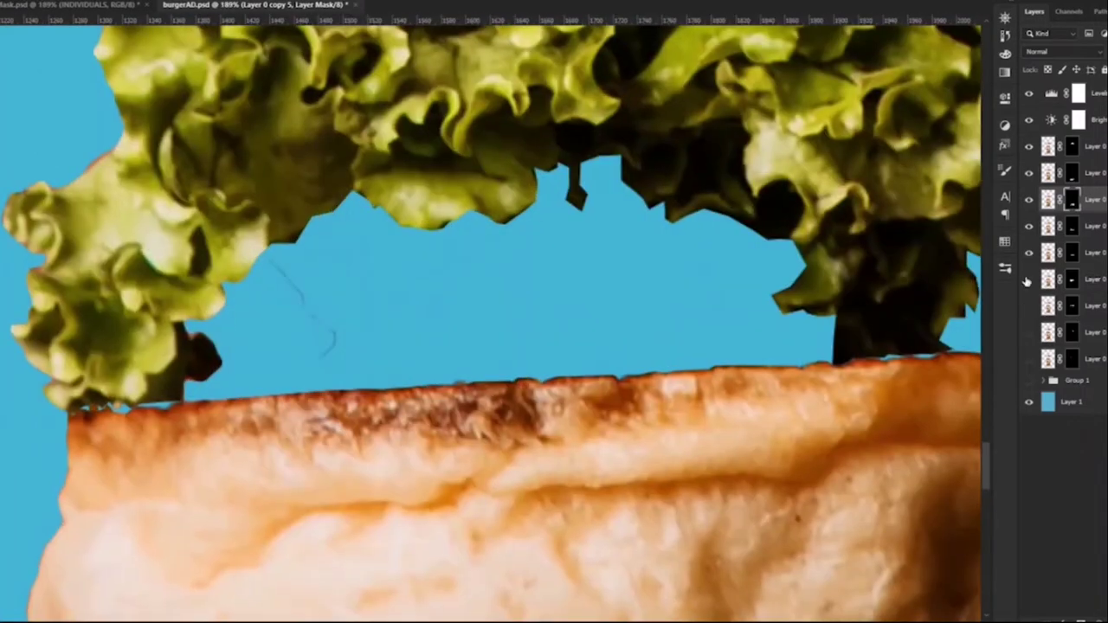
{"action": "mouse_move", "coordinate": [1028, 358]}
{"action": "left_mouse_down"}
{"action": "mouse_move", "coordinate": [1028, 199]}
{"action": "mouse_move", "coordinate": [1028, 358]}
{"action": "left_mouse_up"}
{"action": "left_click", "coordinate": [1071, 172]}
{"action": "scroll", "coordinate": [452, 489], "scroll_direction": "down", "scroll_amount": 5}
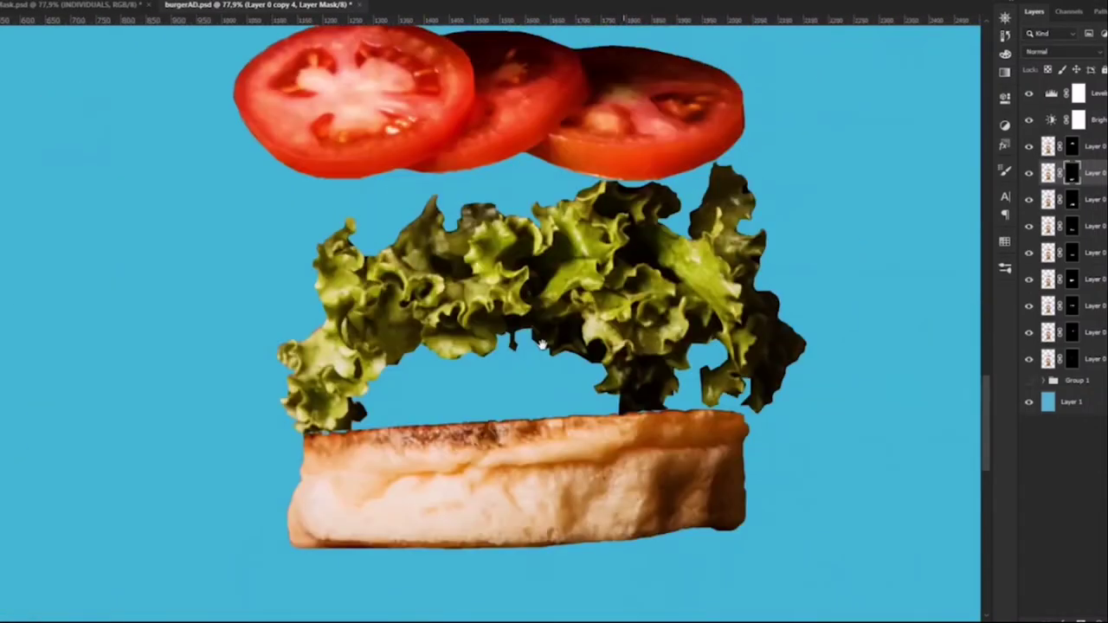
{"action": "left_click", "coordinate": [1028, 401]}
- Crop the canvas to the rectangular selection around the burger and leave only the top bun's layer visible
{"action": "left_click", "coordinate": [1071, 145]}
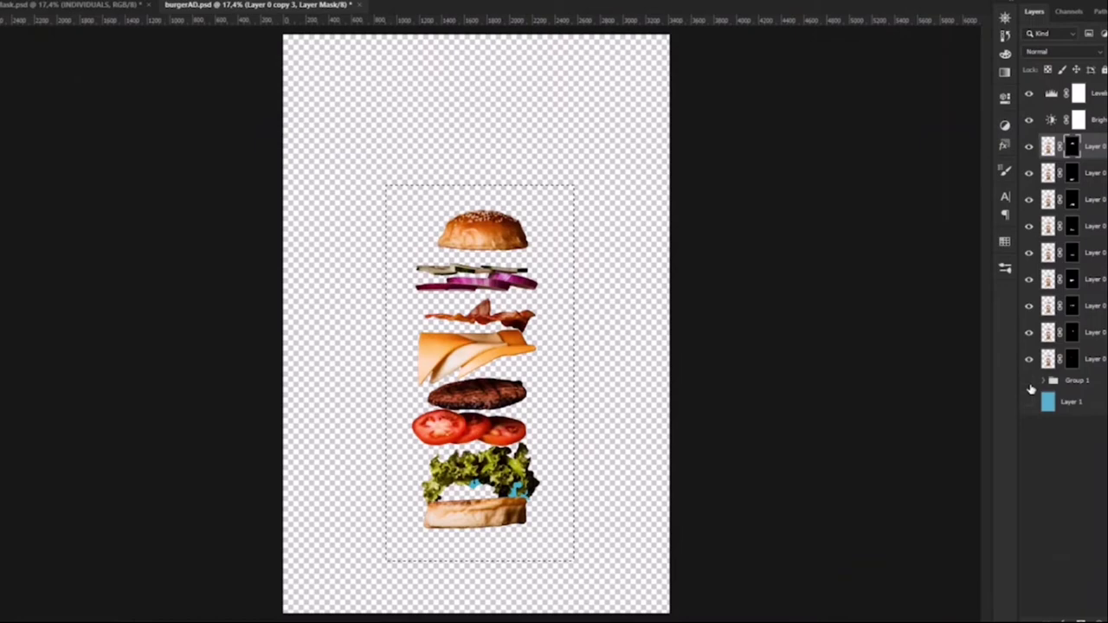
{"action": "left_click_drag", "start_coordinate": [1028, 146], "coordinate": [1028, 199]}
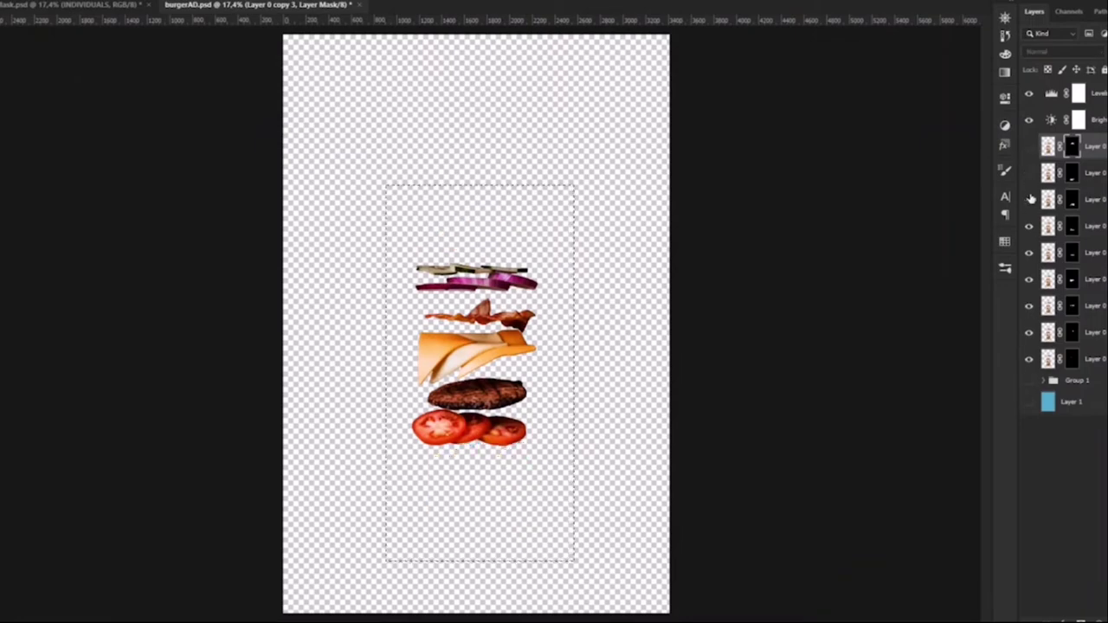
{"action": "scroll", "coordinate": [476, 390], "scroll_direction": "down", "scroll_amount": 2}
{"action": "scroll", "coordinate": [476, 485], "scroll_direction": "up", "scroll_amount": 8}
{"action": "left_click", "coordinate": [1071, 200]}
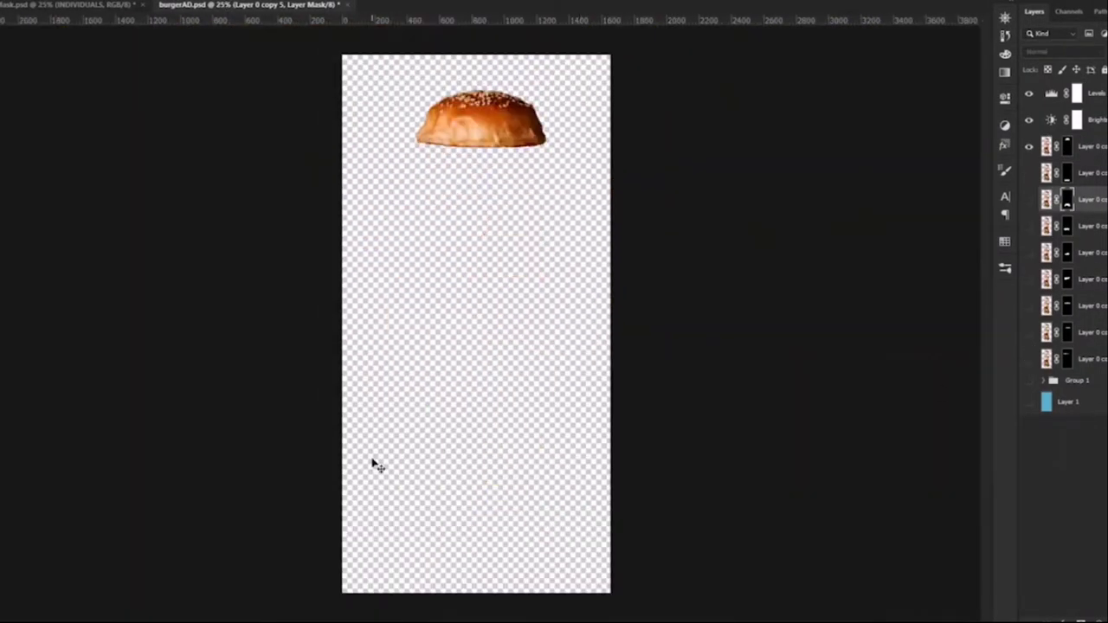
- Save the top bun and the bottom bun, each isolated, as PNG files named "bun top" and "bun bot"
{"action": "key", "text": "ctrl+shift+s"}
{"action": "type", "text": "bun top"}
{"action": "key", "text": "Return"}
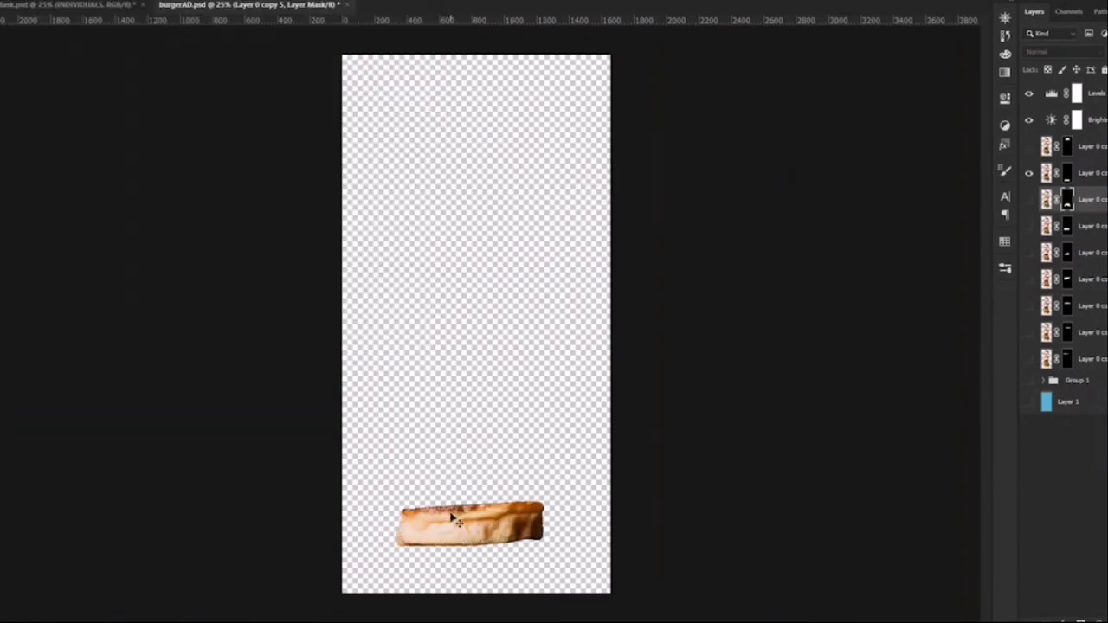
{"action": "key", "text": "ctrl+shift+s"}
{"action": "type", "text": "bun bot"}
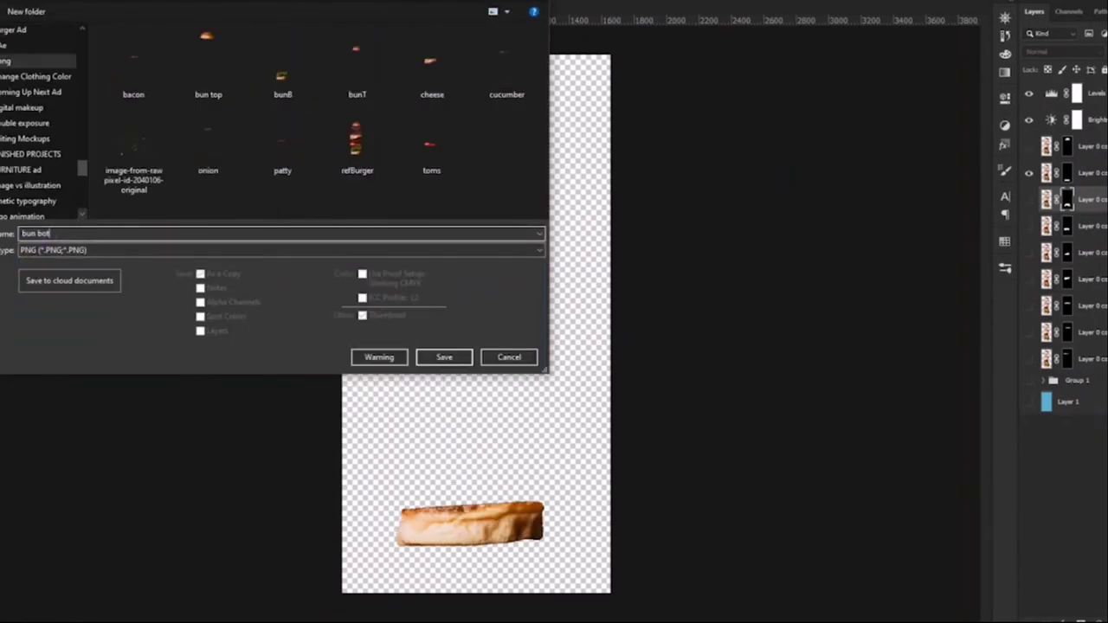
{"action": "key", "text": "Return"}
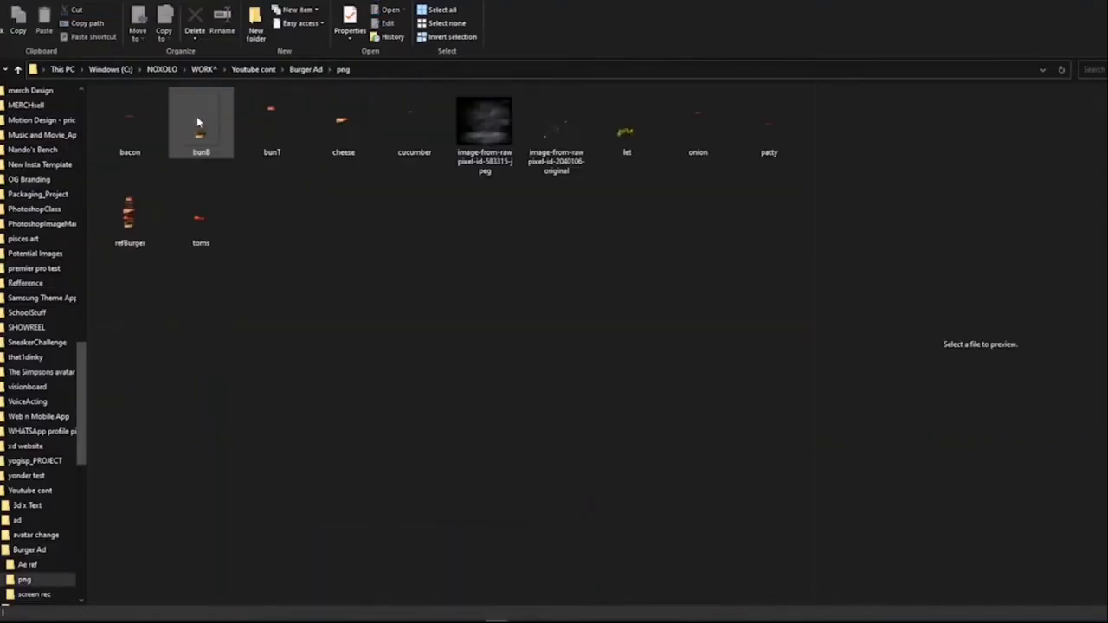
- Import the original burger photo into After Effects and place it in the Burger Ad composition at 30% scale
{"action": "left_click", "coordinate": [556, 139]}
{"action": "left_click", "coordinate": [130, 212]}
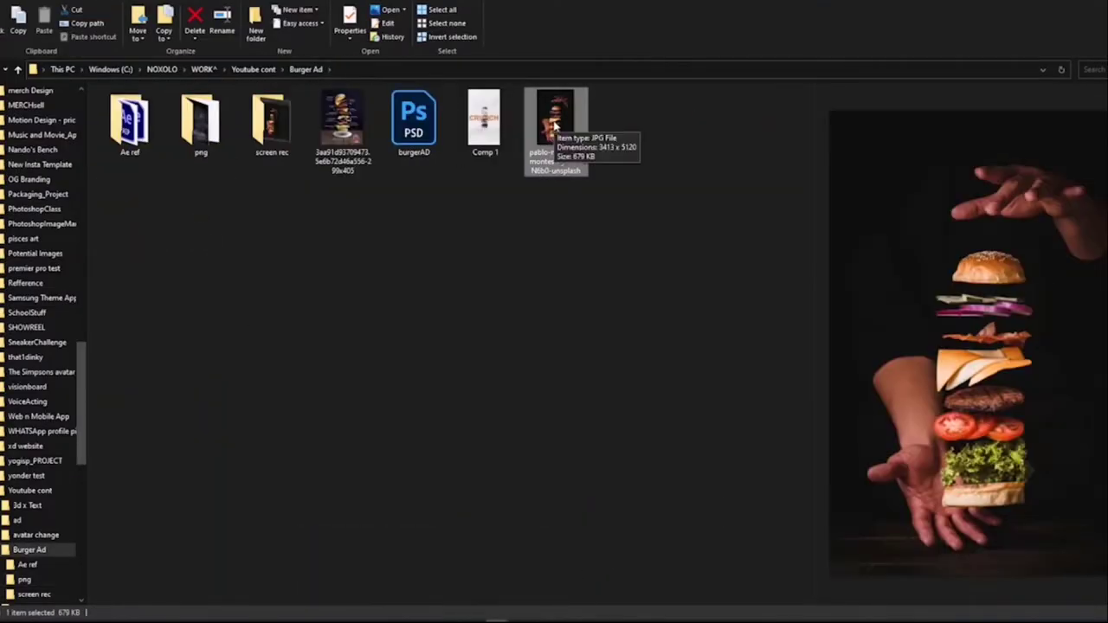
{"action": "left_click", "coordinate": [554, 113]}
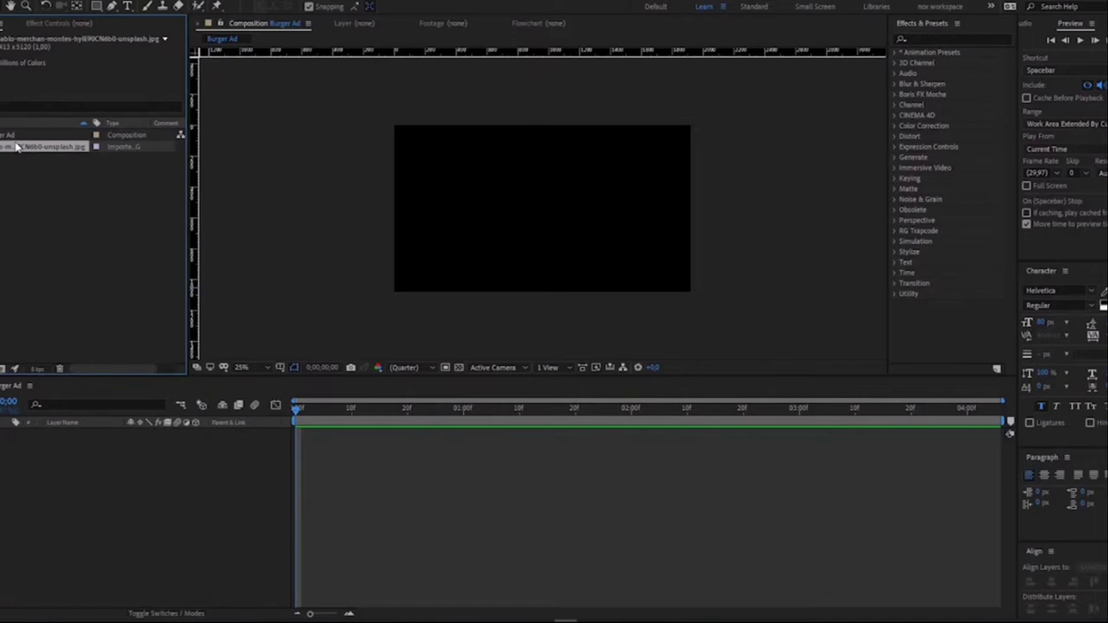
{"action": "key", "text": "s"}
{"action": "left_click_drag", "start_coordinate": [16, 147], "coordinate": [187, 444]}
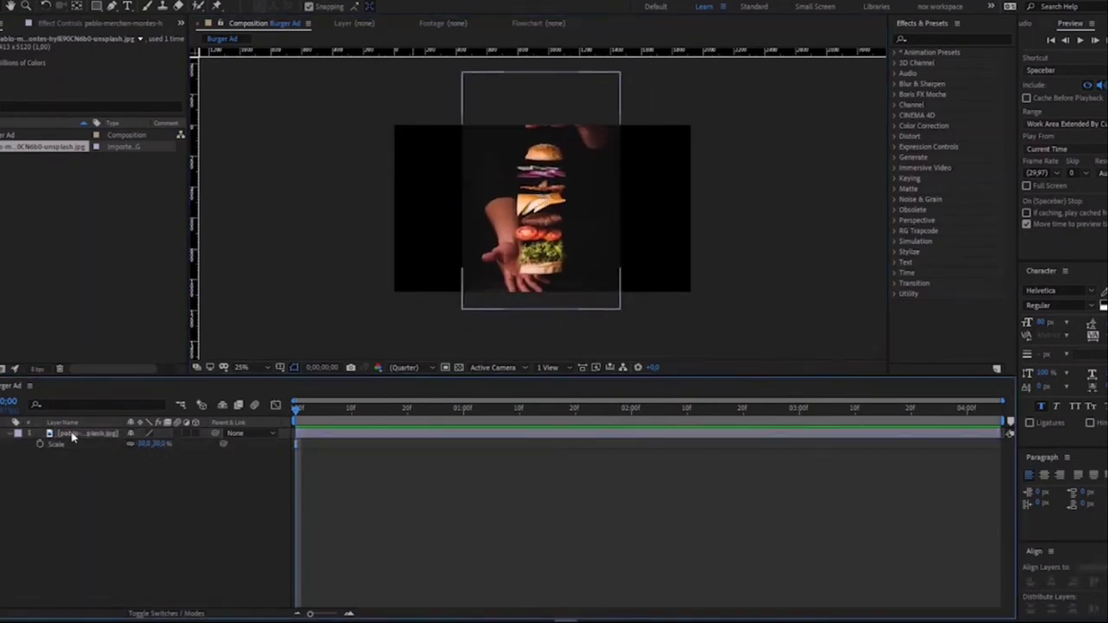
- Find the Hue/Saturation effect with the search term "hue" and apply it to the burger photo layer
{"action": "key", "text": "t"}
{"action": "left_click", "coordinate": [952, 39]}
{"action": "type", "text": "hue"}
{"action": "left_click", "coordinate": [952, 104]}
{"action": "double_click", "coordinate": [952, 105]}
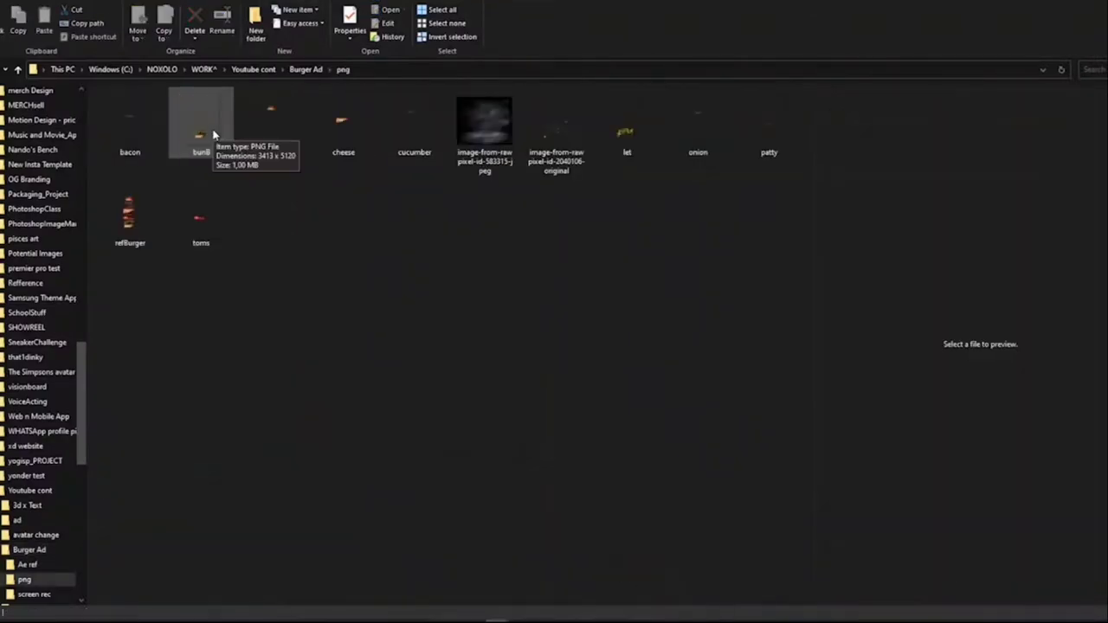
- Import the ingredient PNG files from the png folder, including toms, and add them to the Burger Ad composition
{"action": "left_click", "coordinate": [129, 130]}
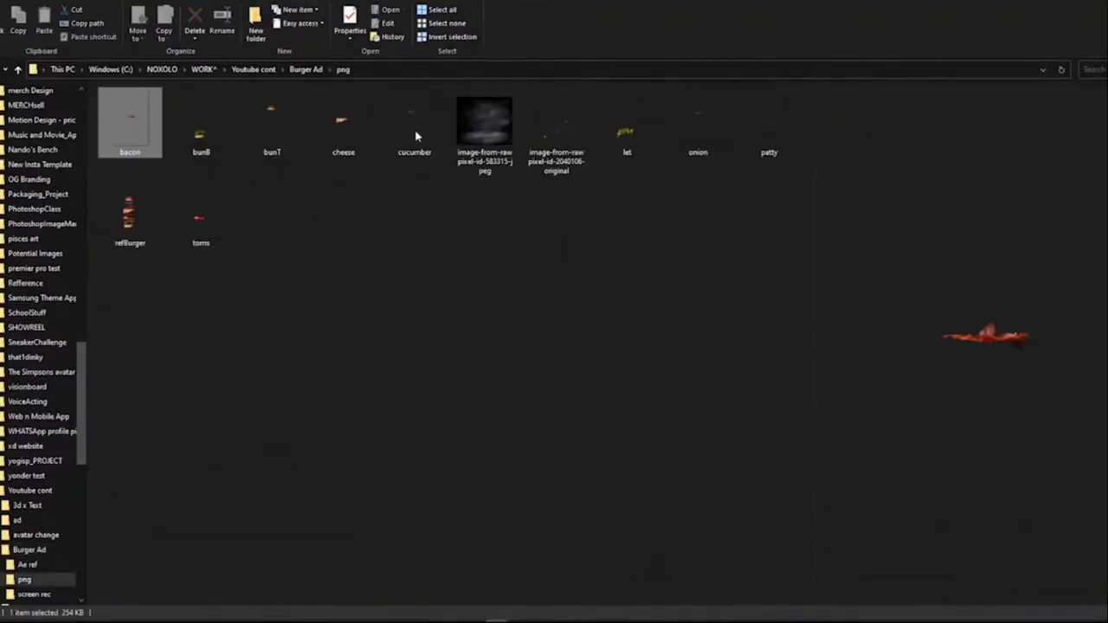
{"action": "left_click", "coordinate": [769, 130], "text": "shift"}
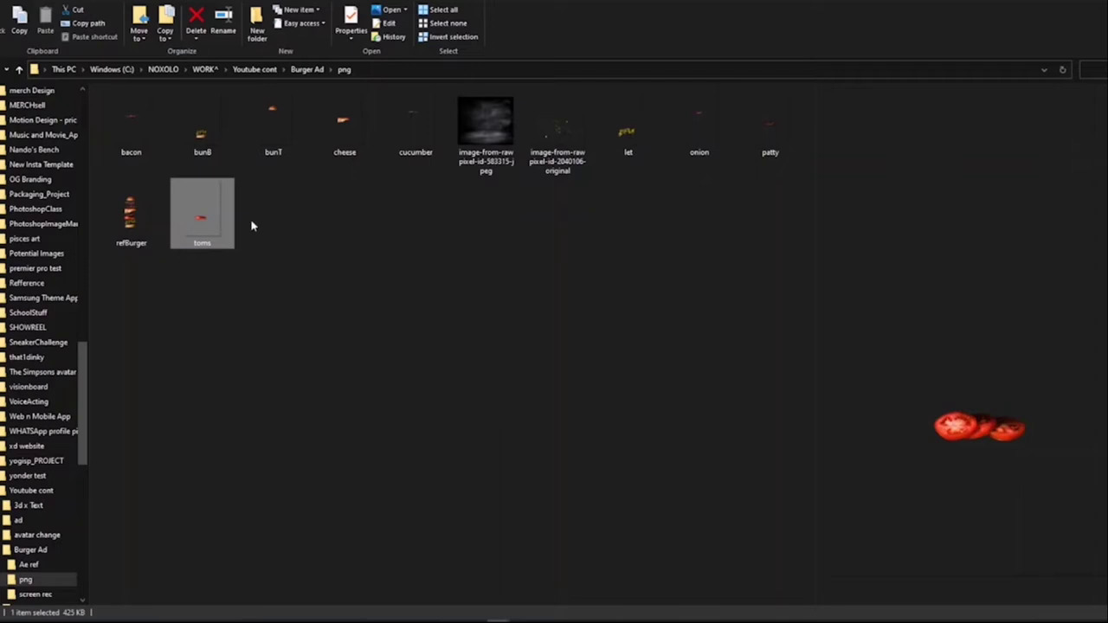
{"action": "left_click_drag", "start_coordinate": [251, 225], "coordinate": [26, 302]}
{"action": "left_click_drag", "start_coordinate": [26, 263], "coordinate": [87, 498]}
- Scale the tomato layer to 31%, align it over the tomatoes in the reference photo and collapse its properties
{"action": "key", "text": "s"}
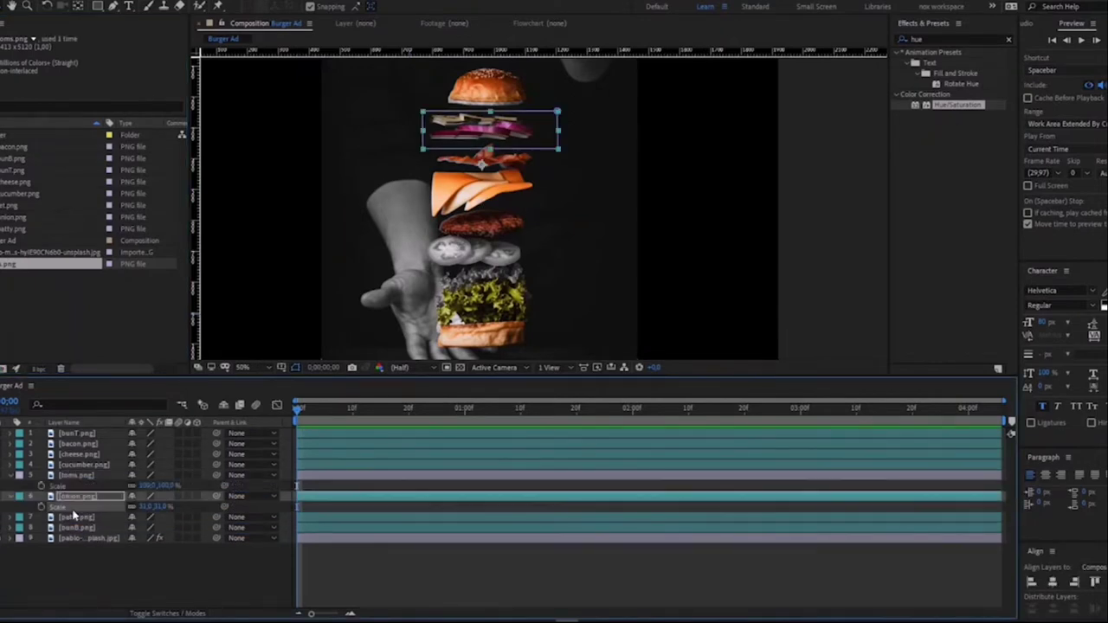
{"action": "left_click", "coordinate": [468, 297]}
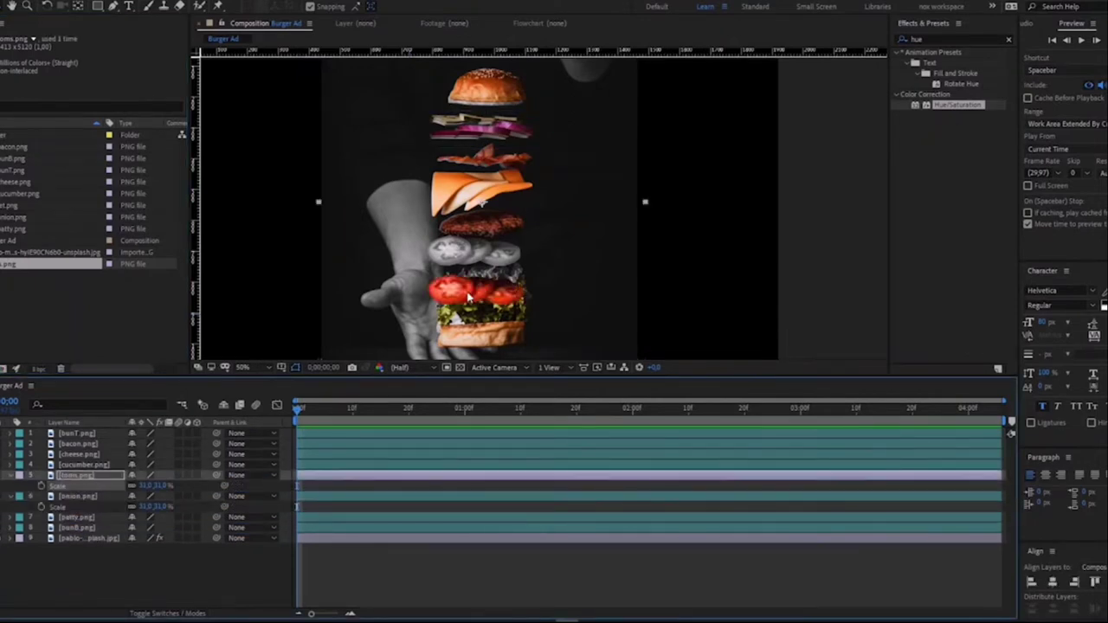
{"action": "left_click_drag", "start_coordinate": [468, 296], "coordinate": [468, 261]}
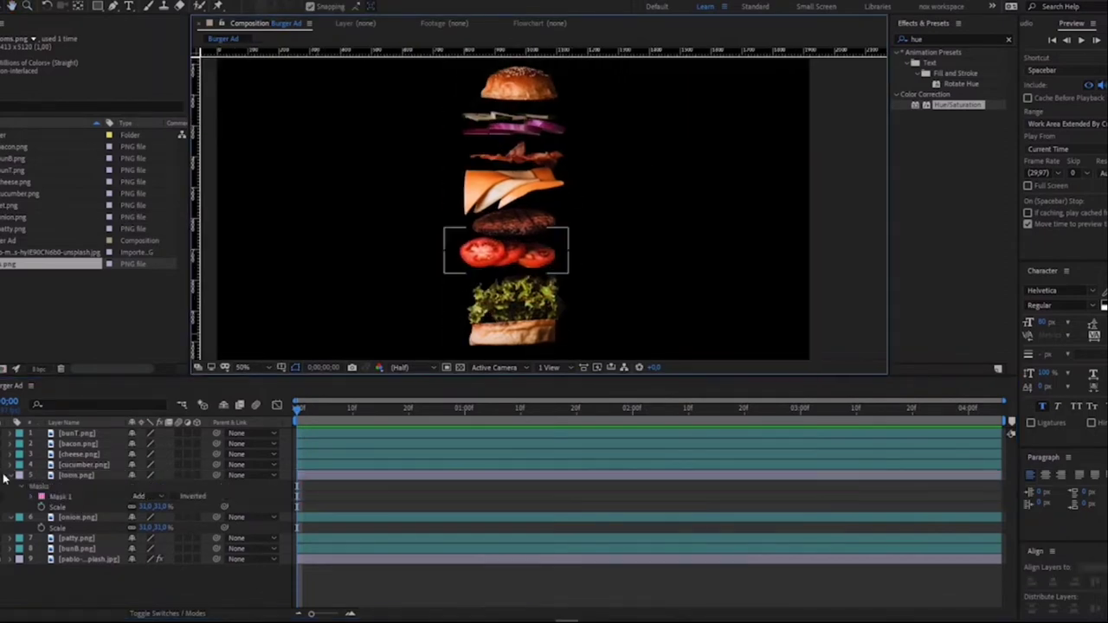
{"action": "left_click", "coordinate": [545, 253]}
{"action": "left_click", "coordinate": [13, 490]}
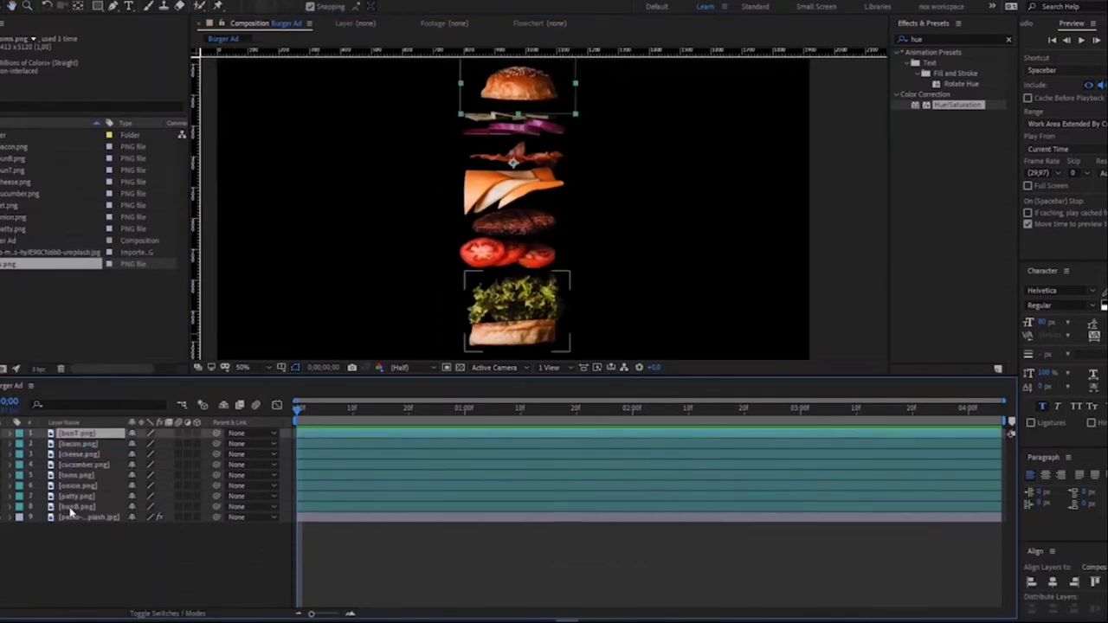
- Adjust the vertical spacing of the ingredient layers from bunT to patty, leaving the bottom bun in place
{"action": "left_click", "coordinate": [74, 506], "text": "shift"}
{"action": "left_click", "coordinate": [74, 506], "text": "ctrl"}
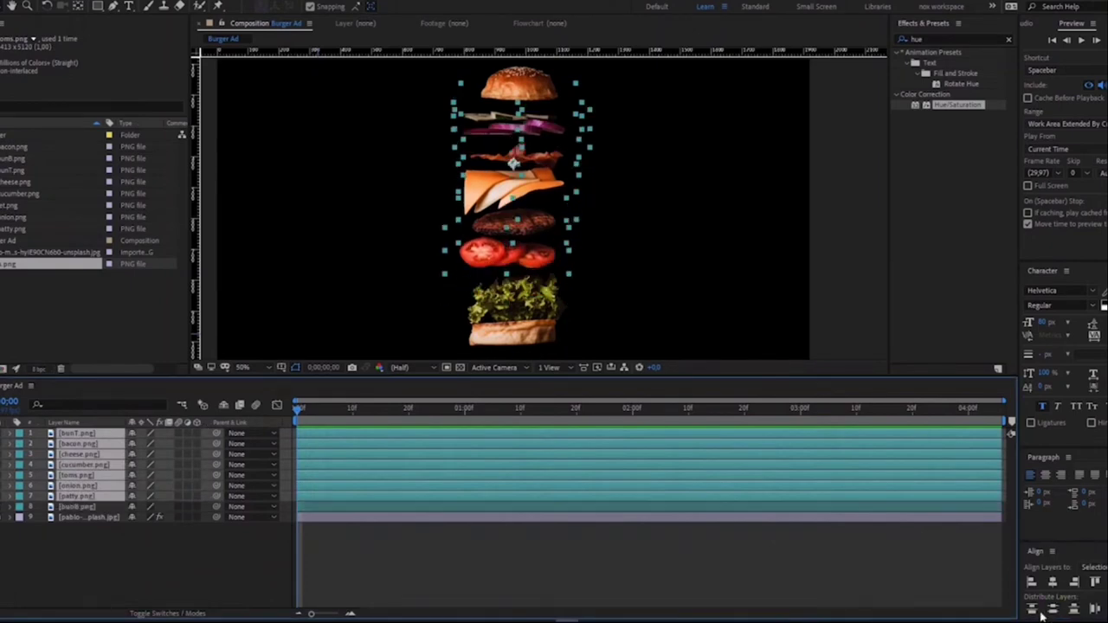
{"action": "left_click", "coordinate": [232, 574]}
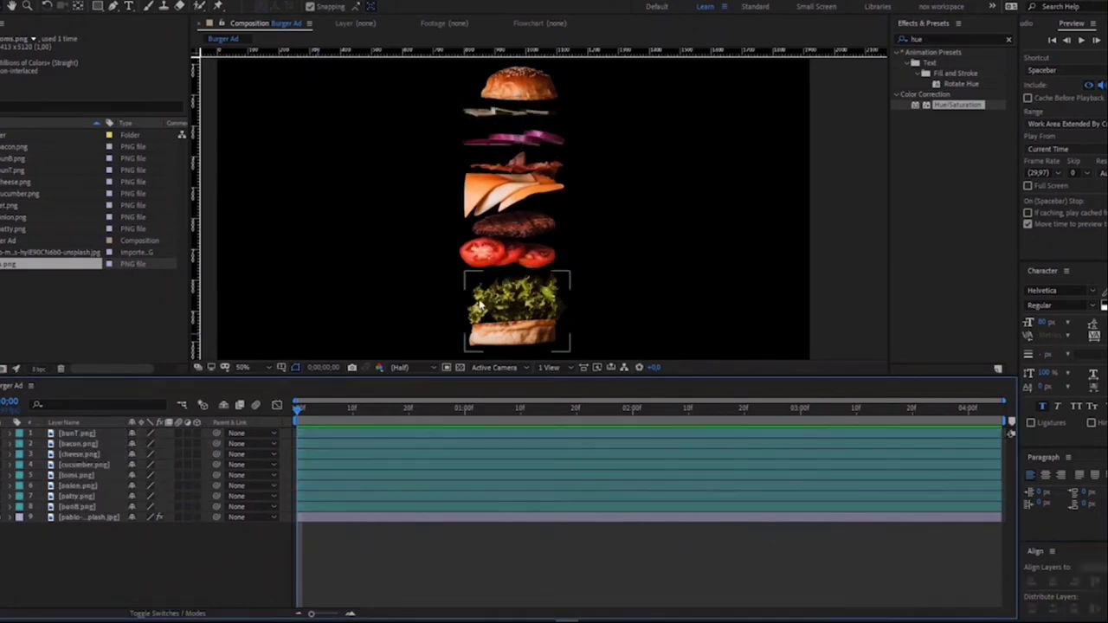
- Move the top bun, cucumber, onion and bacon layers upward to widen the gap above the cheese
{"action": "left_click", "coordinate": [518, 163]}
{"action": "left_click", "coordinate": [525, 121], "text": "shift"}
{"action": "left_click", "coordinate": [103, 477], "text": "shift"}
{"action": "left_click", "coordinate": [76, 433], "text": "shift"}
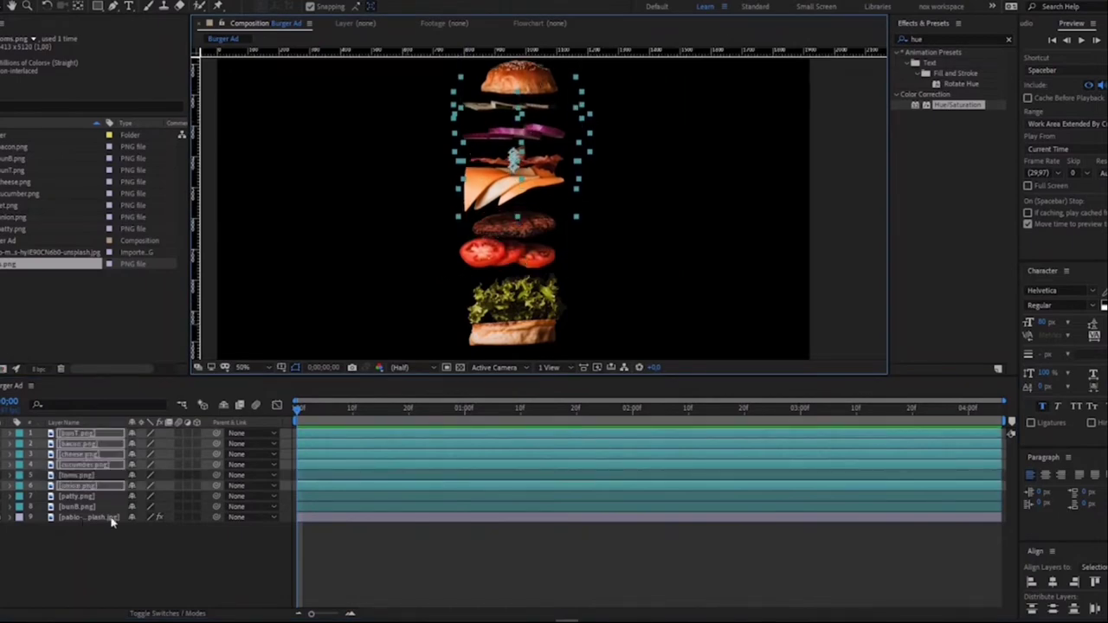
{"action": "left_click", "coordinate": [90, 458], "text": "ctrl"}
{"action": "key", "text": "shift+Up"}
{"action": "key", "text": "shift+Up"}
{"action": "key", "text": "shift+Up"}
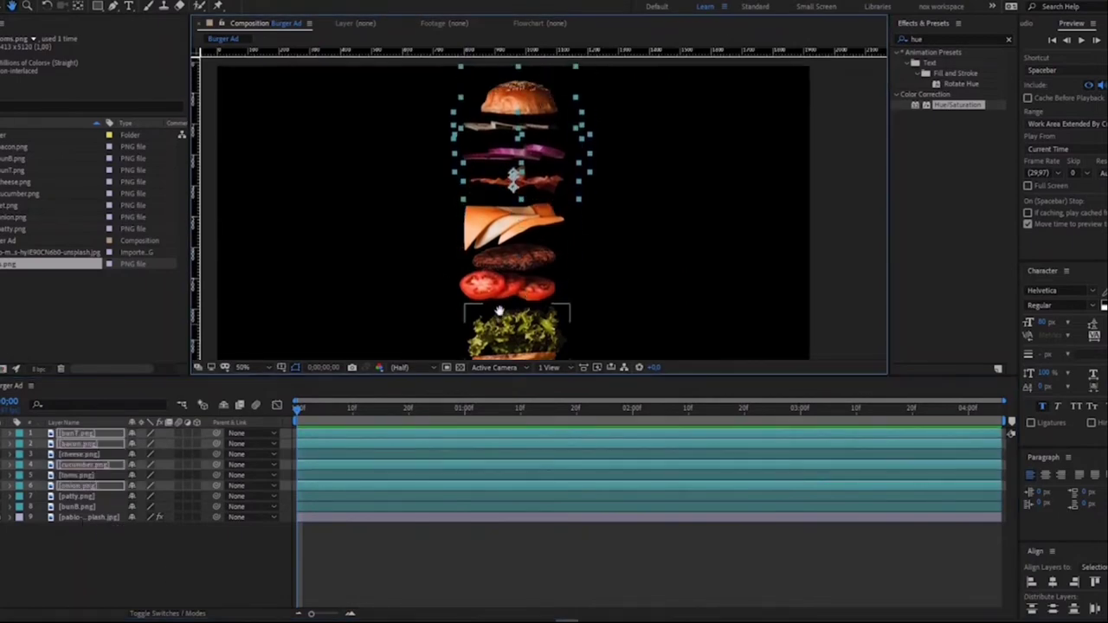
{"action": "left_click", "coordinate": [643, 208]}
- Pre-compose all the ingredient layers into a new composition named Burger comp, moving all attributes into it
{"action": "scroll", "coordinate": [532, 179], "scroll_direction": "down", "scroll_amount": 2}
{"action": "scroll", "coordinate": [532, 179], "scroll_direction": "up", "scroll_amount": 2}
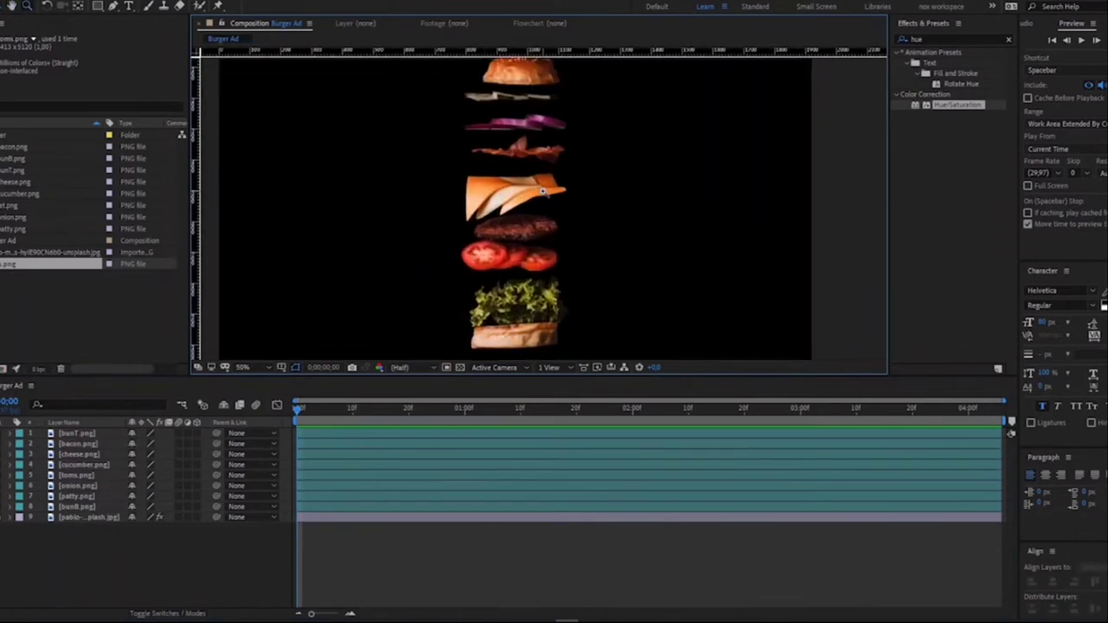
{"action": "left_click", "coordinate": [555, 150]}
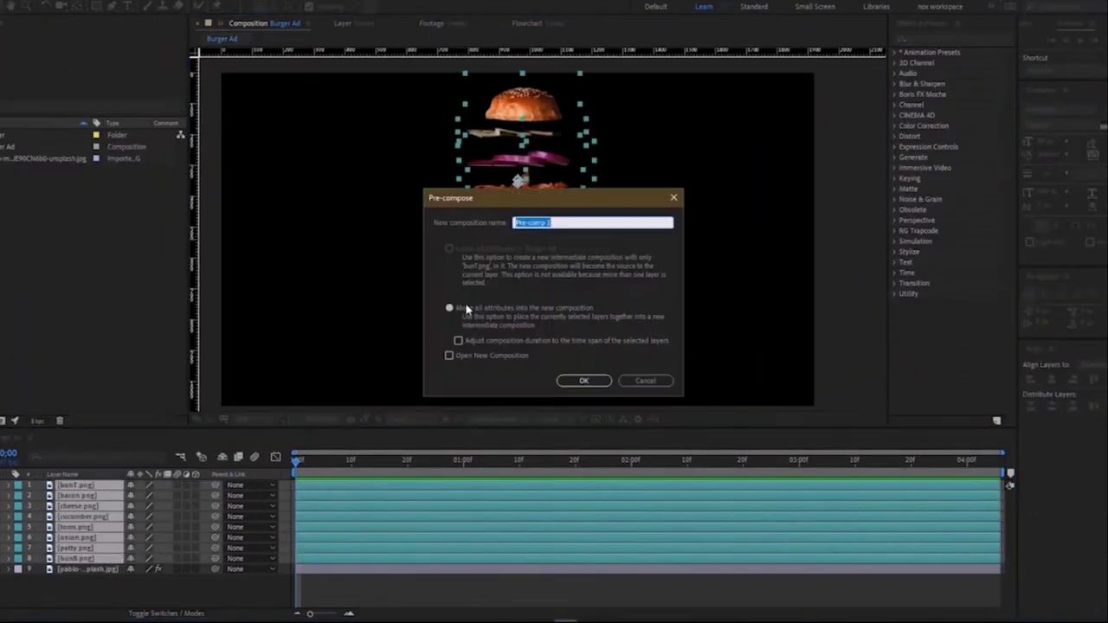
{"action": "left_click", "coordinate": [582, 382]}
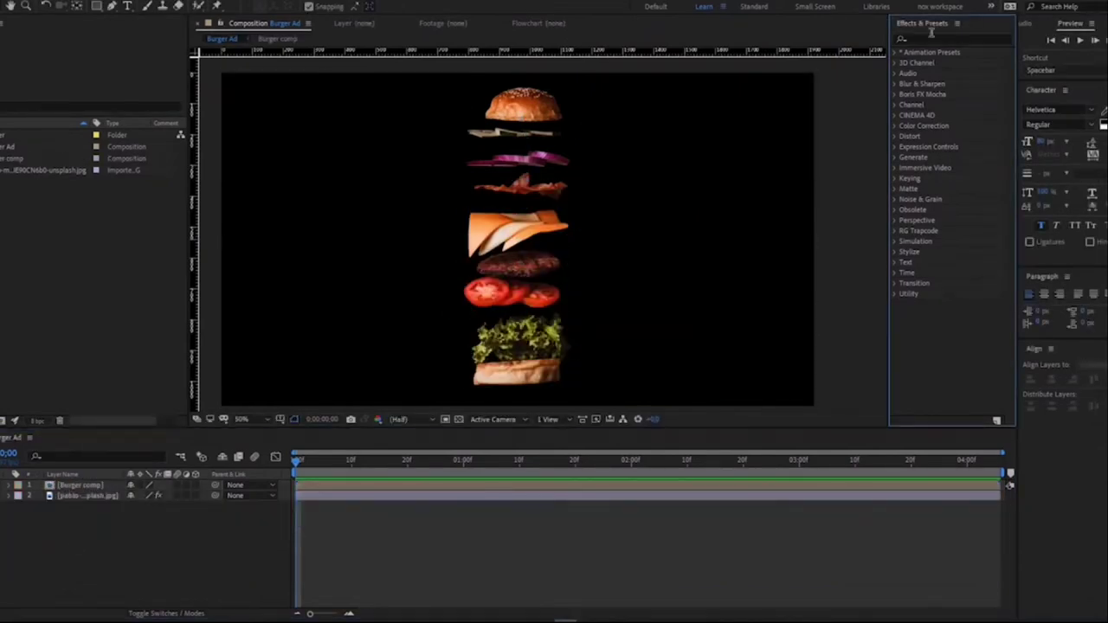
- Try the Hue/Saturation effect, found with the search term "hue", on the Burger comp layer
{"action": "left_click", "coordinate": [929, 40]}
{"action": "type", "text": "hue"}
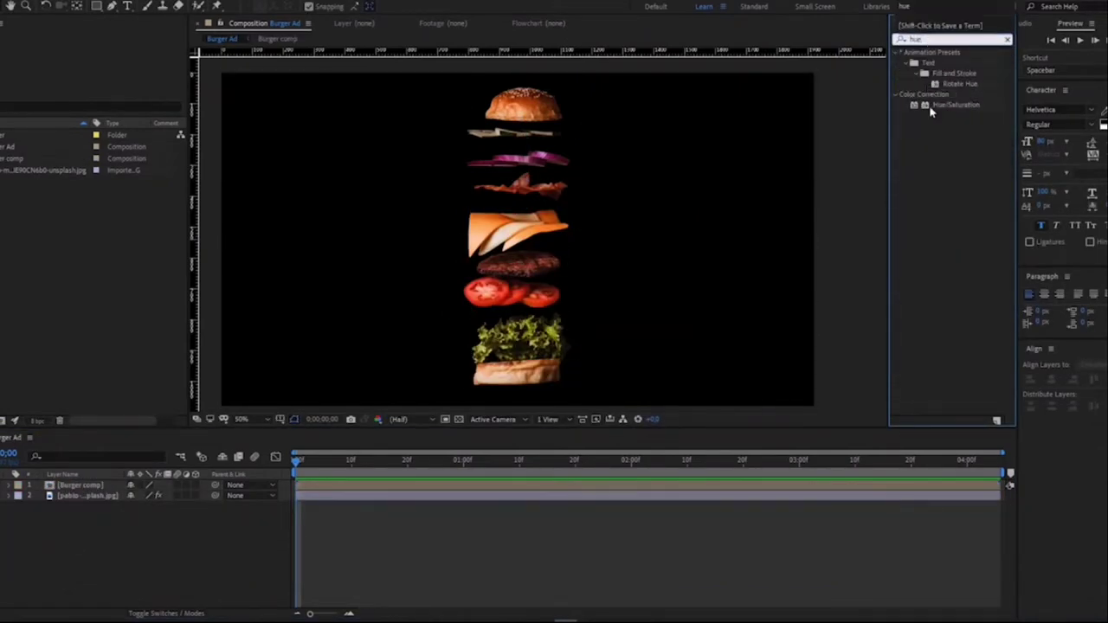
{"action": "left_click_drag", "start_coordinate": [950, 105], "coordinate": [524, 316]}
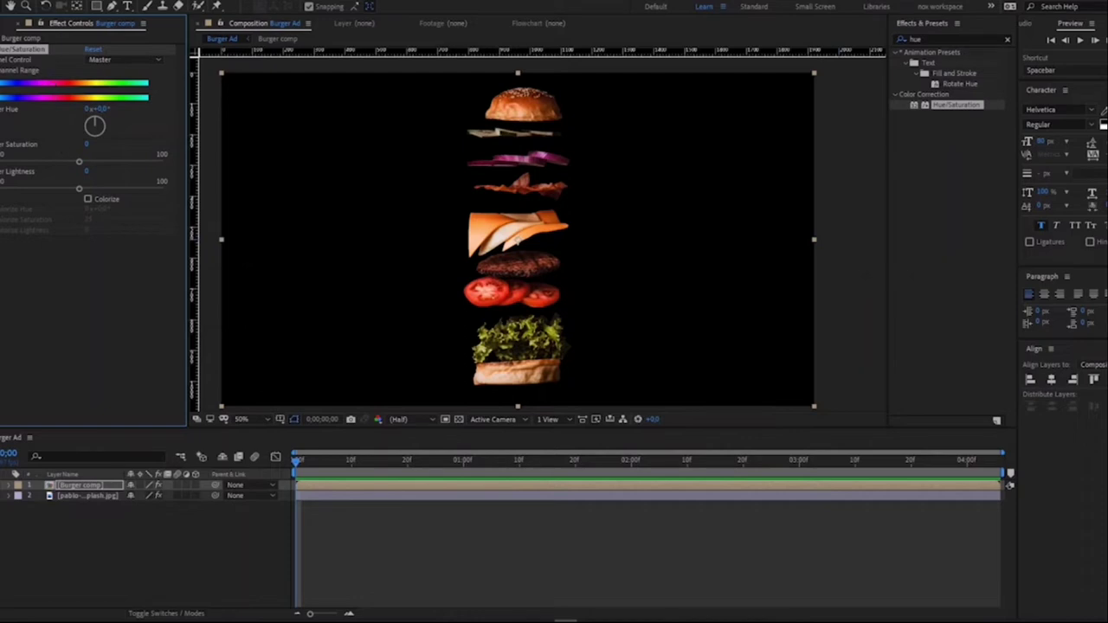
- Find the Brightness & Contrast effect and apply it to the Burger comp layer with a contrast of 54
{"action": "left_click", "coordinate": [992, 38]}
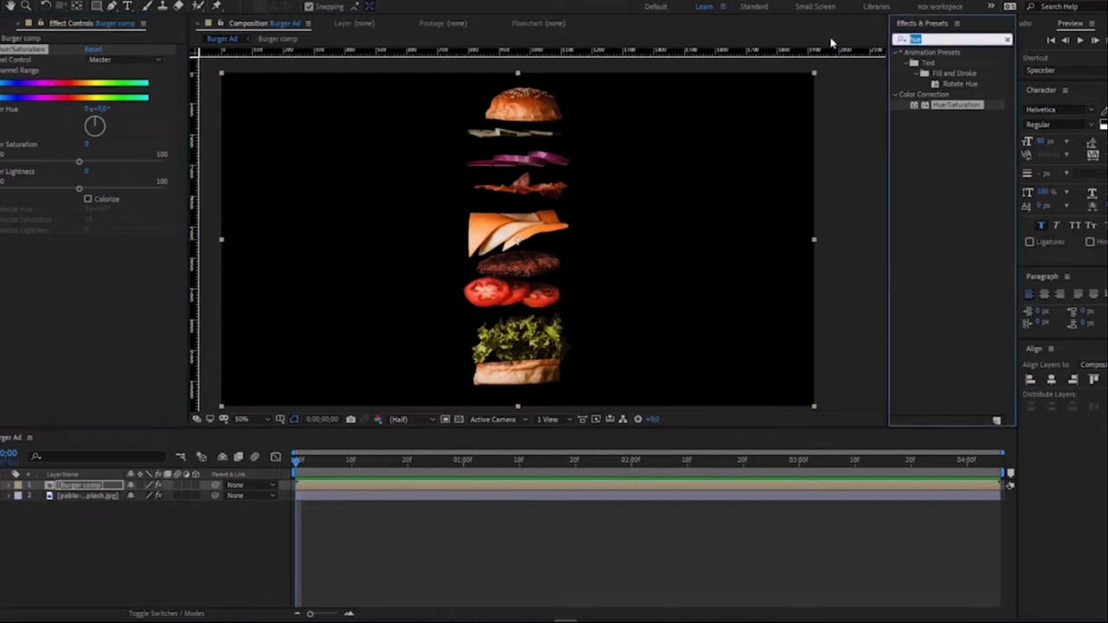
{"action": "type", "text": "bright"}
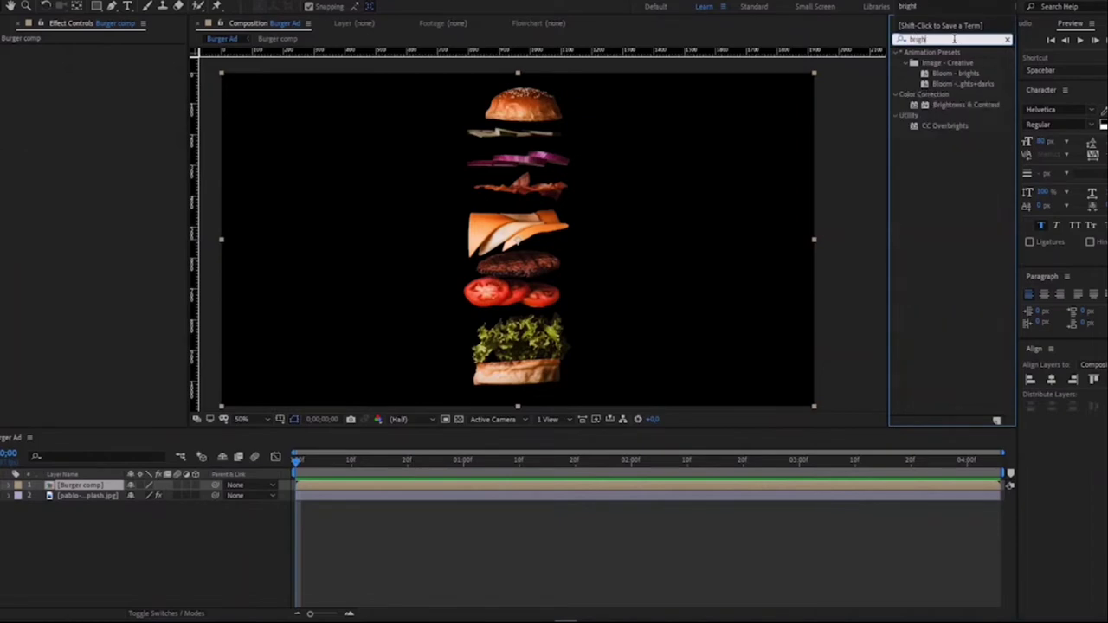
{"action": "left_click_drag", "start_coordinate": [965, 105], "coordinate": [76, 487]}
- Add an off-white solid named bg and send it to the bottom of the layer stack
{"action": "right_click", "coordinate": [34, 539]}
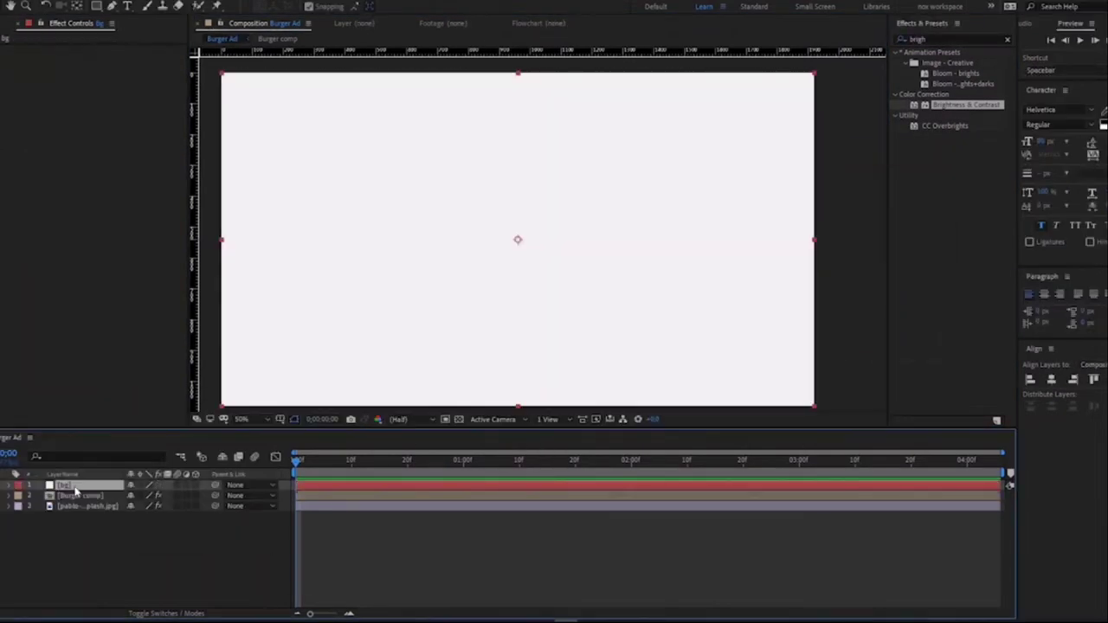
{"action": "key", "text": "ctrl+shift+bracketleft"}
- Find the Levels effect, apply it to Burger comp and set its input black to 23
{"action": "scroll", "coordinate": [499, 372], "scroll_direction": "up", "scroll_amount": 2}
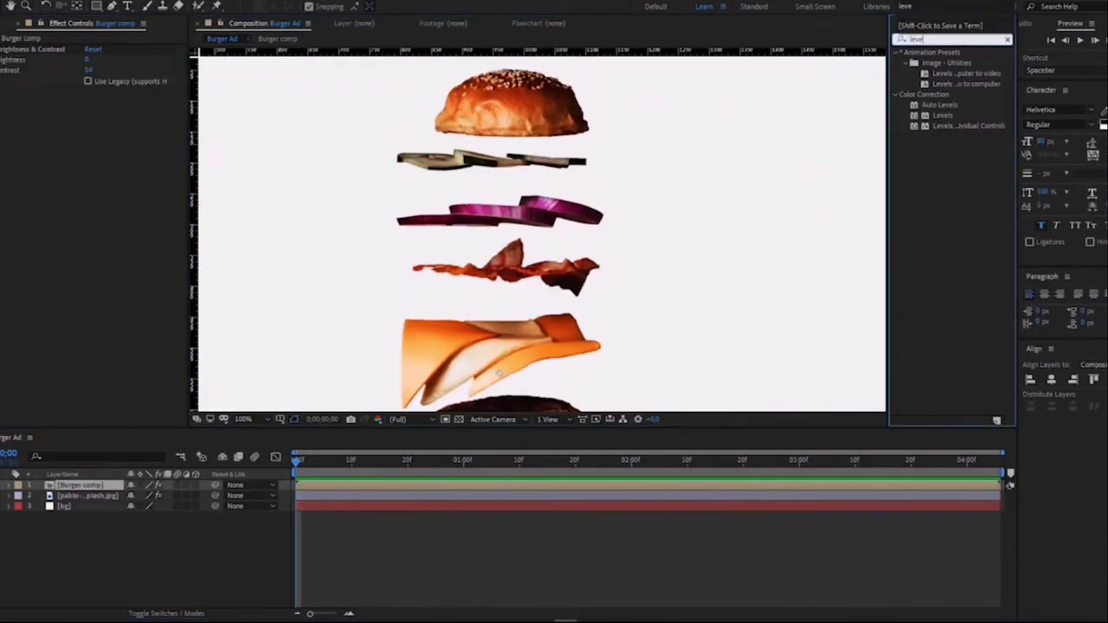
{"action": "double_click", "coordinate": [941, 115]}
{"action": "mouse_move", "coordinate": [8, 171]}
{"action": "left_mouse_down"}
{"action": "mouse_move", "coordinate": [86, 171]}
{"action": "mouse_move", "coordinate": [13, 170]}
{"action": "left_mouse_up"}
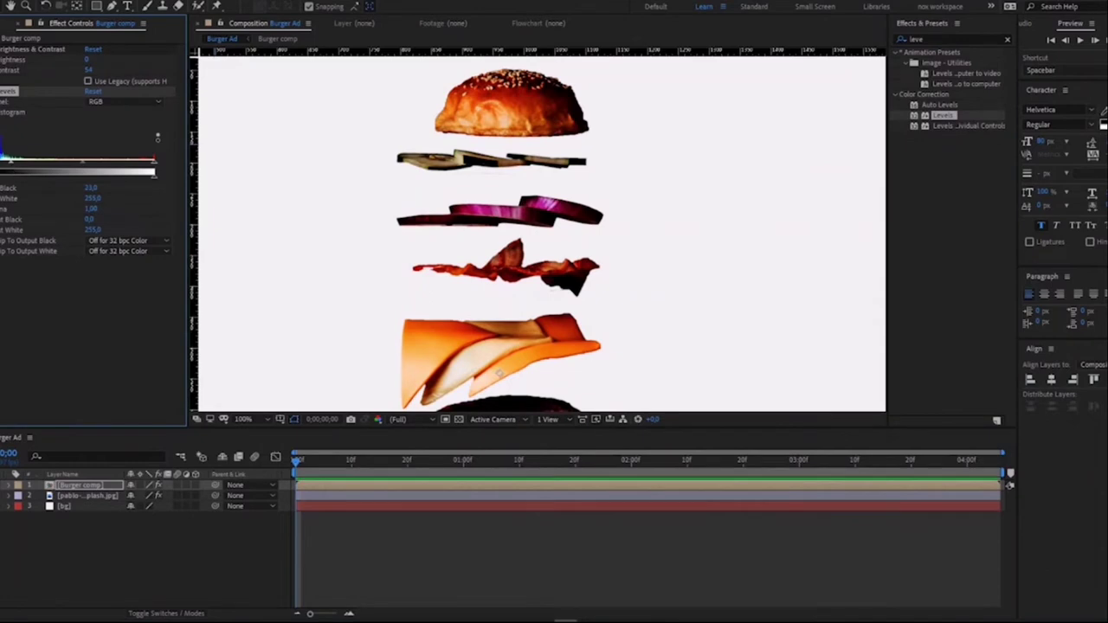
- Save the project into a new subfolder of the Burger Ad folder
{"action": "key", "text": "ctrl+s"}
{"action": "double_click", "coordinate": [407, 183]}
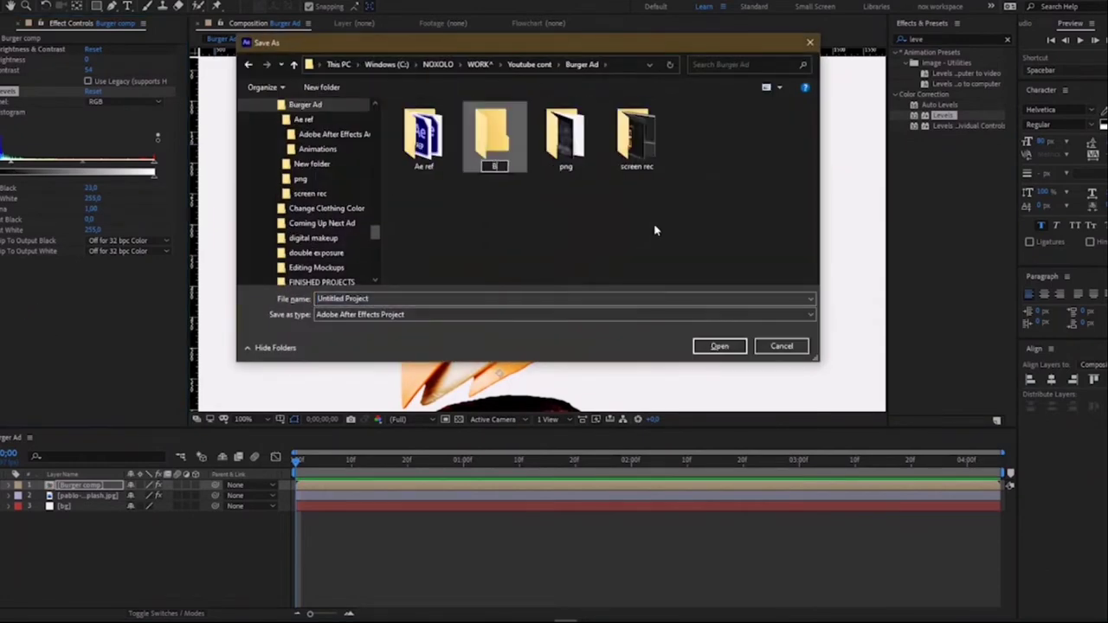
{"action": "double_click", "coordinate": [494, 139]}
{"action": "left_click", "coordinate": [411, 299]}
{"action": "type", "text": "F"}
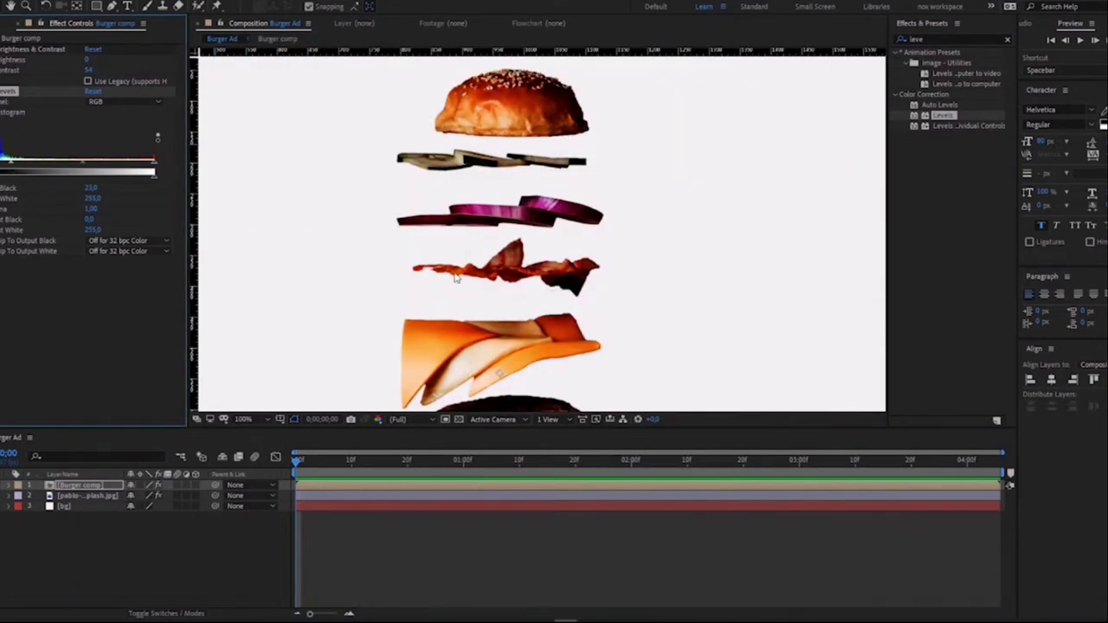
- Open Burger comp with the bg solid beneath the ingredients and hide that solid from the layer list as shy
{"action": "key", "text": "comma"}
{"action": "double_click", "coordinate": [78, 485]}
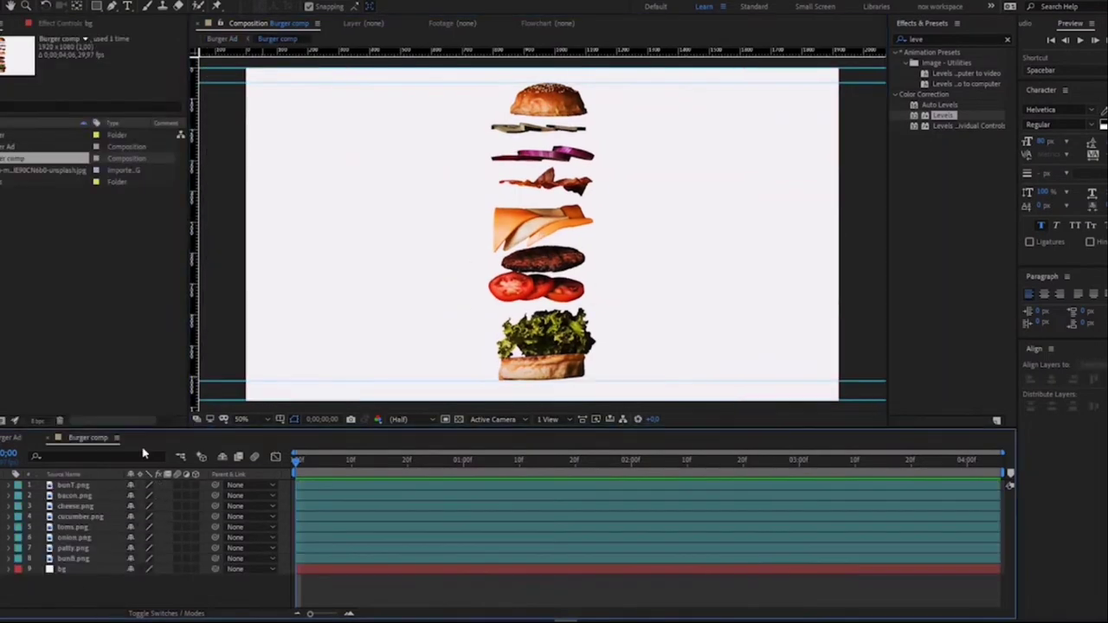
{"action": "key", "text": "ctrl+a"}
{"action": "key", "text": "ctrl+shift+a"}
{"action": "key", "text": "Delete"}
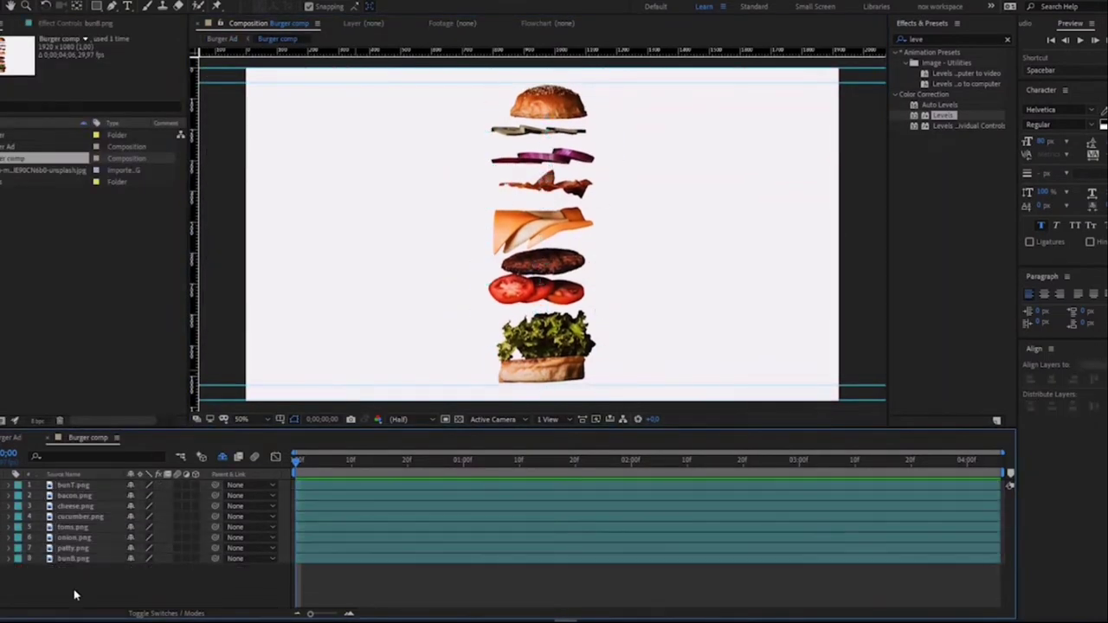
- Reveal the Position of all ingredient layers and set the Burger comp duration to 0;00;12;06
{"action": "key", "text": "ctrl+a"}
{"action": "key", "text": "p"}
{"action": "key", "text": "ctrl+k"}
{"action": "left_click", "coordinate": [580, 400]}
{"action": "type", "text": "1200"}
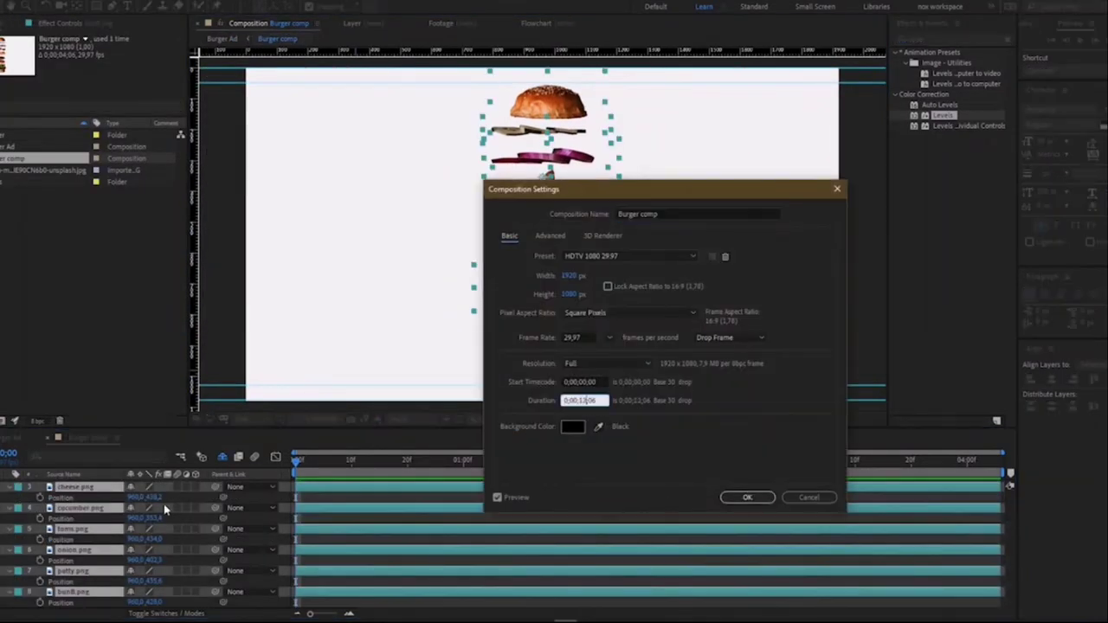
{"action": "key", "text": "Return"}
- Add Position keyframes to all ingredient layers just before 10 seconds and return to the start of the composition
{"action": "key", "text": "ctrl+a"}
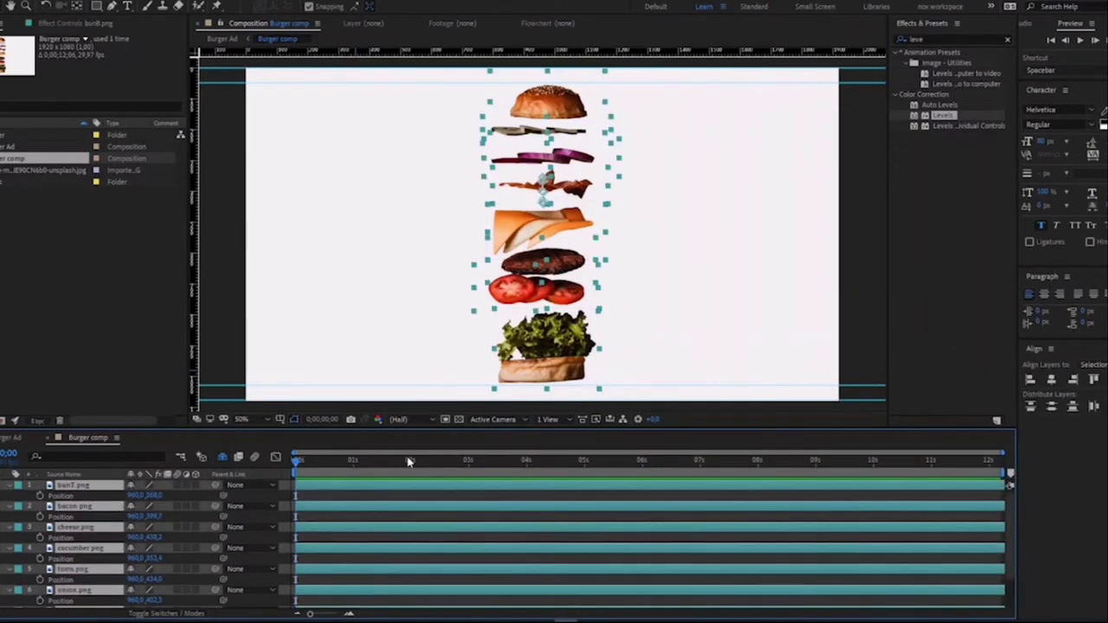
{"action": "left_click", "coordinate": [408, 474]}
{"action": "left_click", "coordinate": [861, 459]}
{"action": "key", "text": "ctrl+a"}
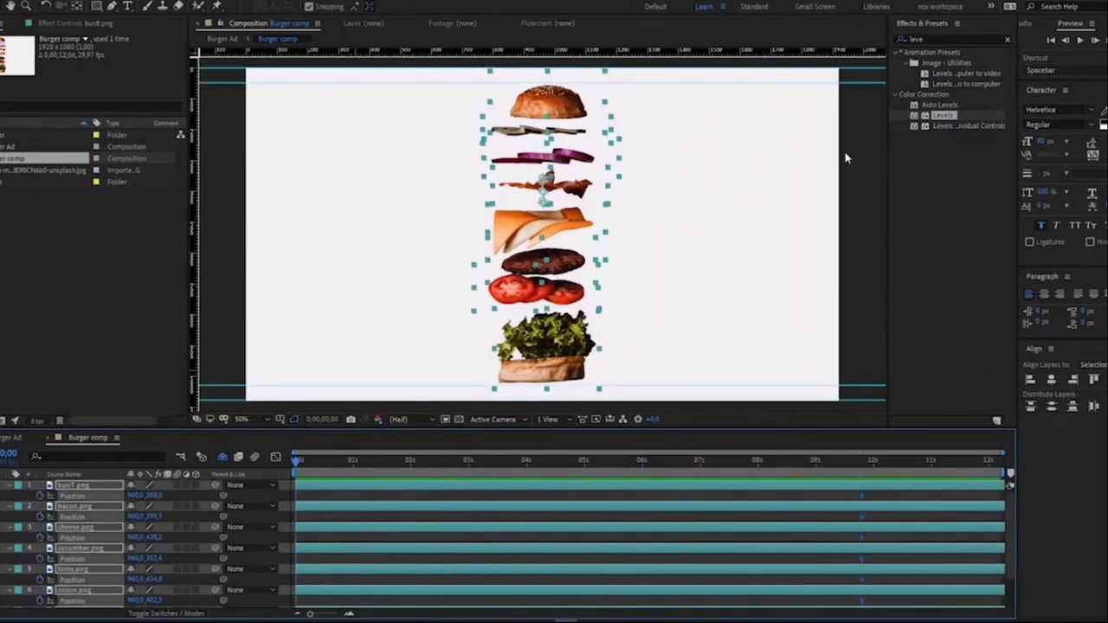
{"action": "left_click", "coordinate": [847, 157]}
- Place a horizontal guide across the middle of the cheese and give the cheese layer a yellow label
{"action": "left_click", "coordinate": [75, 526]}
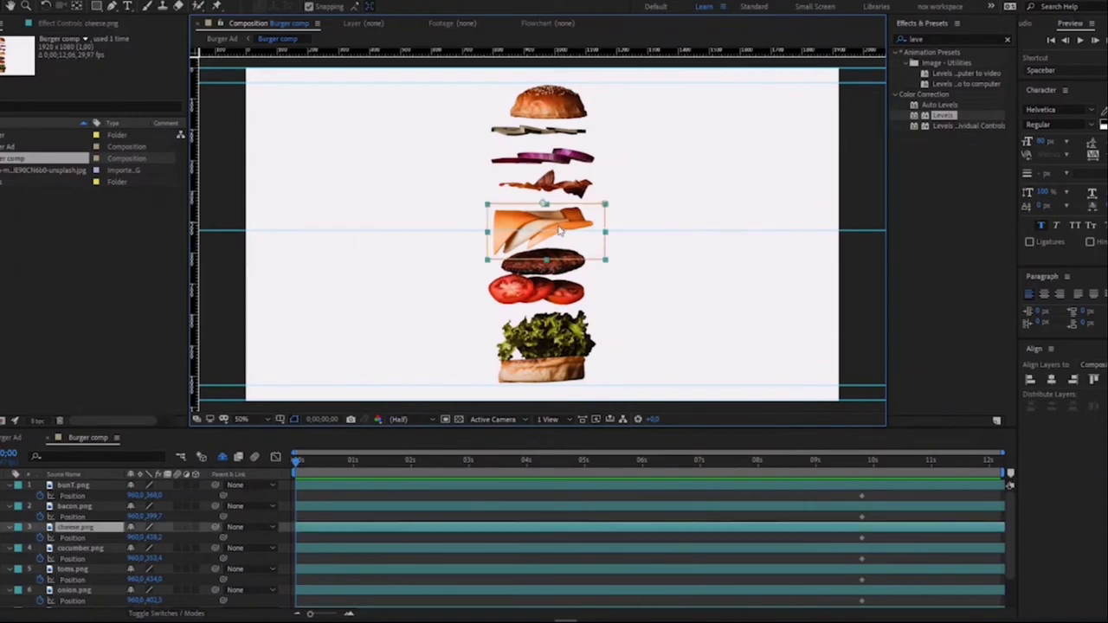
{"action": "left_click", "coordinate": [18, 526]}
{"action": "left_click", "coordinate": [35, 329]}
- At the start, lower the bacon, onion, cucumber and top bun onto the cheese, reordering their layers to match the stack
{"action": "left_click", "coordinate": [78, 506]}
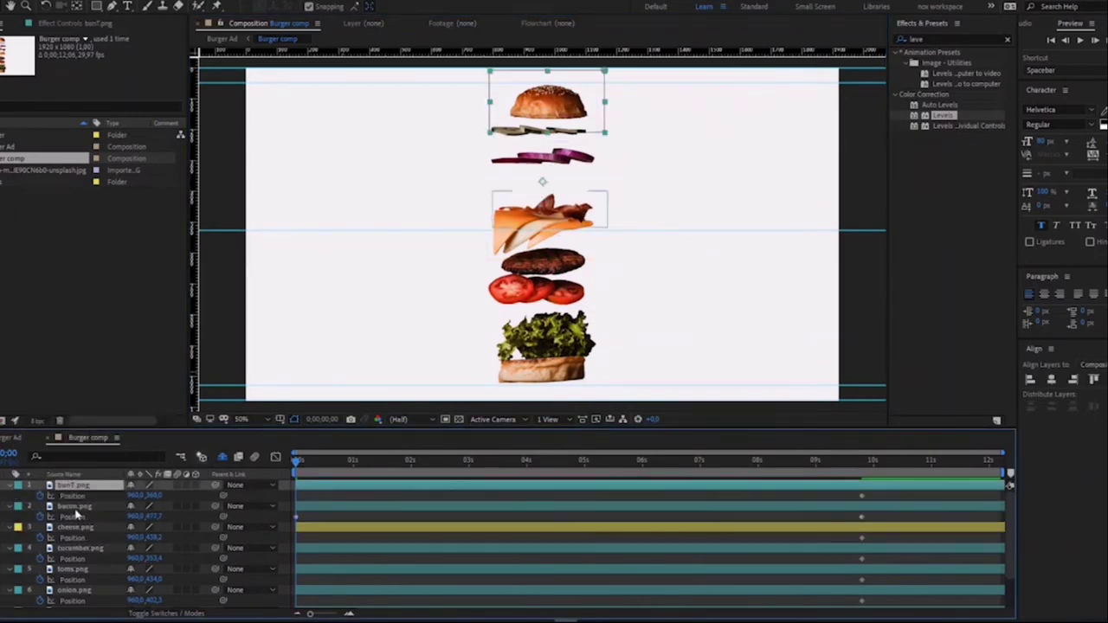
{"action": "left_click_drag", "start_coordinate": [74, 589], "coordinate": [73, 506]}
{"action": "left_click", "coordinate": [77, 569]}
{"action": "left_click_drag", "start_coordinate": [545, 130], "coordinate": [545, 166]}
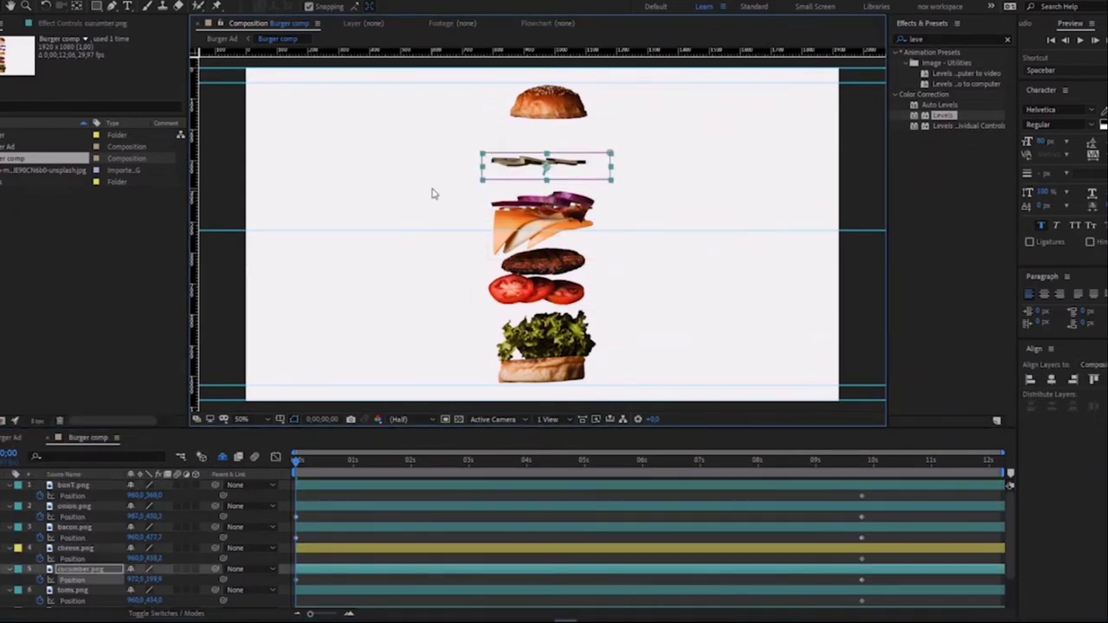
{"action": "left_click_drag", "start_coordinate": [74, 568], "coordinate": [74, 506]}
{"action": "left_click_drag", "start_coordinate": [548, 102], "coordinate": [548, 158]}
- At the start, raise the patty, tomatoes and bottom bun towards the cheese, with the patty layer above the tomatoes
{"action": "left_click", "coordinate": [541, 224]}
{"action": "left_click_drag", "start_coordinate": [541, 260], "coordinate": [541, 250]}
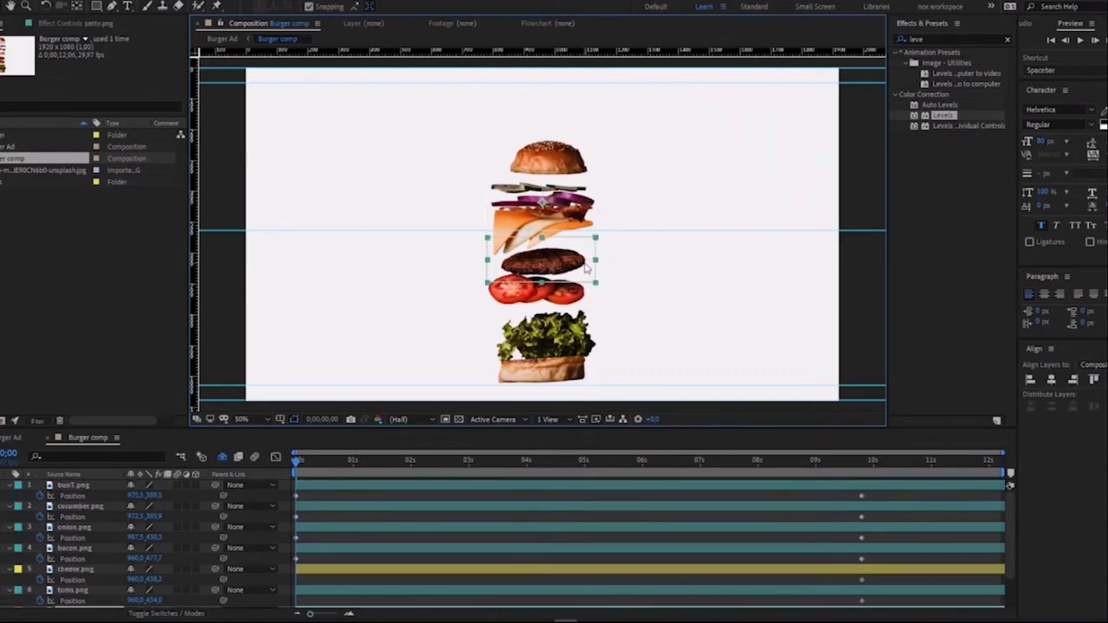
{"action": "left_click", "coordinate": [564, 294]}
{"action": "scroll", "coordinate": [73, 556], "scroll_direction": "down", "scroll_amount": 2}
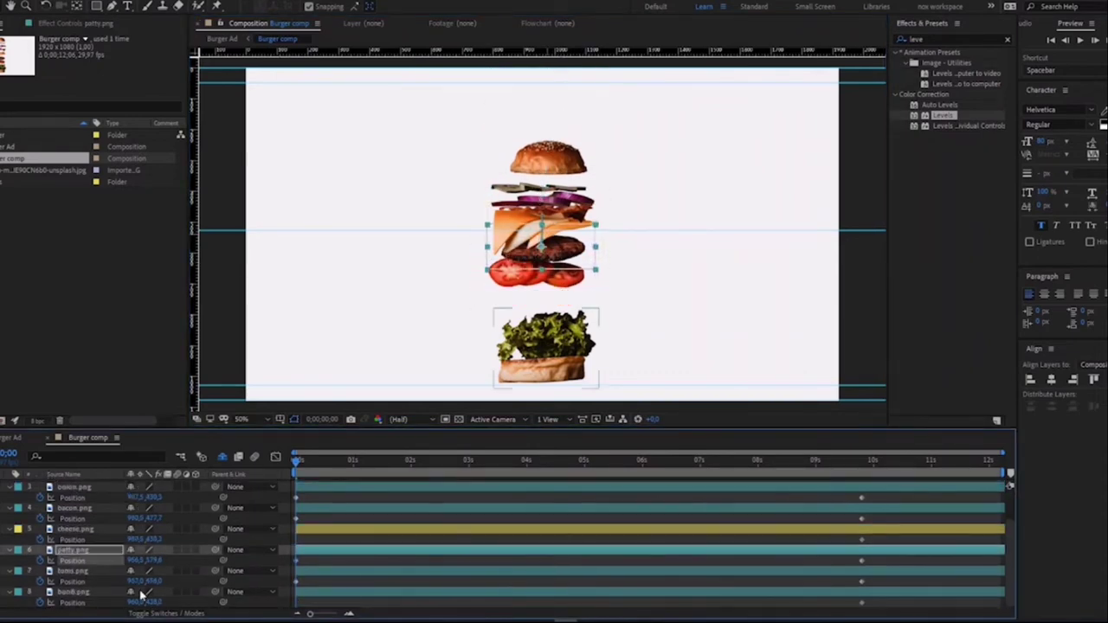
{"action": "left_click", "coordinate": [63, 571]}
{"action": "left_click", "coordinate": [71, 593]}
- Replace the end Position keyframes with new ones at 10 seconds that spread the ingredients apart, and preview the motion
{"action": "left_click_drag", "start_coordinate": [365, 465], "coordinate": [872, 465]}
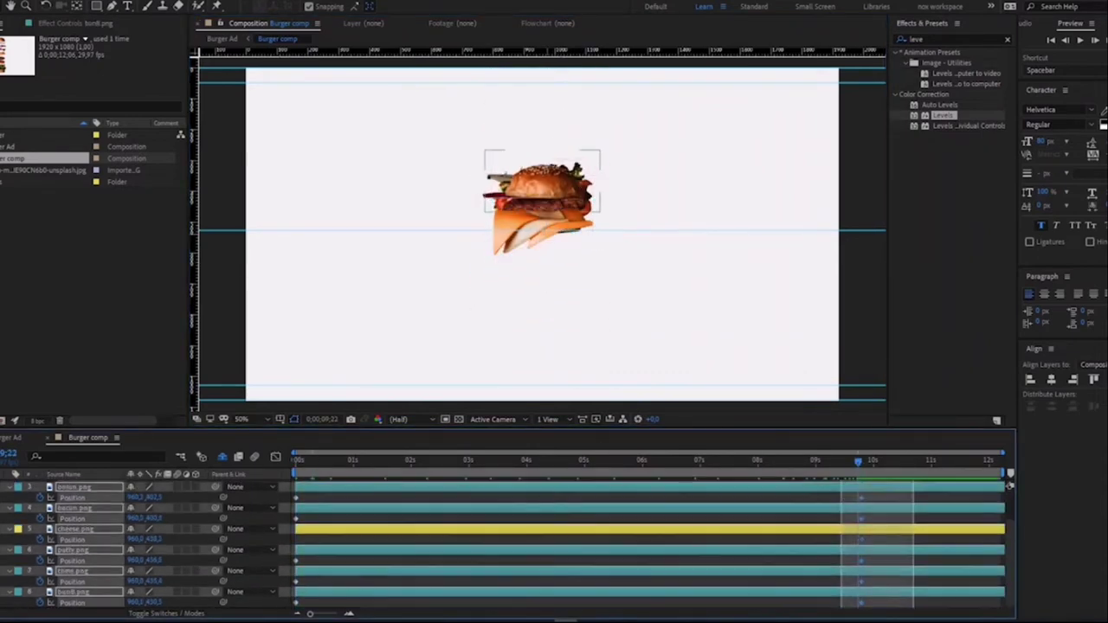
{"action": "left_click", "coordinate": [537, 270]}
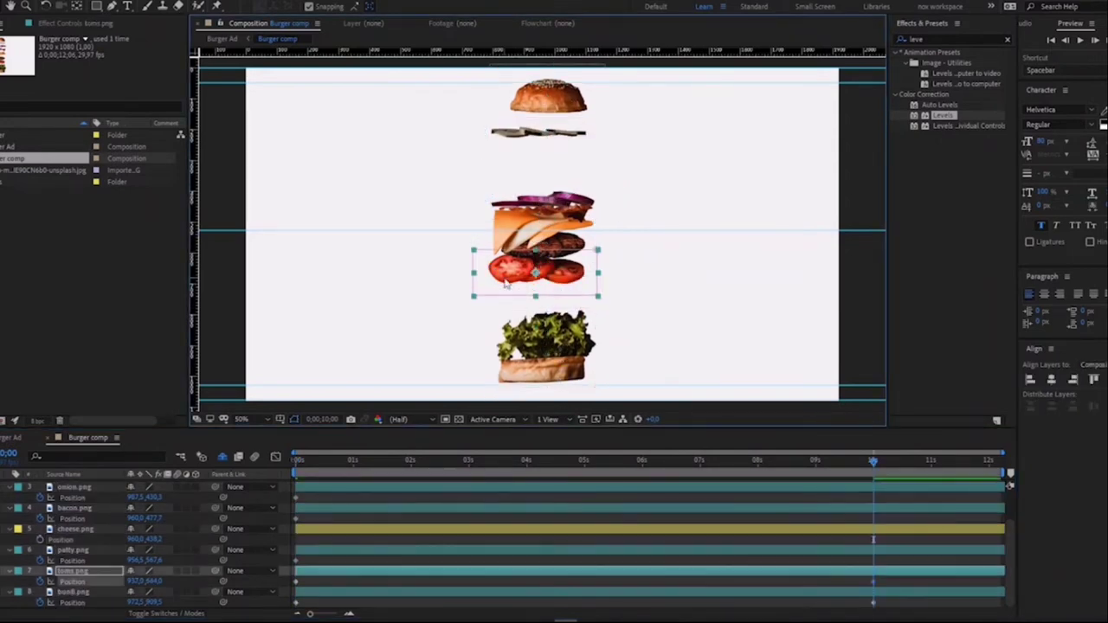
{"action": "left_click_drag", "start_coordinate": [543, 189], "coordinate": [543, 157]}
{"action": "left_click", "coordinate": [541, 226]}
{"action": "left_click", "coordinate": [540, 260]}
{"action": "left_click", "coordinate": [546, 300], "text": "shift"}
{"action": "left_click", "coordinate": [543, 178]}
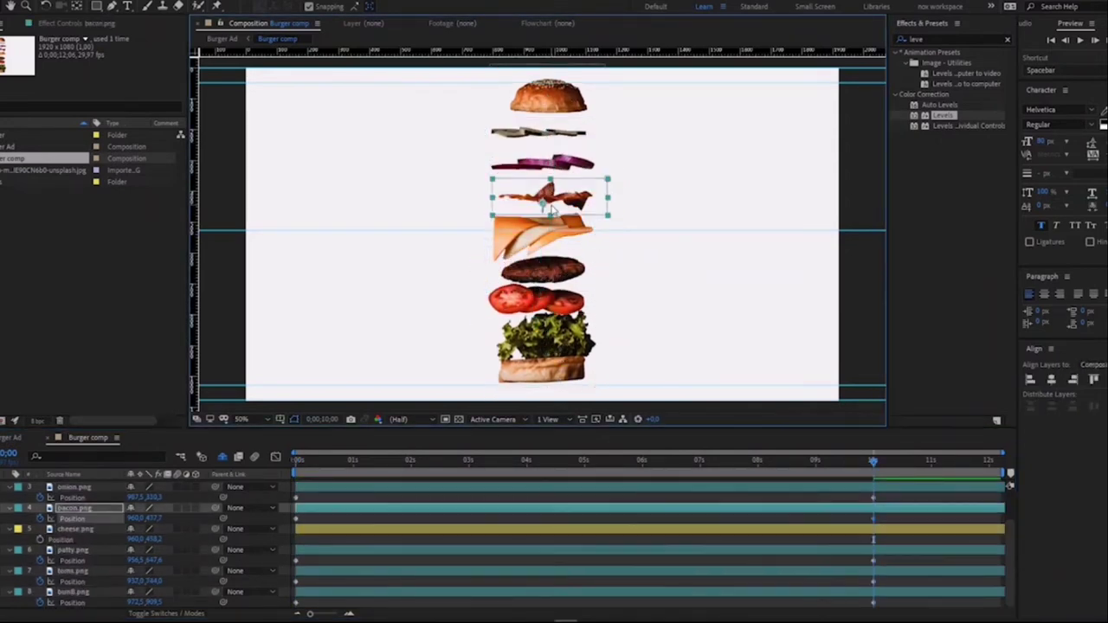
{"action": "left_click", "coordinate": [544, 355]}
{"action": "left_click", "coordinate": [297, 459]}
{"action": "key", "text": "space"}
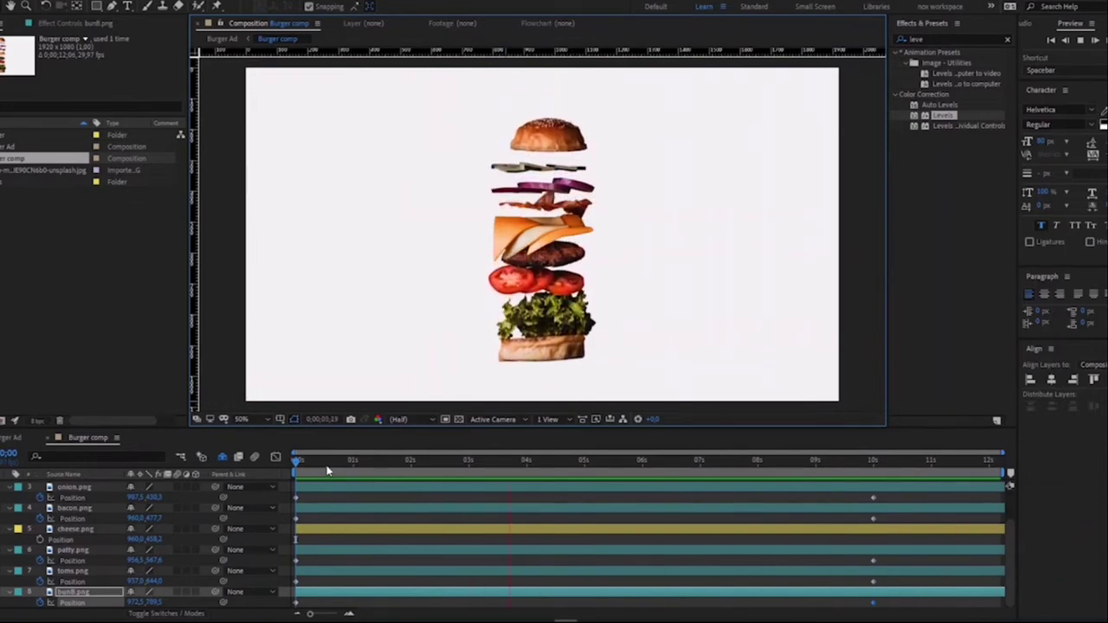
- Keyframe the cheese position at the start and at 10 seconds, and fine-tune the ingredient gaps at 10 seconds
{"action": "left_click", "coordinate": [606, 529]}
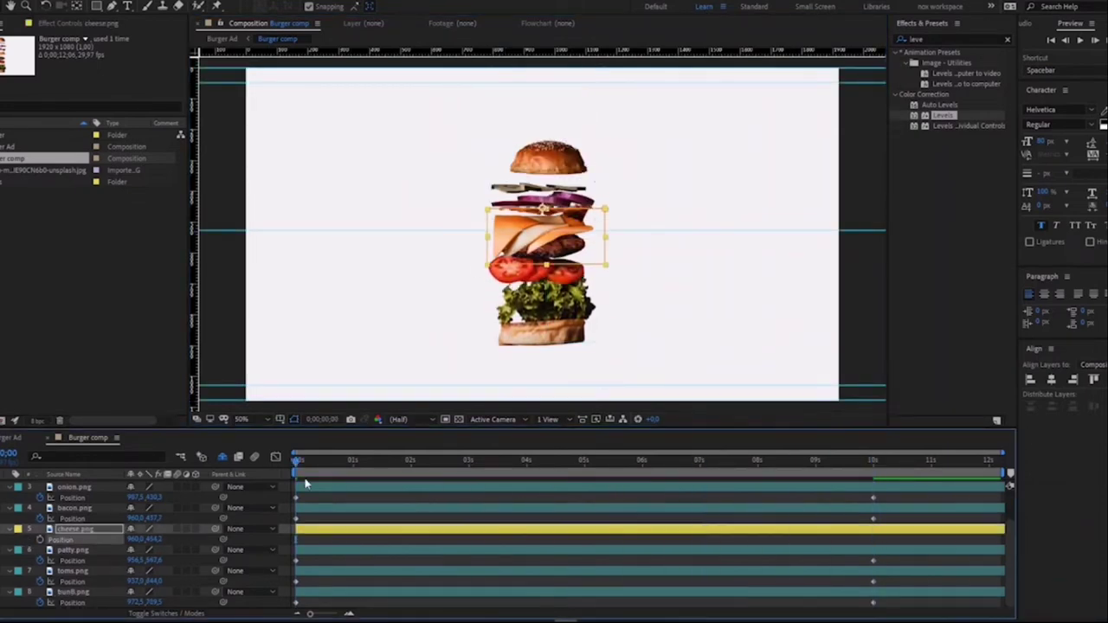
{"action": "left_click", "coordinate": [872, 472]}
{"action": "left_click", "coordinate": [533, 297]}
{"action": "left_click", "coordinate": [540, 163]}
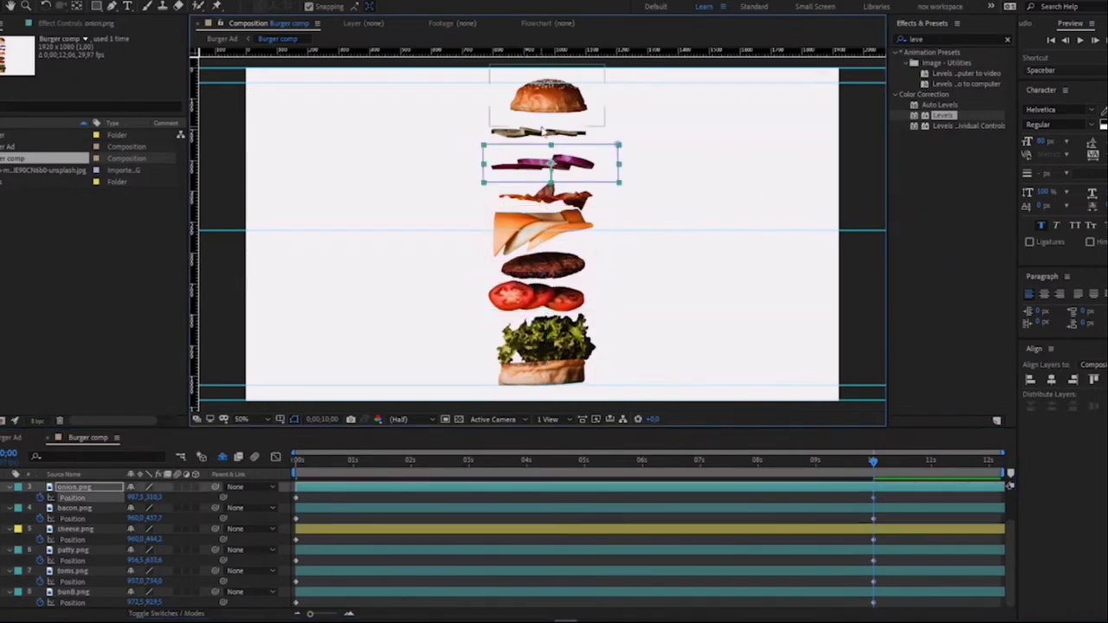
{"action": "left_click", "coordinate": [547, 100]}
- Use the partly spread arrangement from about 4 seconds for the start keyframes of all ingredient layers, and preview the animation
{"action": "left_click", "coordinate": [71, 593], "text": "shift"}
{"action": "key", "text": "space"}
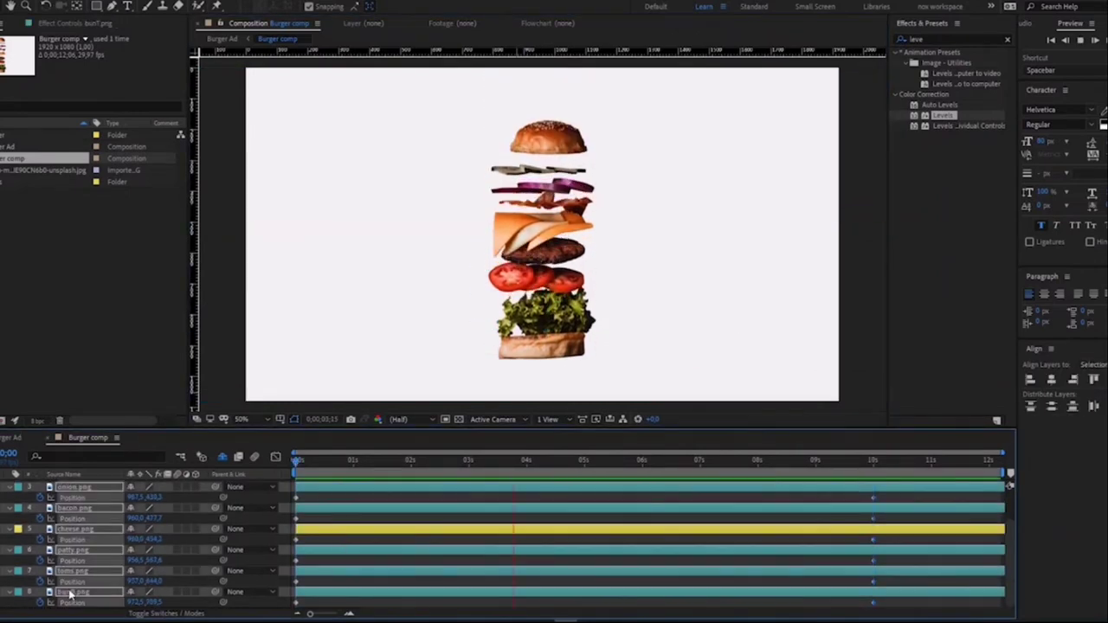
{"action": "key", "text": "space"}
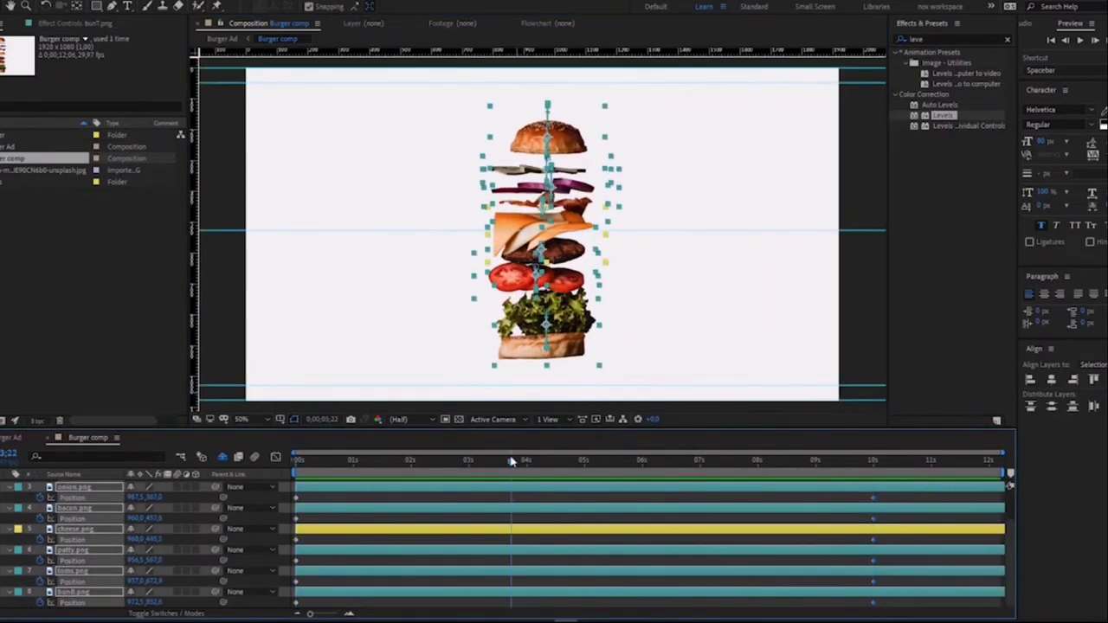
{"action": "scroll", "coordinate": [341, 557], "scroll_direction": "up", "scroll_amount": 2}
{"action": "key", "text": "space"}
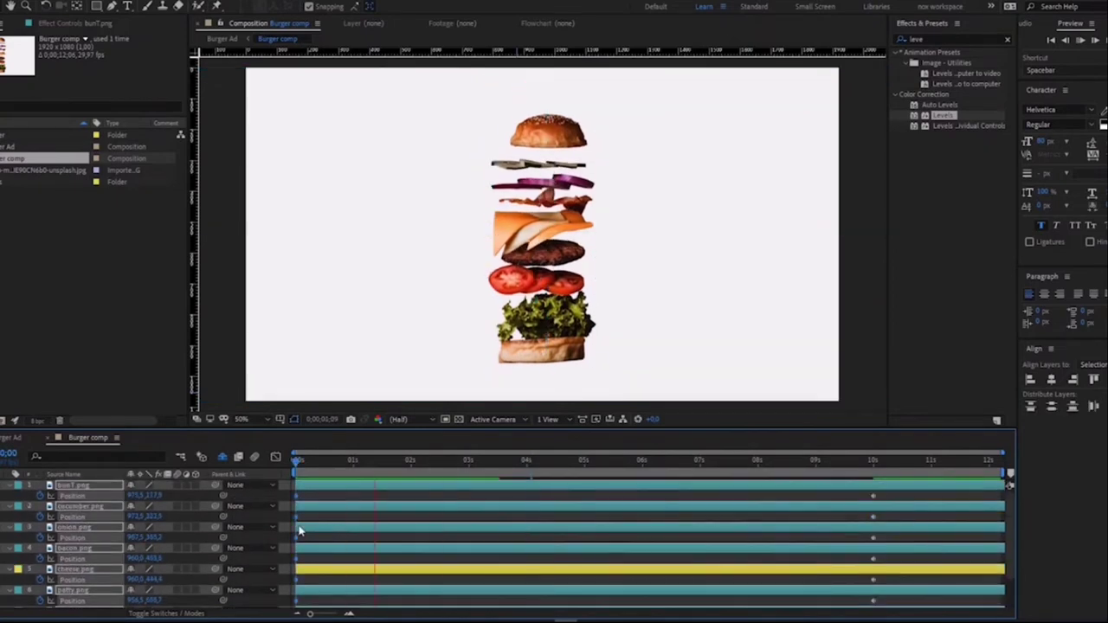
- Stagger the end Position keyframes of the ingredient layers between about 10 and 10.7 seconds, and preview the motion
{"action": "key", "text": "space"}
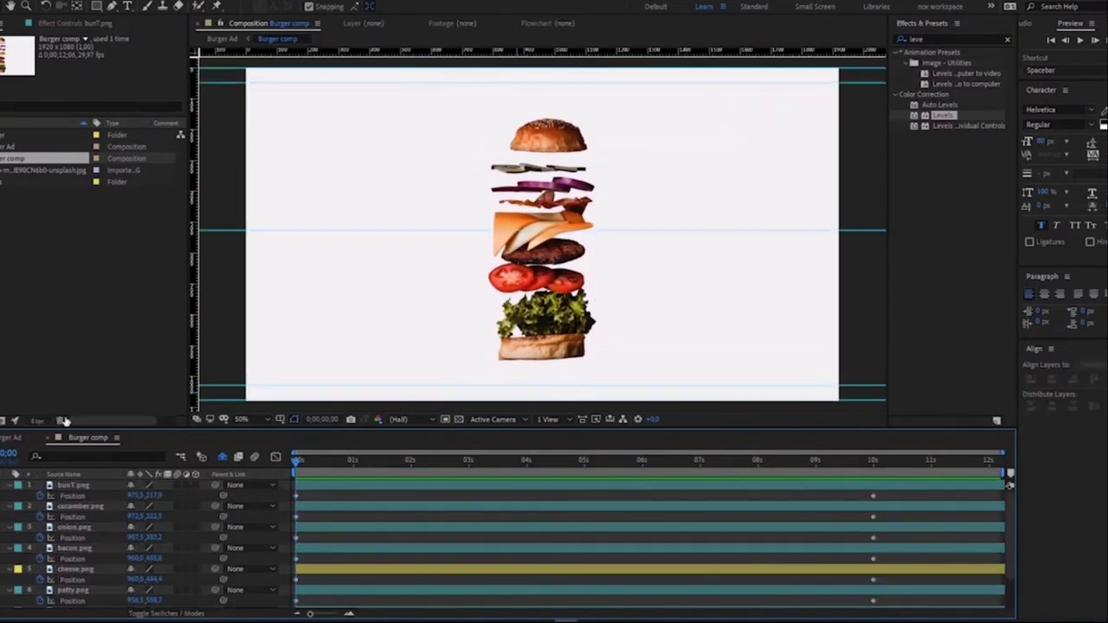
{"action": "key", "text": "space"}
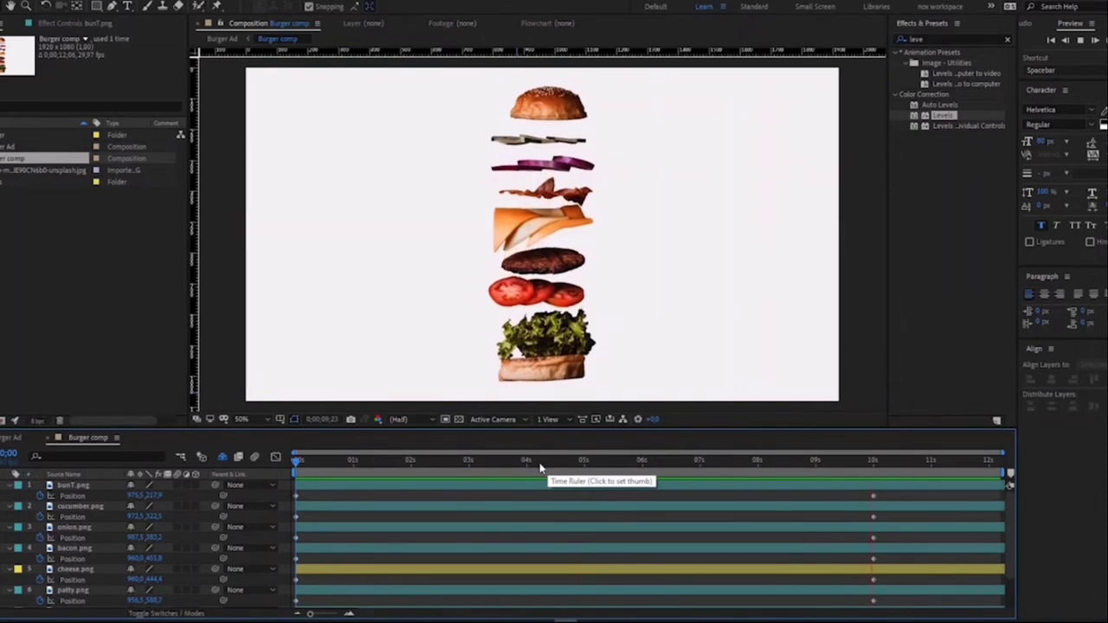
{"action": "key", "text": "ctrl+Down"}
{"action": "key", "text": "ctrl+Down"}
{"action": "key", "text": "ctrl+Down"}
{"action": "key", "text": "ctrl+Down"}
{"action": "key", "text": "ctrl+Down"}
{"action": "key", "text": "ctrl+Down"}
{"action": "key", "text": "ctrl+Down"}
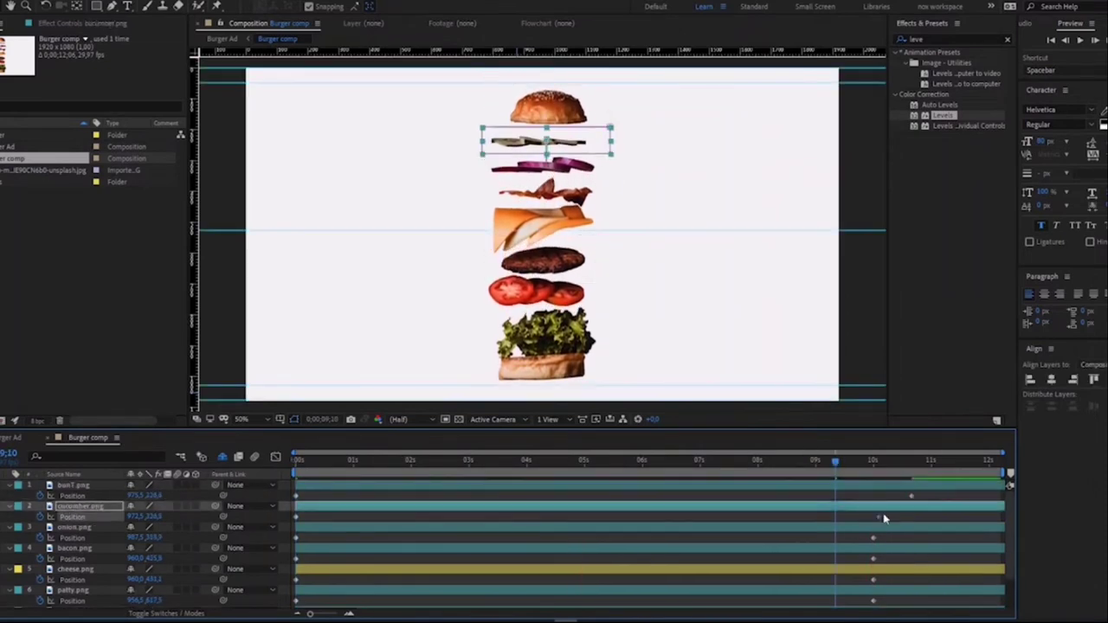
{"action": "key", "text": "space"}
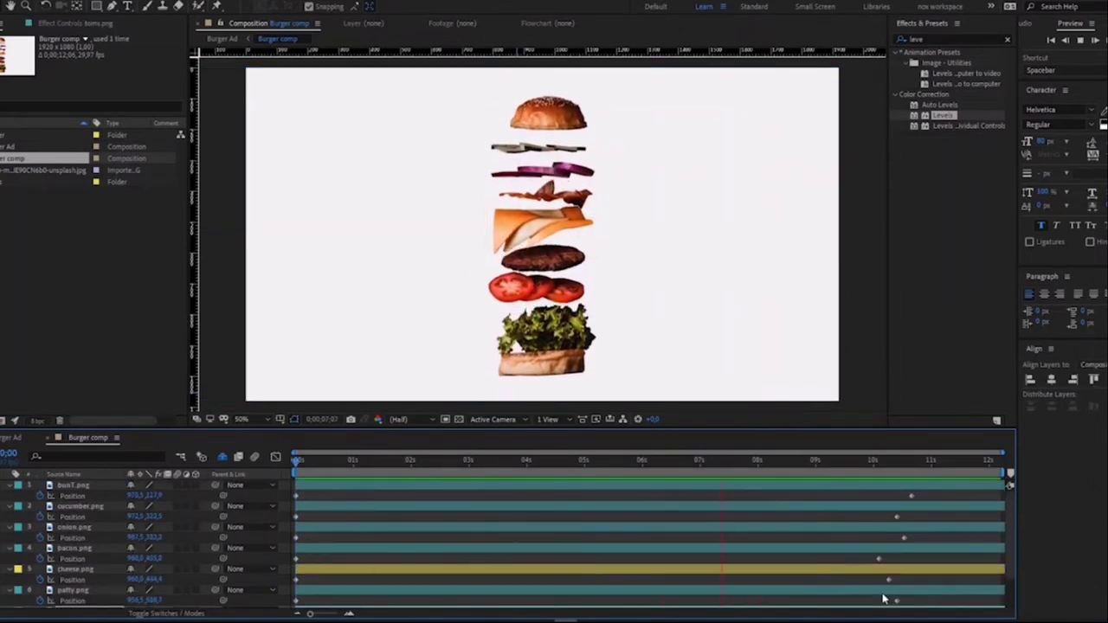
- Stagger the start Position keyframes of the ingredient layers within the first half second, and preview the motion
{"action": "key", "text": "ctrl+Down"}
{"action": "key", "text": "ctrl+Down"}
{"action": "key", "text": "ctrl+Down"}
{"action": "key", "text": "ctrl+Down"}
{"action": "key", "text": "ctrl+Down"}
{"action": "key", "text": "ctrl+Down"}
{"action": "key", "text": "ctrl+Down"}
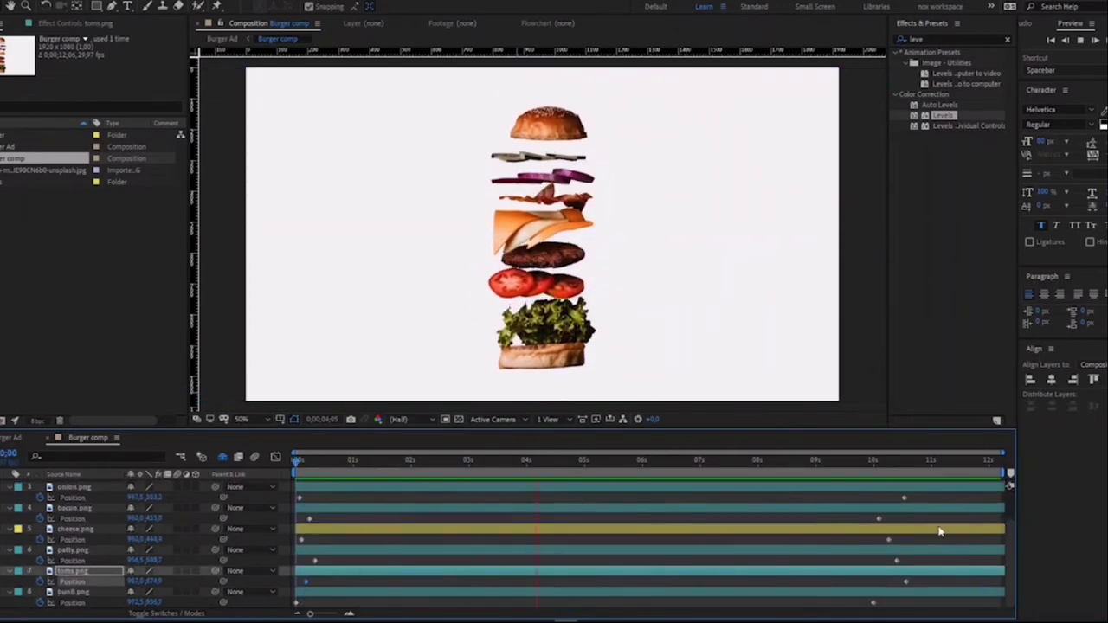
{"action": "key", "text": "space"}
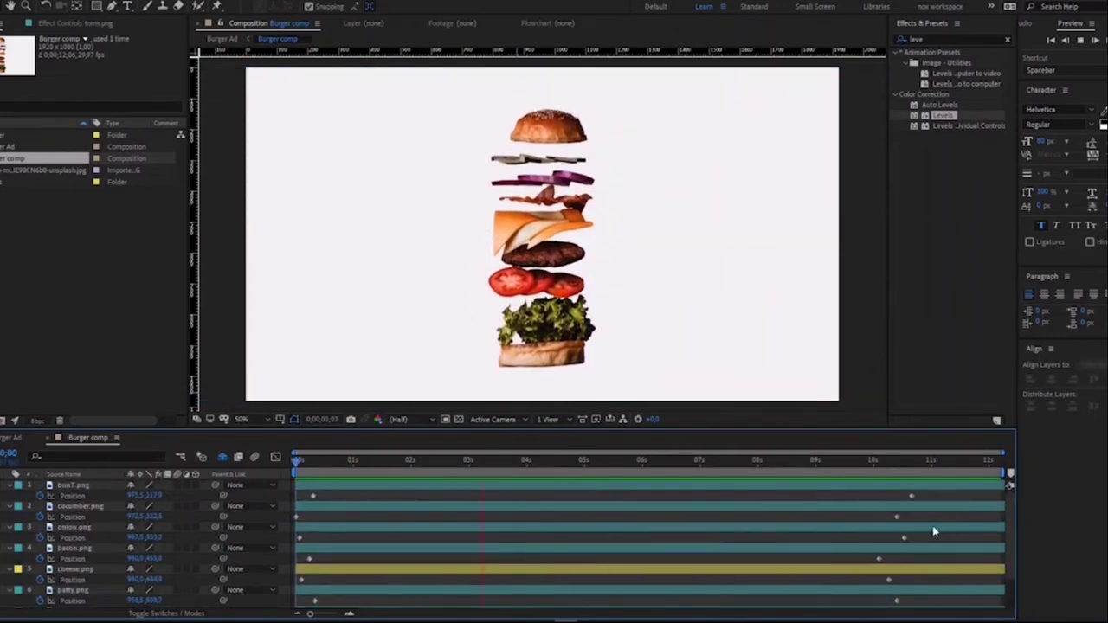
- Ease the Position keyframes of all ingredient layers with the Keyframe Assistant, and preview the animation
{"action": "key", "text": "ctrl+a"}
{"action": "right_click", "coordinate": [303, 580]}
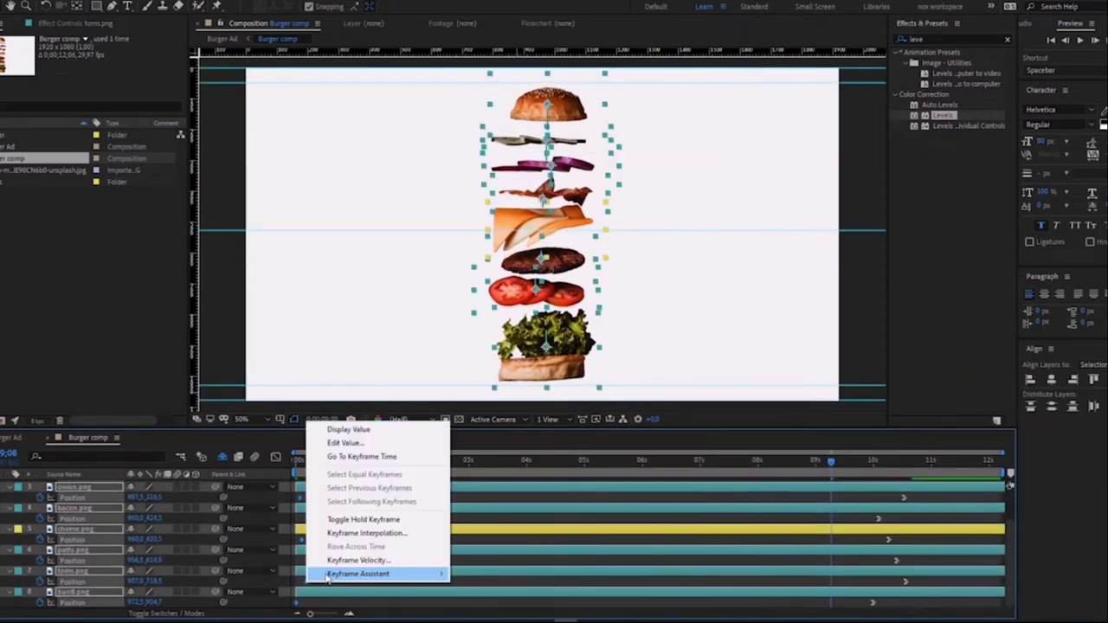
{"action": "left_click", "coordinate": [516, 520]}
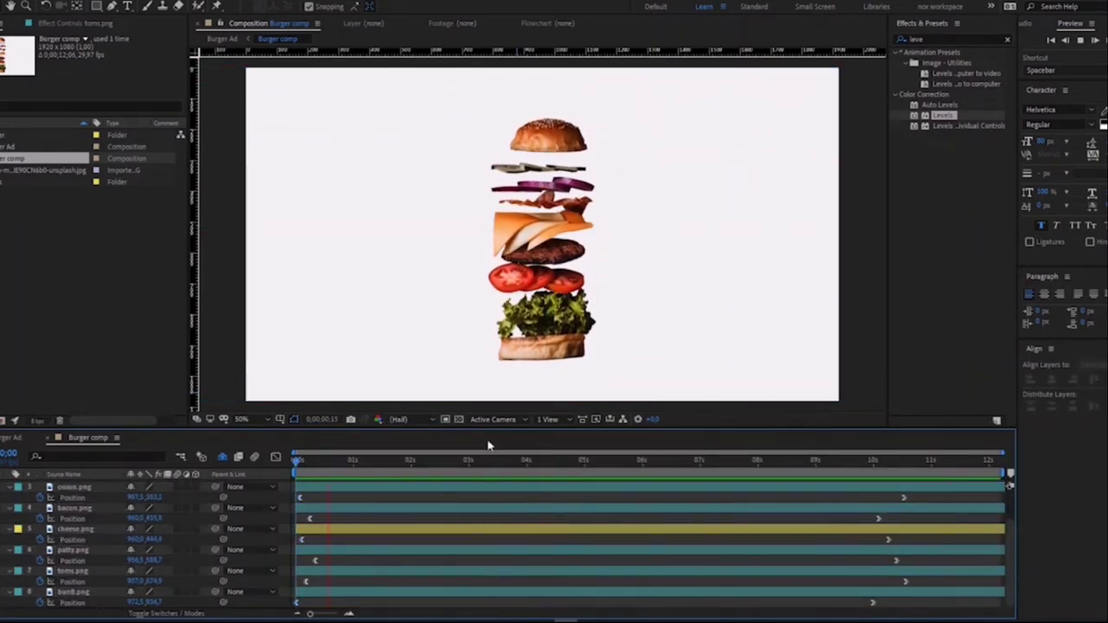
- In the Burger Ad composition, draw a thin flat ellipse under the bottom bun and fill it with dark brown sampled from the bun
{"action": "key", "text": "ctrl+a"}
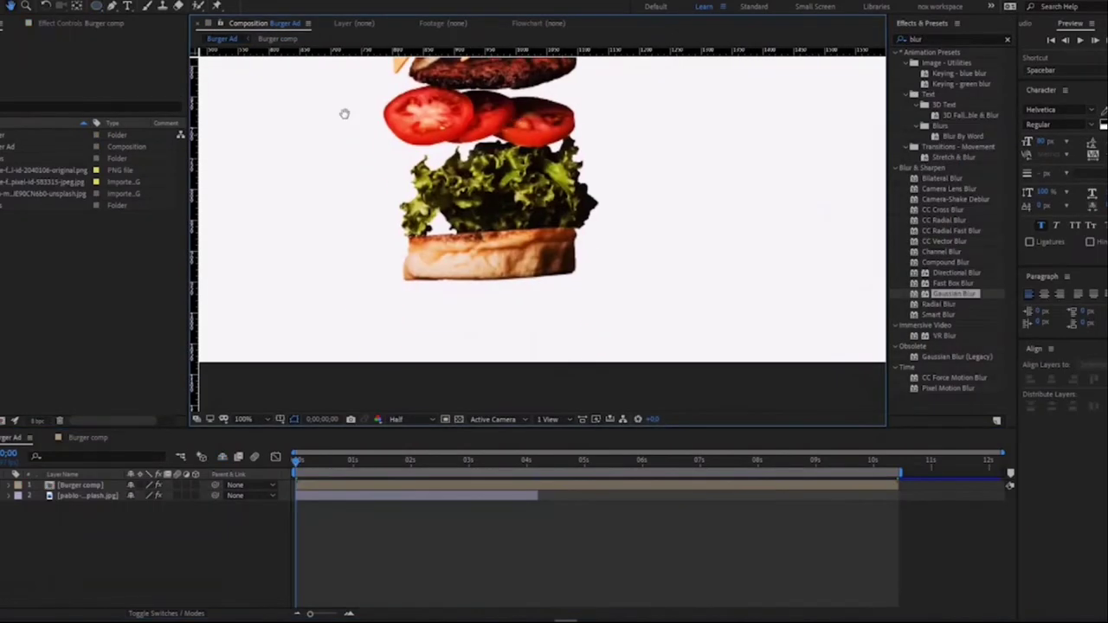
{"action": "left_click_drag", "start_coordinate": [402, 330], "coordinate": [583, 340]}
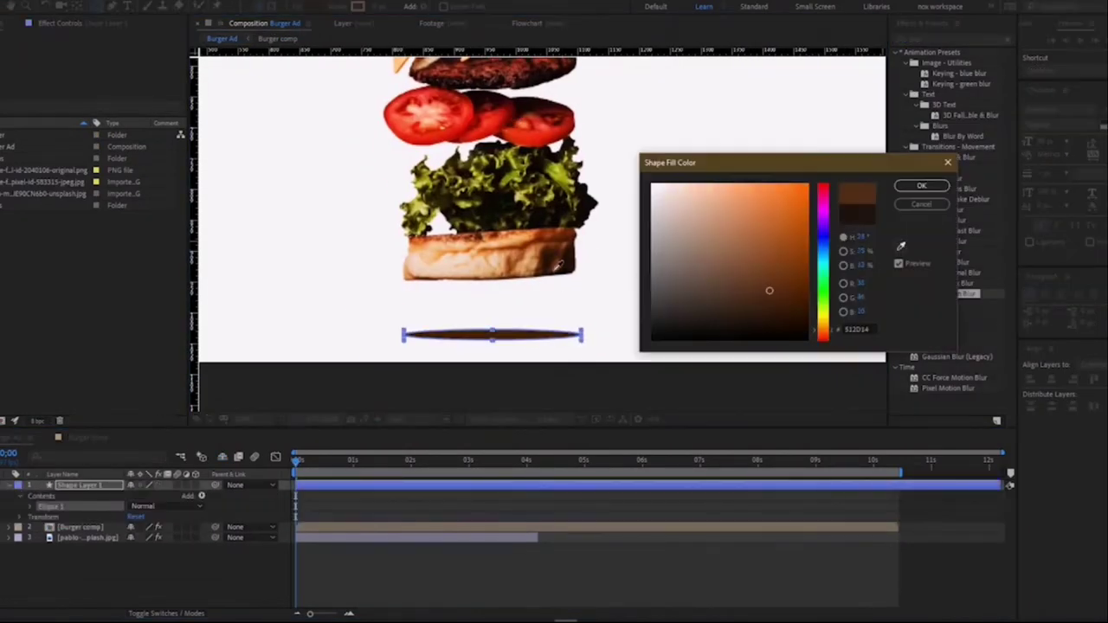
{"action": "left_click", "coordinate": [557, 265]}
{"action": "key", "text": "Return"}
{"action": "left_click", "coordinate": [118, 559]}
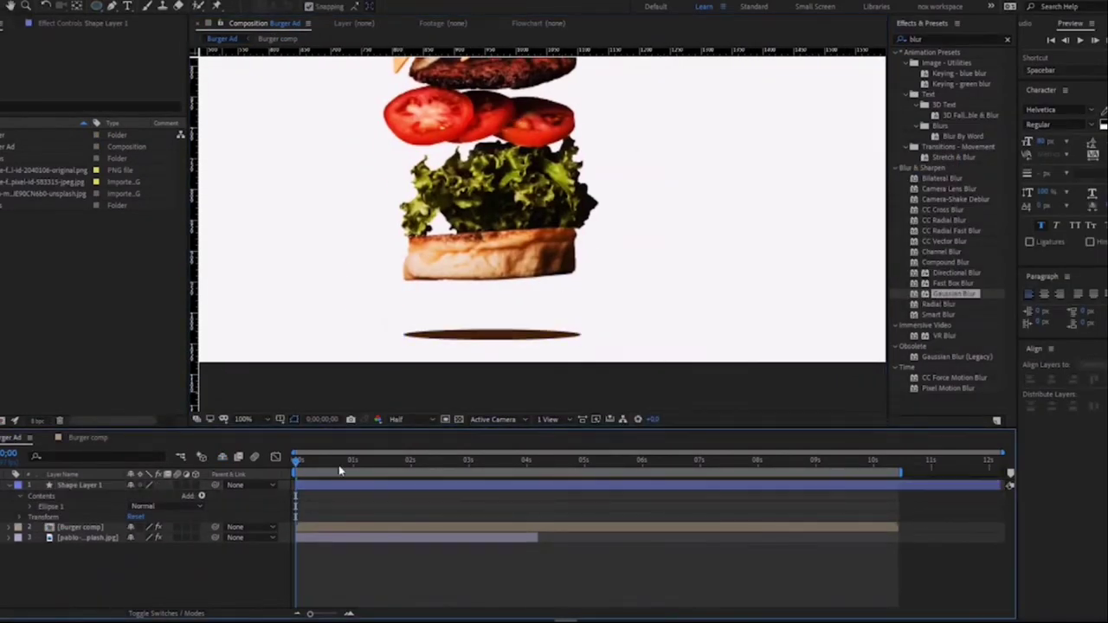
- Apply a 19.2 Gaussian Blur to the ellipse and keyframe its Scale from 55% to 100% and Opacity from 27% to 100%
{"action": "left_click", "coordinate": [492, 334]}
{"action": "key", "text": "s"}
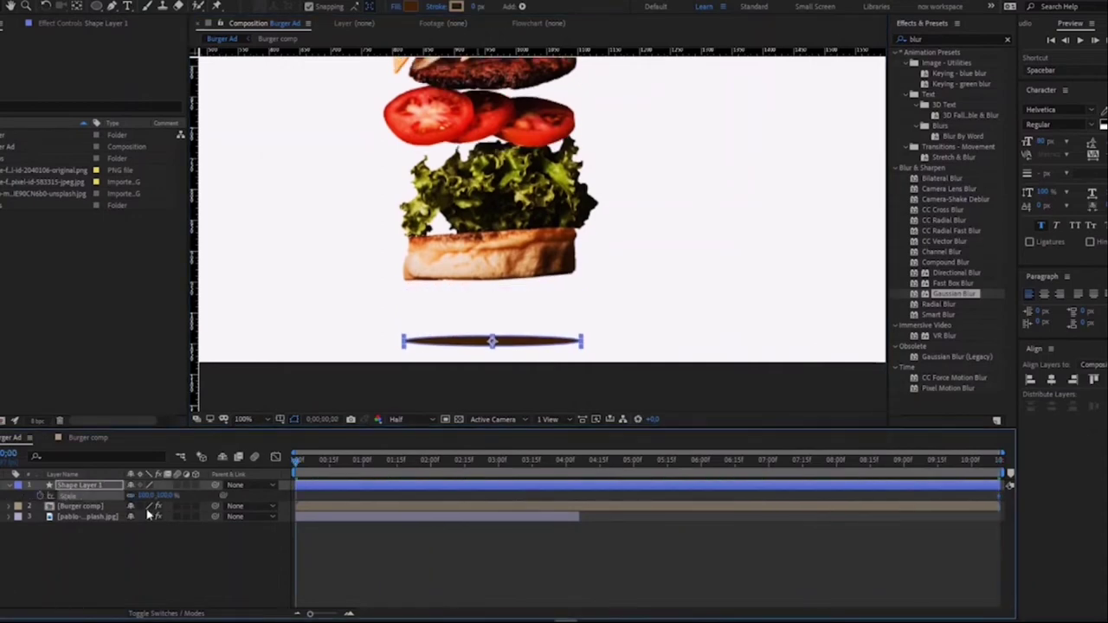
{"action": "key", "text": "shift+t"}
{"action": "left_click_drag", "start_coordinate": [154, 495], "coordinate": [148, 497]}
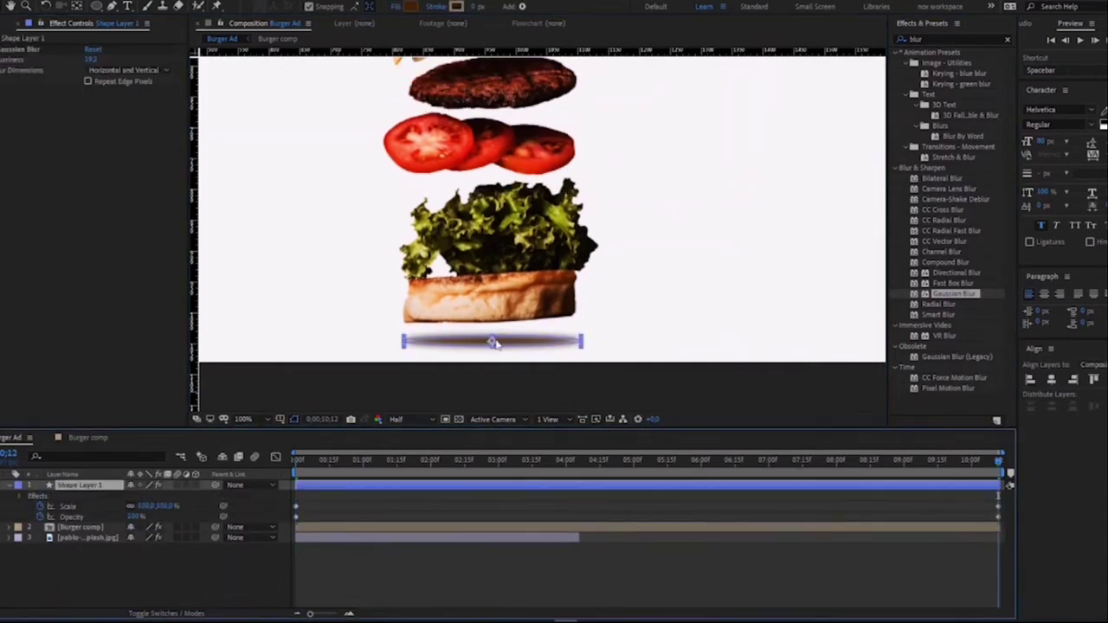
{"action": "left_click", "coordinate": [86, 583]}
{"action": "key", "text": "space"}
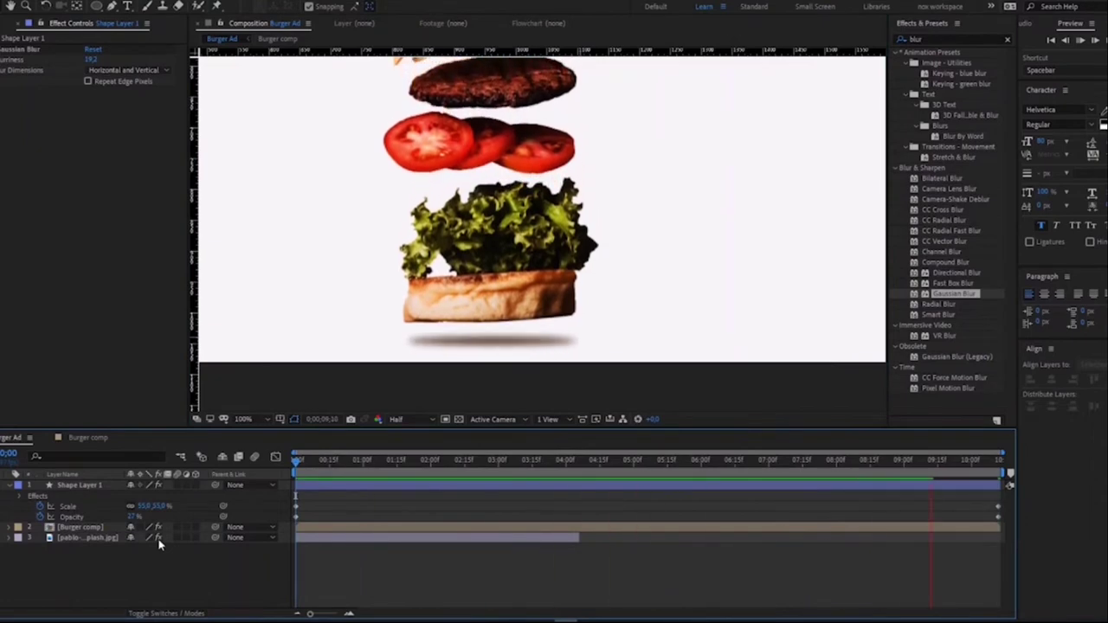
- Ease the ellipse's Scale and Opacity keyframes with the Keyframe Assistant, and preview the full composition
{"action": "right_click", "coordinate": [296, 511]}
{"action": "left_click", "coordinate": [484, 528]}
{"action": "key", "text": "space"}
{"action": "left_click", "coordinate": [453, 303], "text": "alt"}
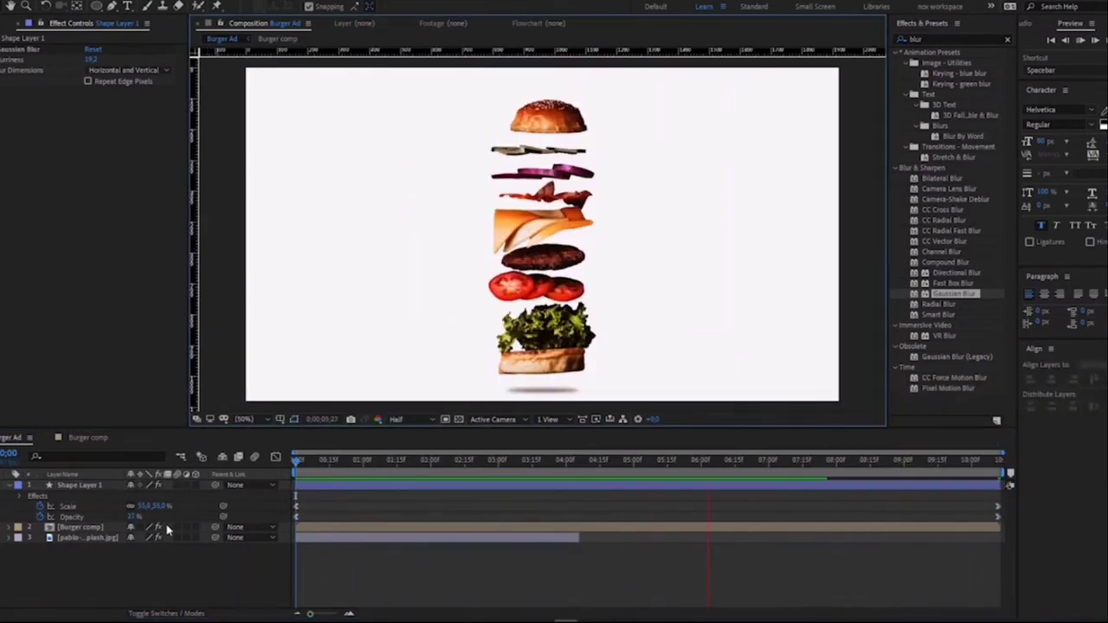
{"action": "left_click", "coordinate": [453, 303], "text": "alt"}
{"action": "left_click", "coordinate": [454, 303]}
{"action": "key", "text": "space"}
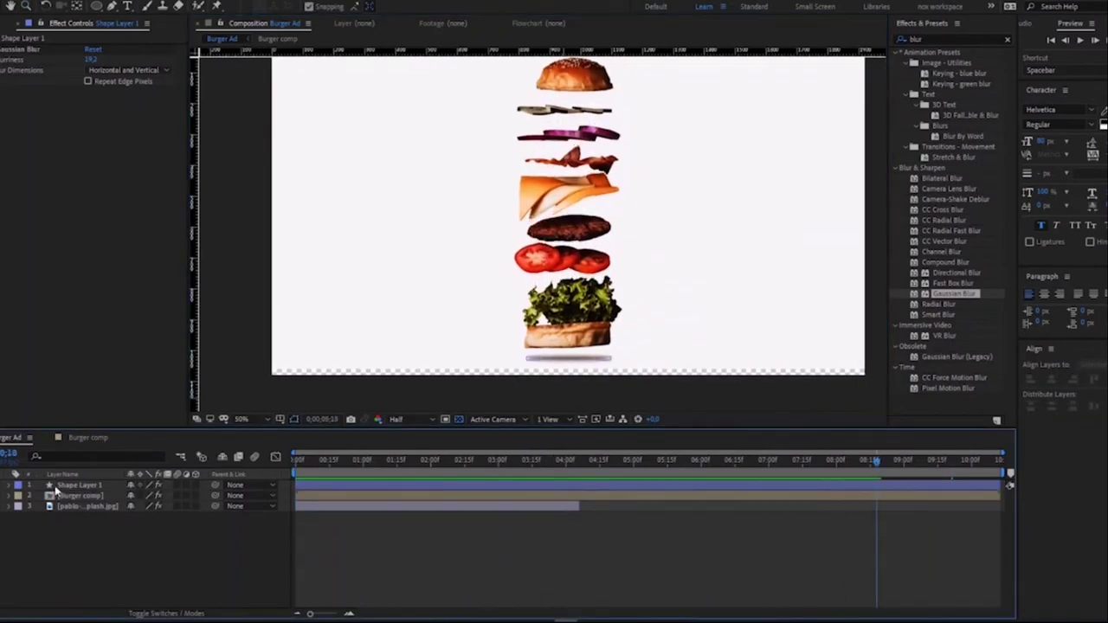
- Rename the ellipse layer as shadow and parent it to the Burger comp layer
{"action": "key", "text": "Return"}
{"action": "type", "text": "shadow"}
{"action": "key", "text": "Return"}
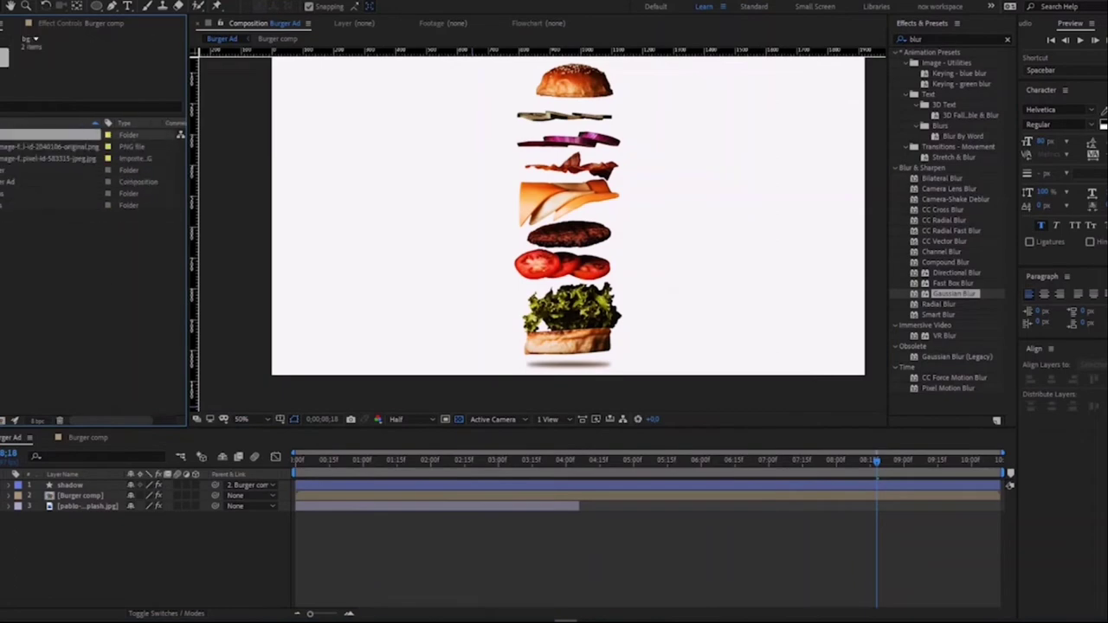
- Add the rawpixel JPEG above the bg layer as texture, tile it with CC RepeTile set to Checker Flip H, and blend it with Exclusion
{"action": "double_click", "coordinate": [79, 495]}
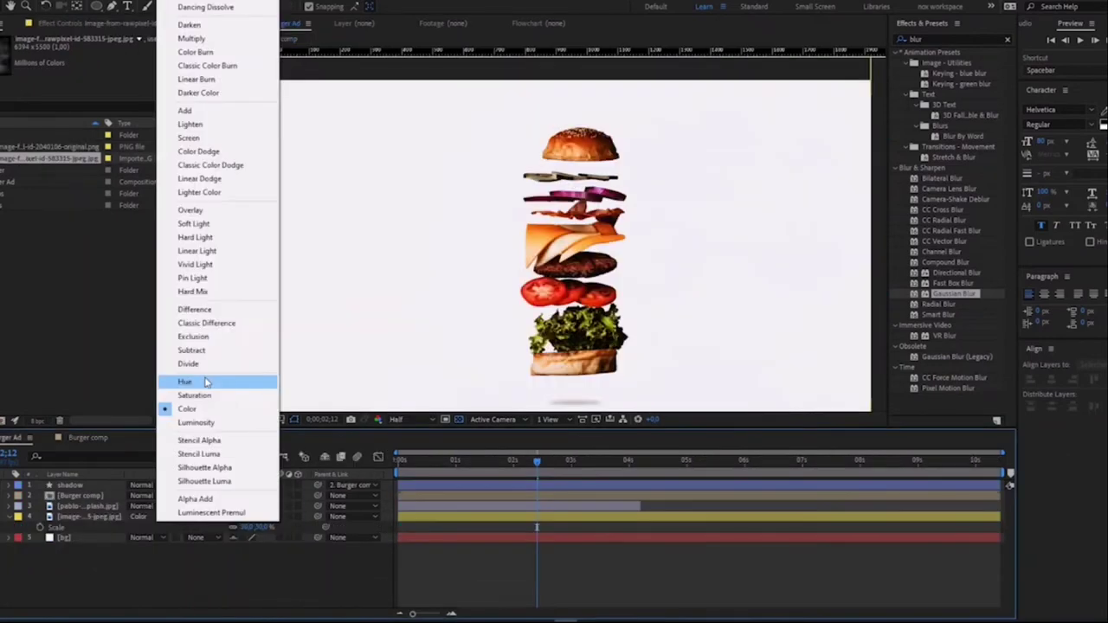
{"action": "left_click", "coordinate": [206, 381]}
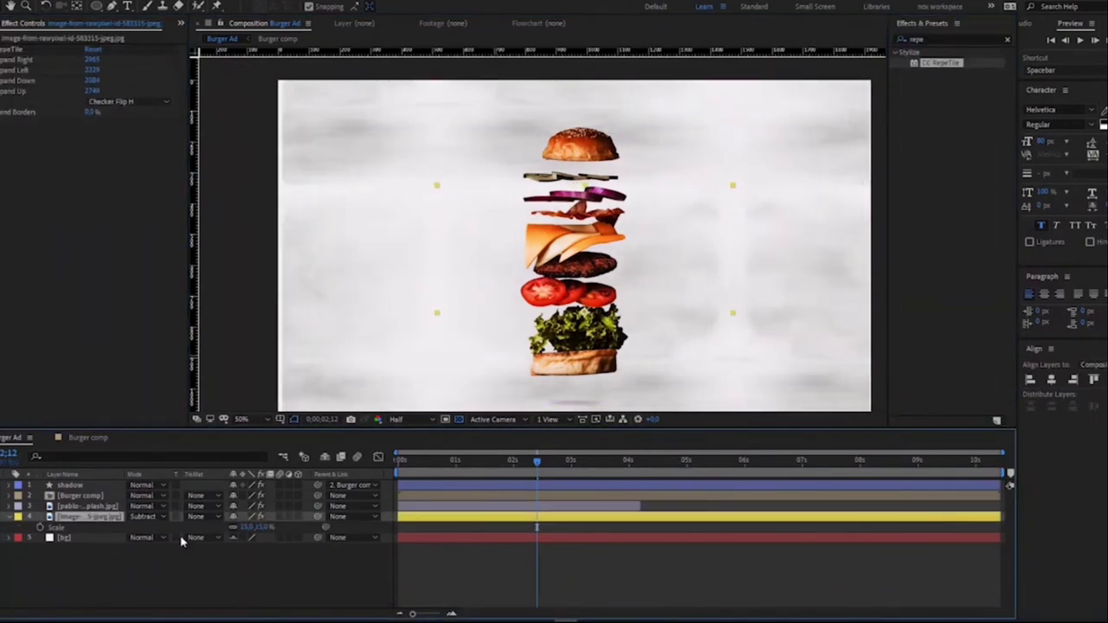
{"action": "left_click_drag", "start_coordinate": [242, 537], "coordinate": [251, 537]}
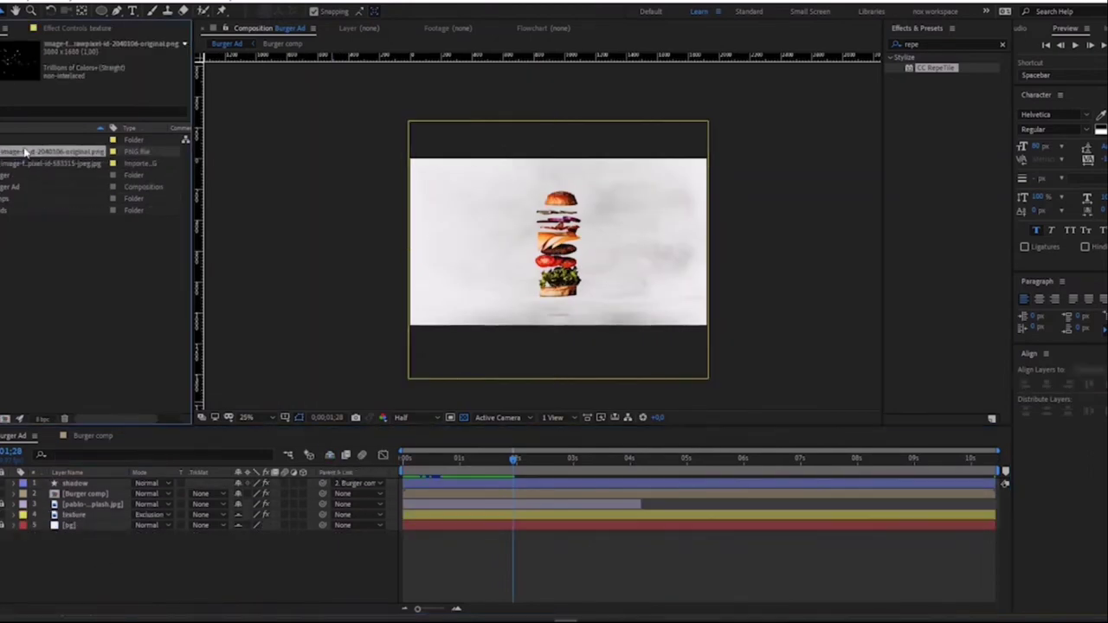
- Place the particles PNG behind the burger as l particles and r particles layers, and desaturate both to -100 with Hue/Saturation
{"action": "left_click_drag", "start_coordinate": [52, 150], "coordinate": [642, 256]}
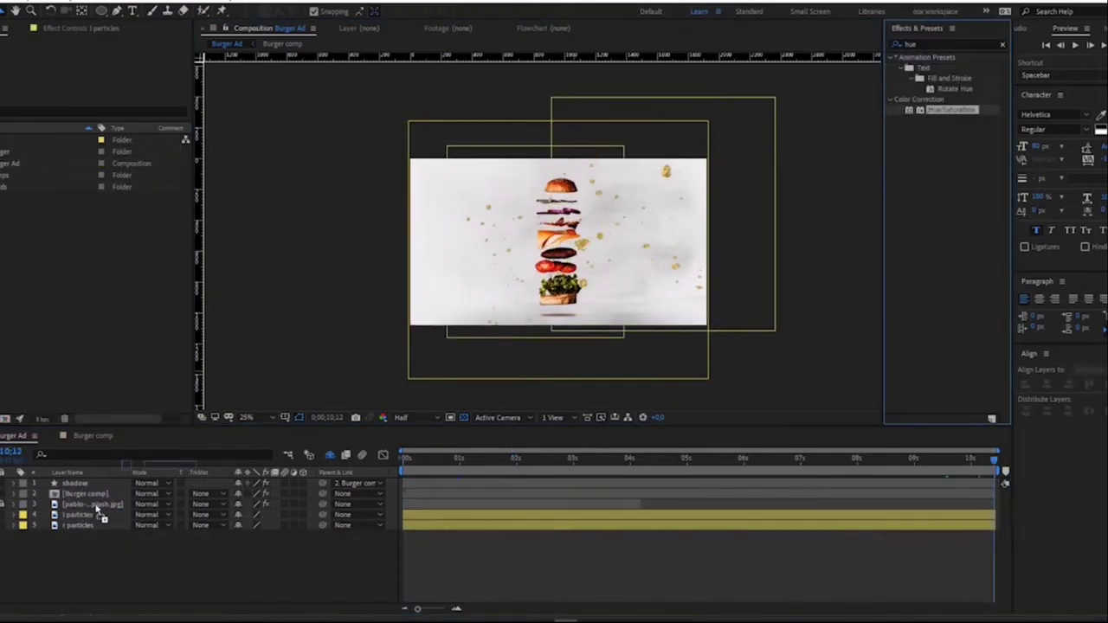
{"action": "left_click_drag", "start_coordinate": [98, 511], "coordinate": [110, 493]}
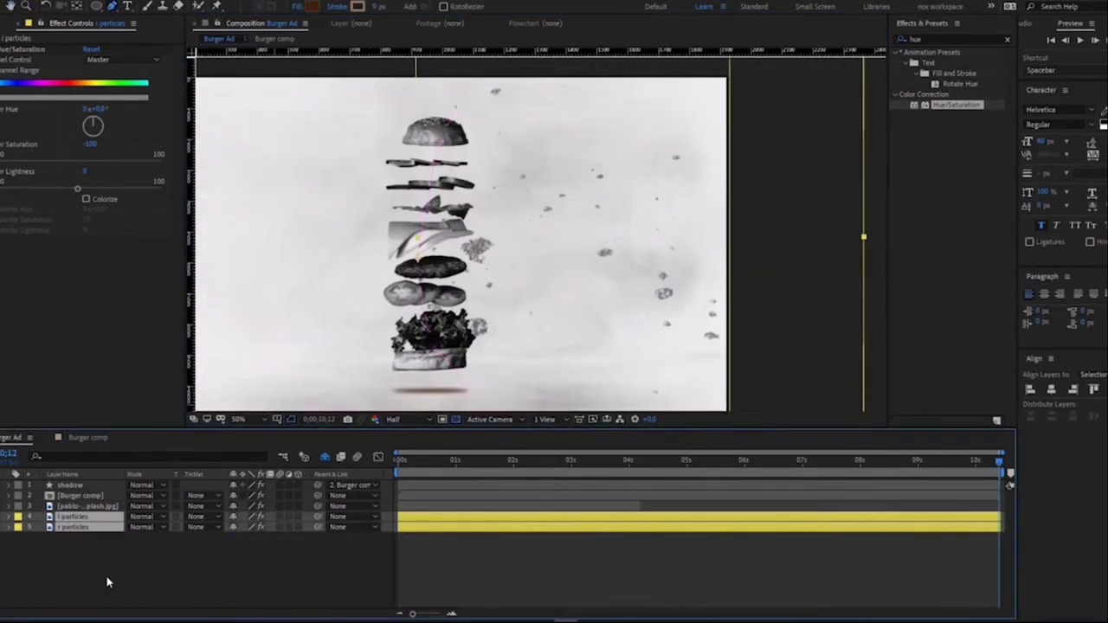
{"action": "key", "text": "s"}
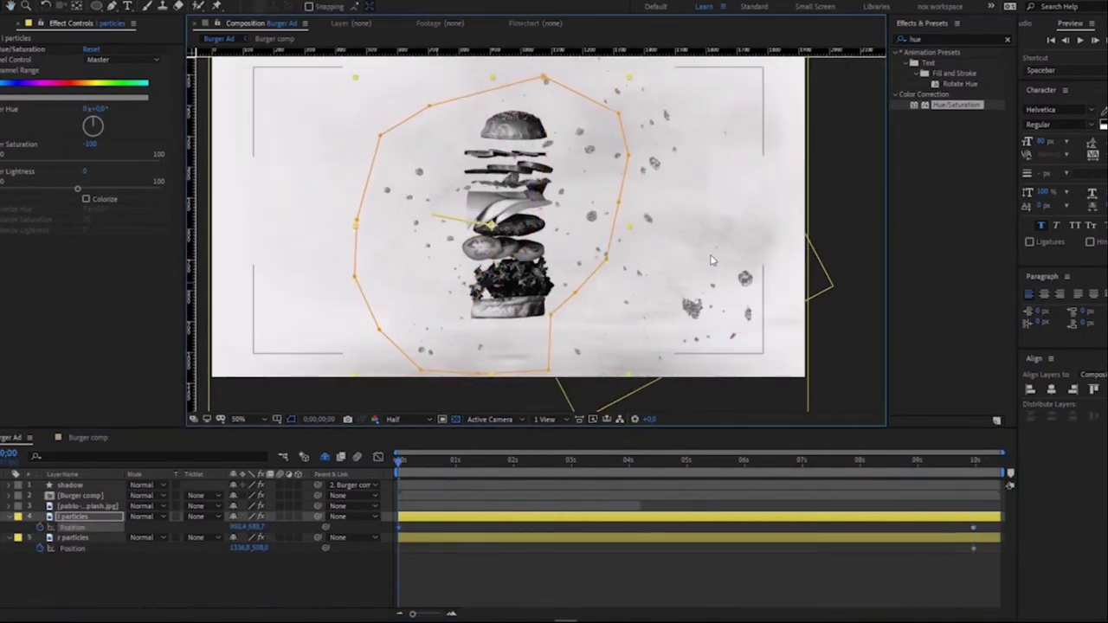
- Keyframe the Position of both particle layers so they spread outward from the burger, offset the keyframes slightly, and preview
{"action": "left_click", "coordinate": [729, 280]}
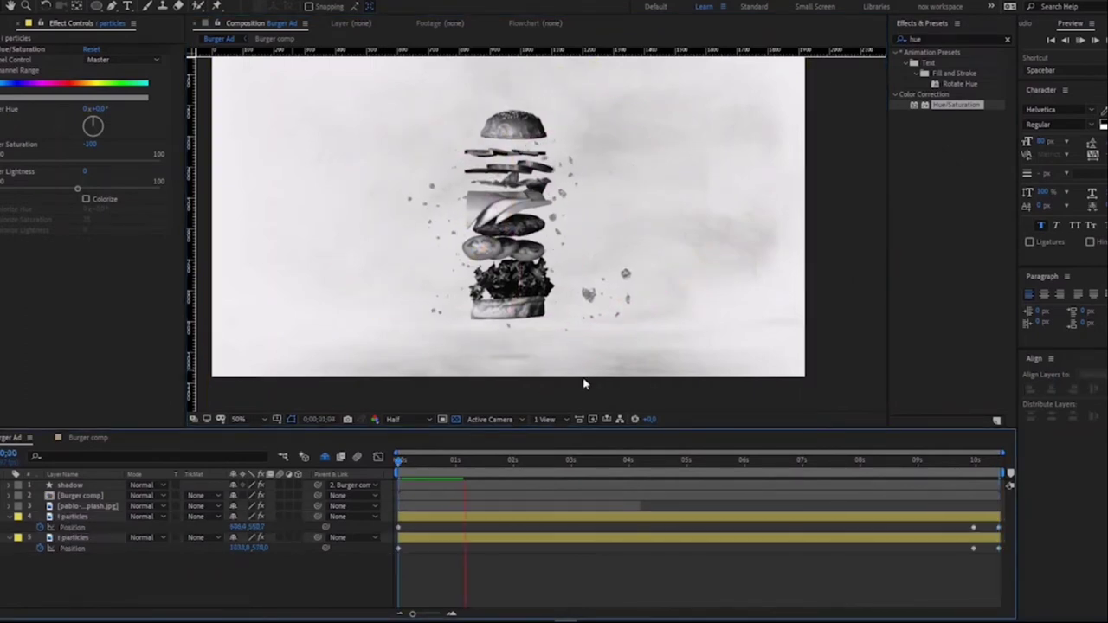
{"action": "left_click", "coordinate": [415, 540]}
{"action": "key", "text": "space"}
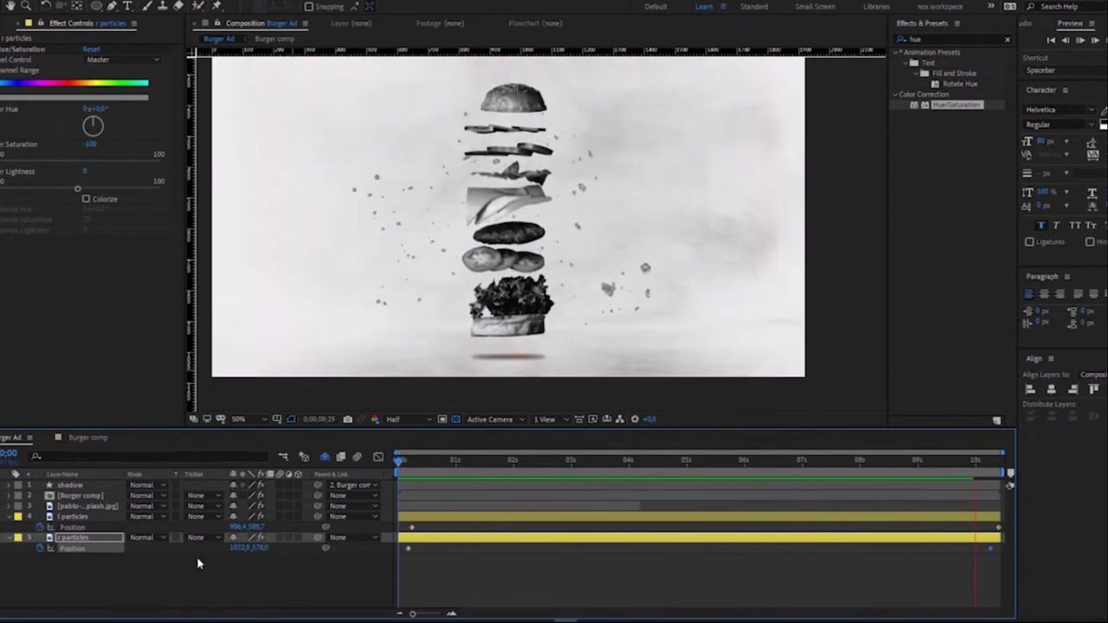
- Move the first Position keyframes of both particle layers to the start of the timeline, and preview the motion
{"action": "left_click", "coordinate": [412, 530]}
{"action": "key", "text": "space"}
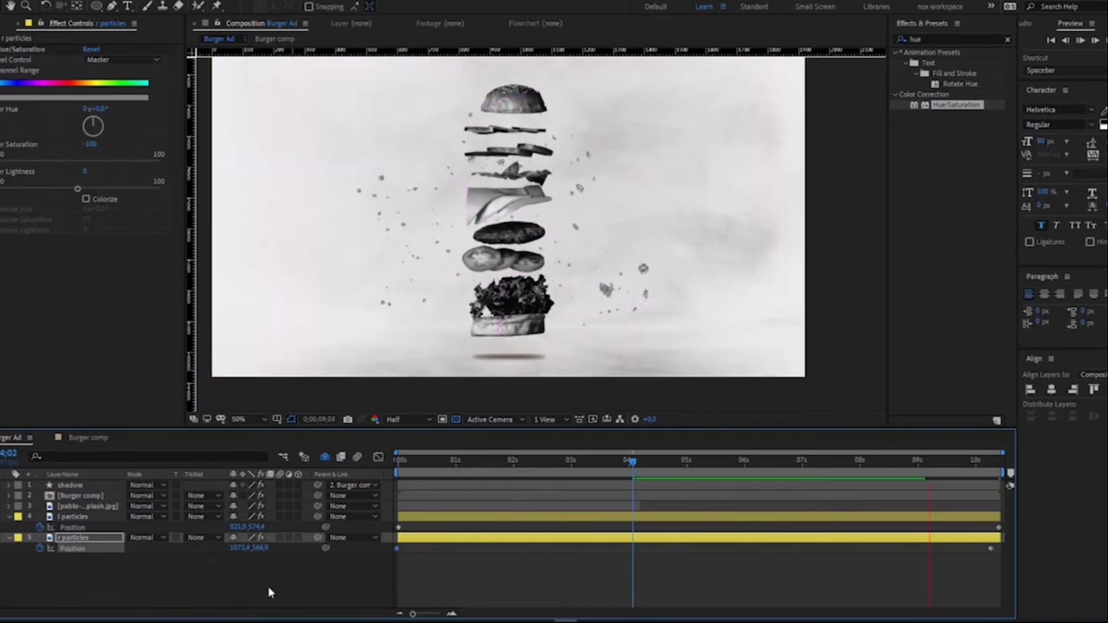
{"action": "left_click", "coordinate": [267, 585]}
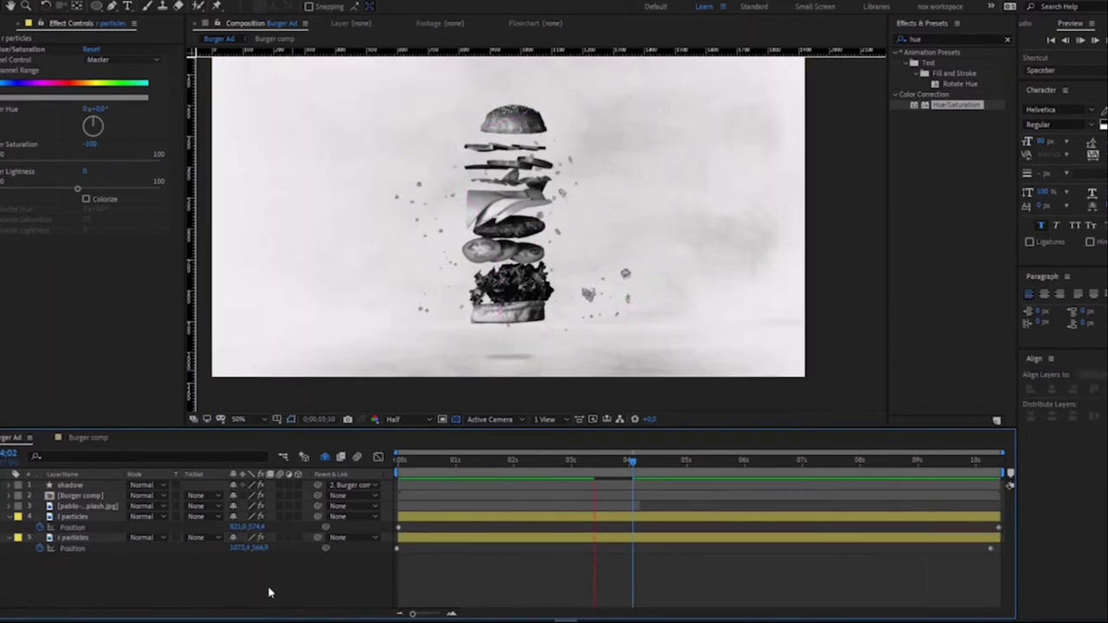
- Draw a shape covering the frame's left side up to the burger, and use it as the alpha matte of the l particles layer
{"action": "left_click_drag", "start_coordinate": [529, 459], "coordinate": [598, 456]}
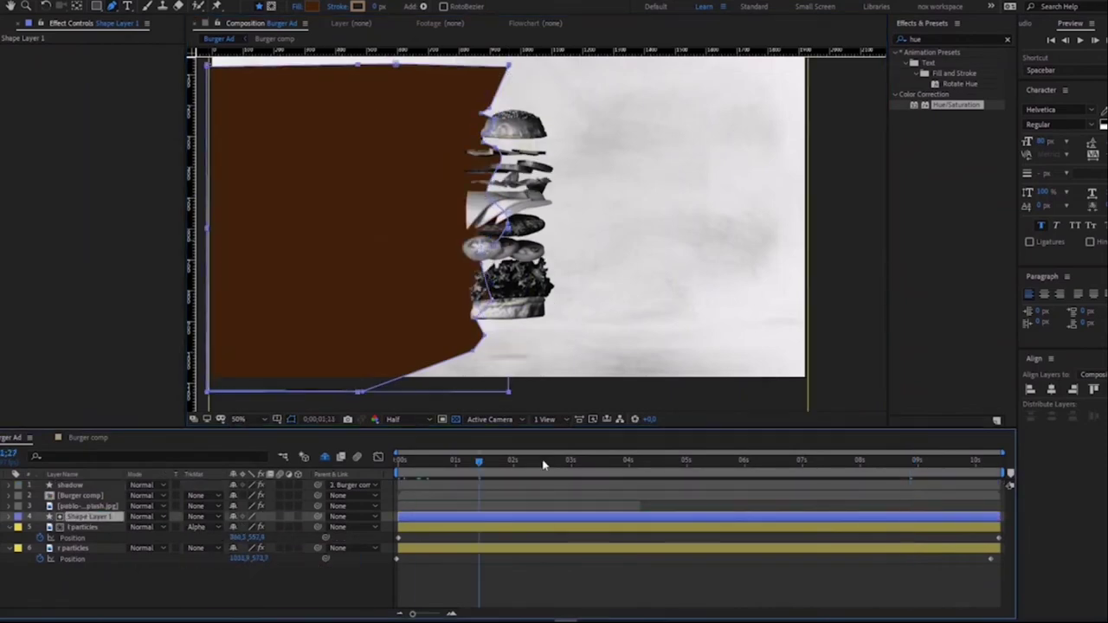
{"action": "left_click", "coordinate": [204, 527]}
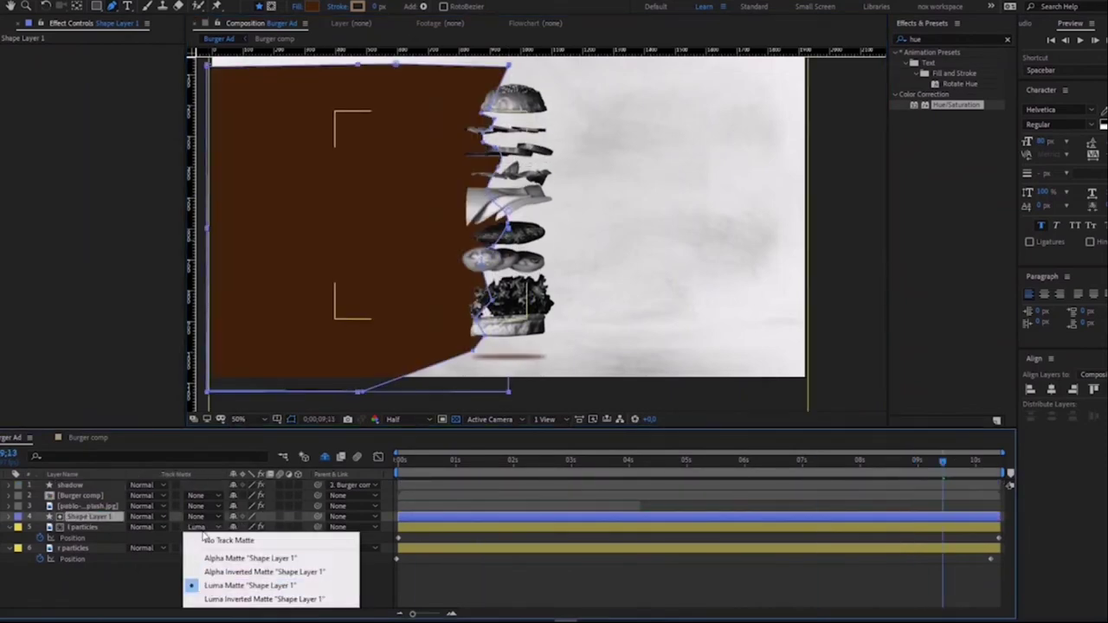
{"action": "left_click", "coordinate": [235, 556]}
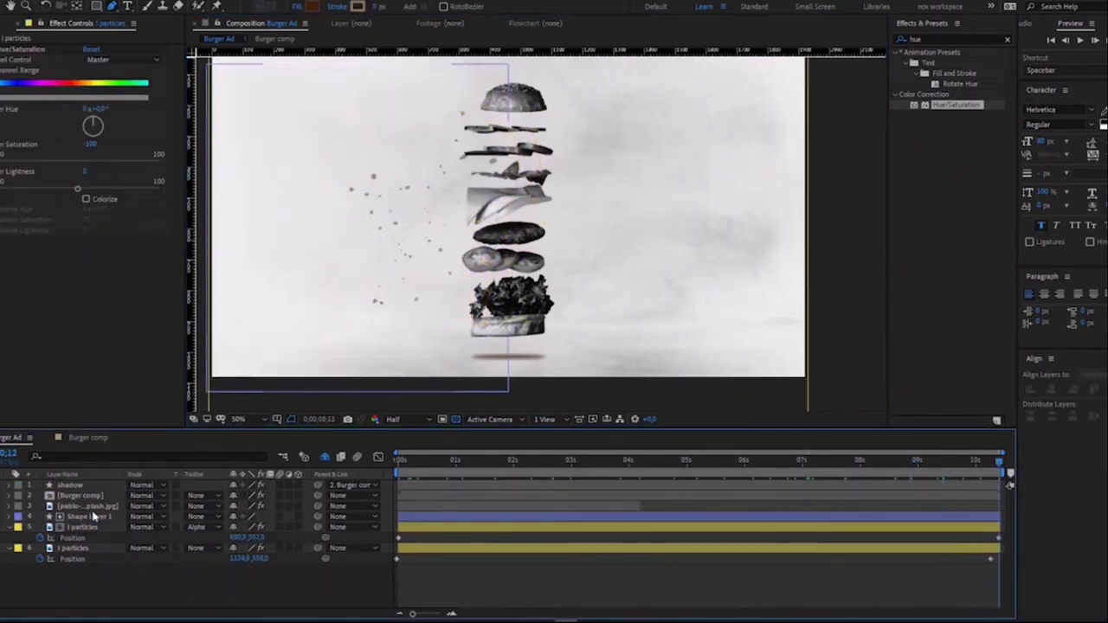
- Rename the matte shape layer as track matte l
{"action": "left_click", "coordinate": [93, 517]}
{"action": "key", "text": "Return"}
{"action": "type", "text": "track matte"}
{"action": "key", "text": "Return"}
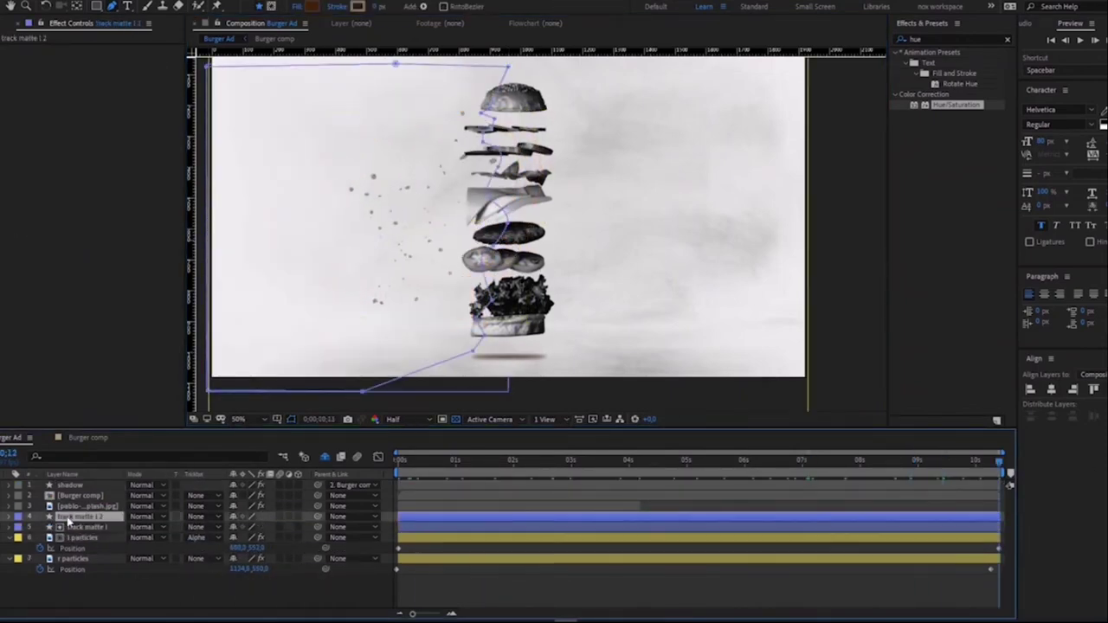
- Duplicate the matte layer, cover the frame's right side with the copy, and use it as the alpha matte of r particles
{"action": "key", "text": "ctrl+d"}
{"action": "right_click", "coordinate": [82, 537]}
{"action": "mouse_move", "coordinate": [113, 238]}
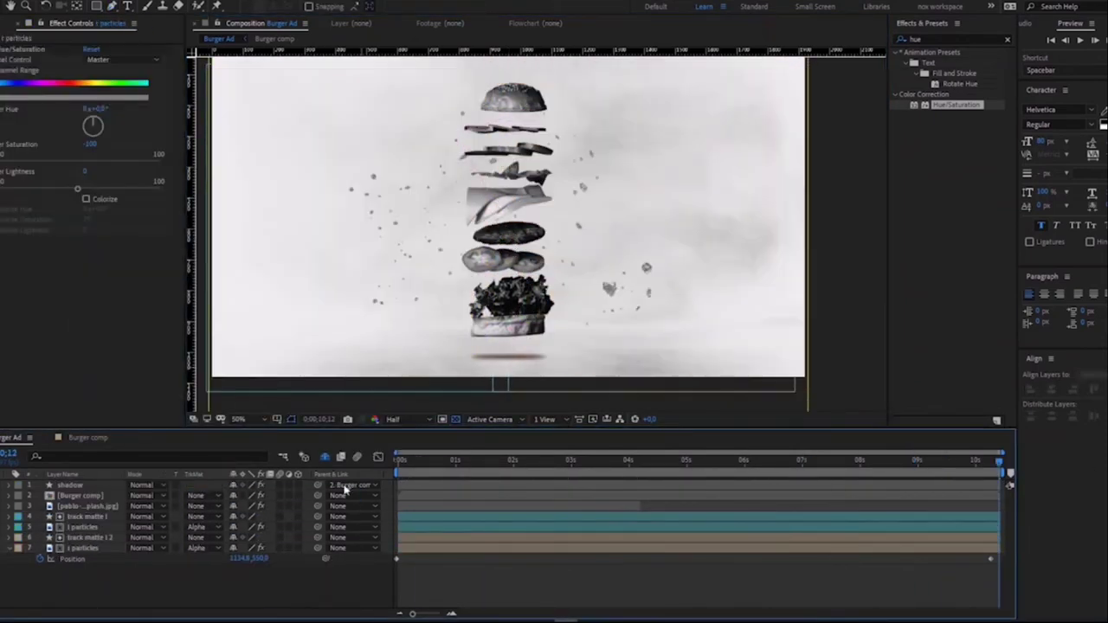
{"action": "right_click", "coordinate": [995, 559]}
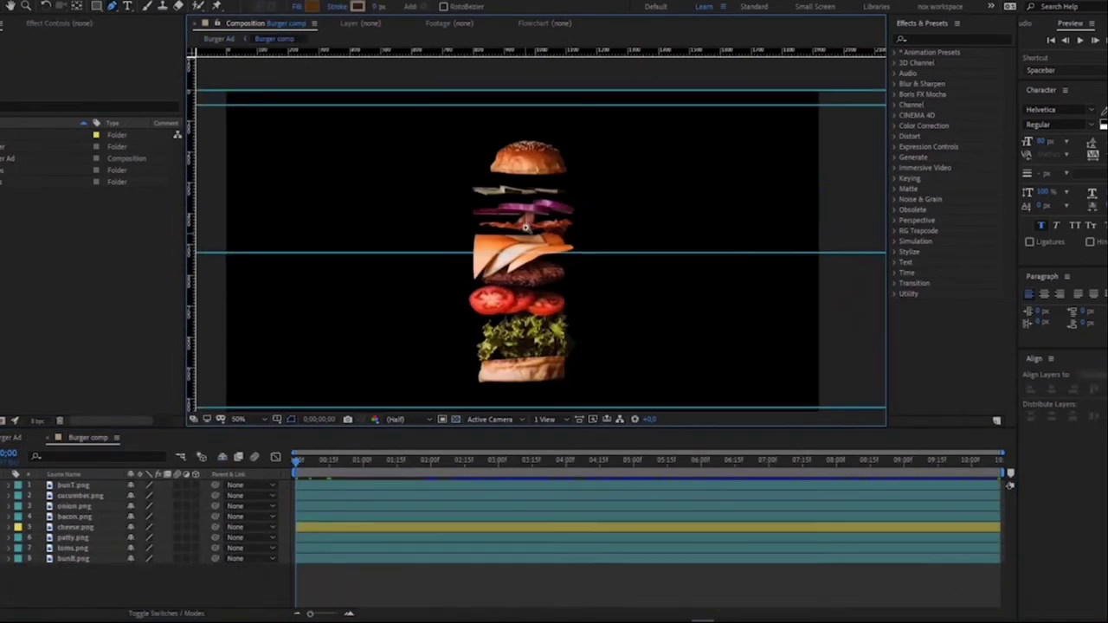
- In the Burger comp, give the cucumber, onion, bacon, cheese, patty and toms layers the yellow label
{"action": "scroll", "coordinate": [525, 227], "scroll_direction": "up", "scroll_amount": 4}
{"action": "left_click", "coordinate": [519, 221]}
{"action": "left_click", "coordinate": [519, 355], "text": "shift"}
{"action": "left_click", "coordinate": [594, 270], "text": "shift"}
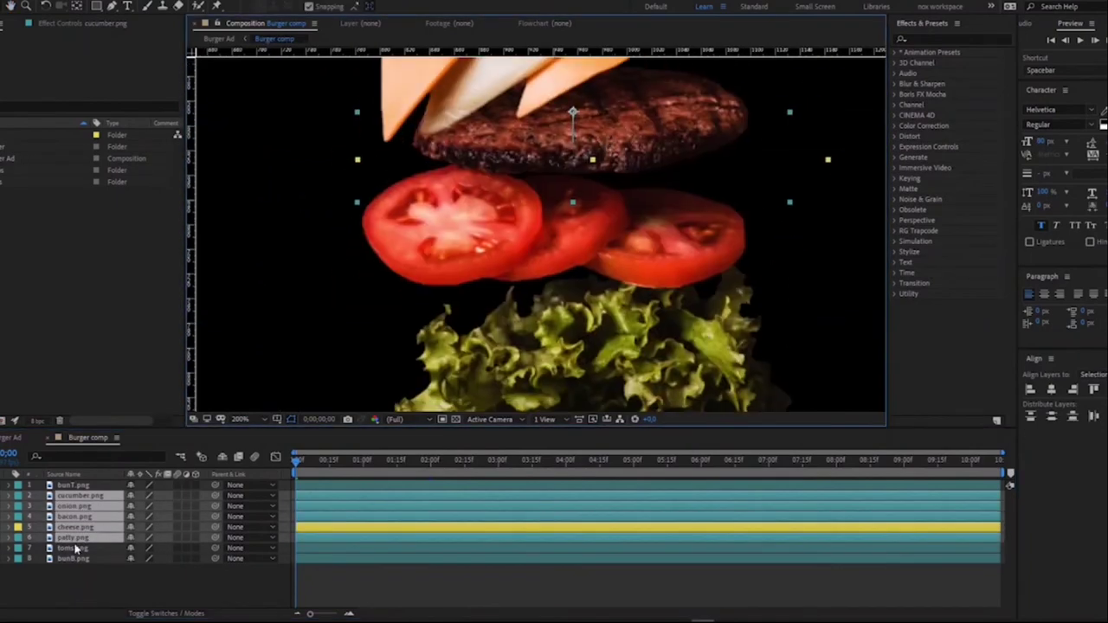
{"action": "left_click", "coordinate": [17, 516]}
{"action": "left_click", "coordinate": [52, 356]}
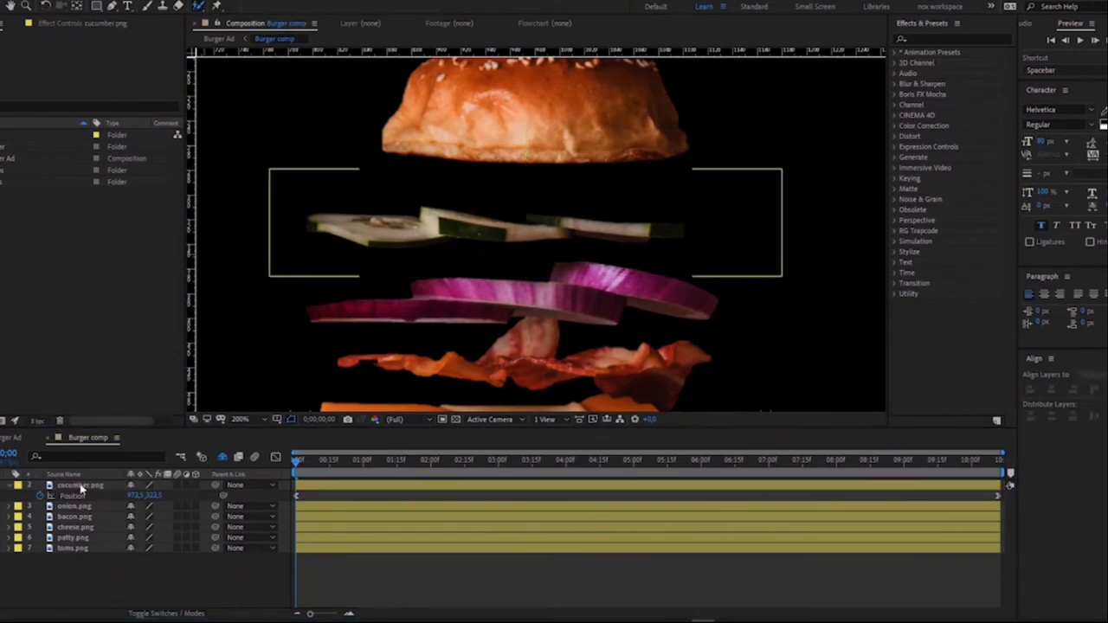
- Place three Puppet pins across the cucumber layer and rename them left, mid and right
{"action": "left_click", "coordinate": [198, 6]}
{"action": "left_click", "coordinate": [396, 225]}
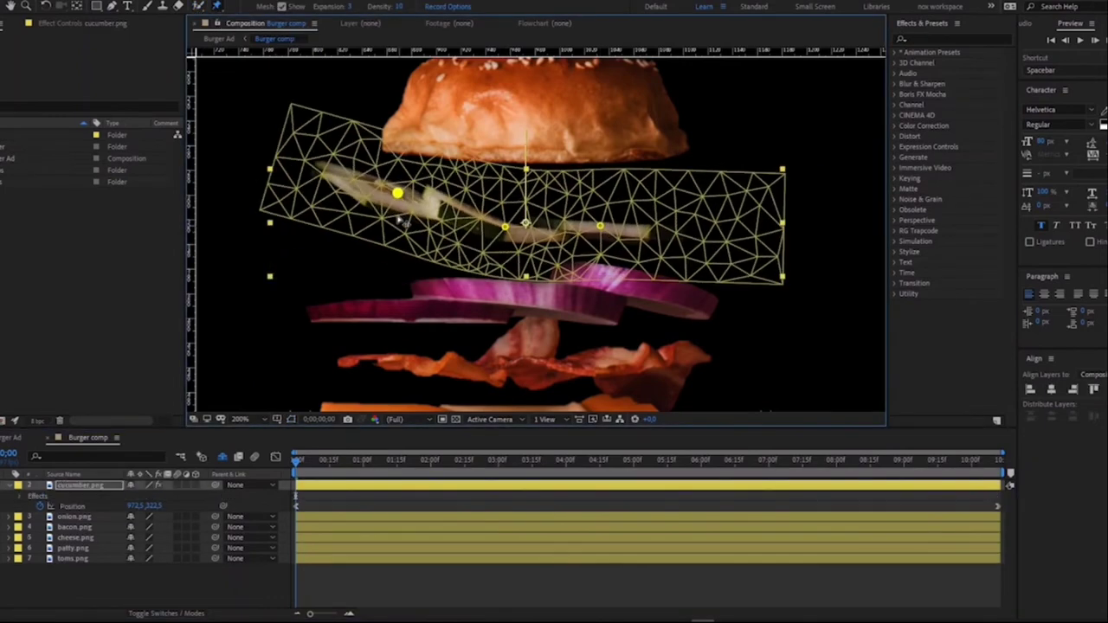
{"action": "left_click", "coordinate": [600, 225]}
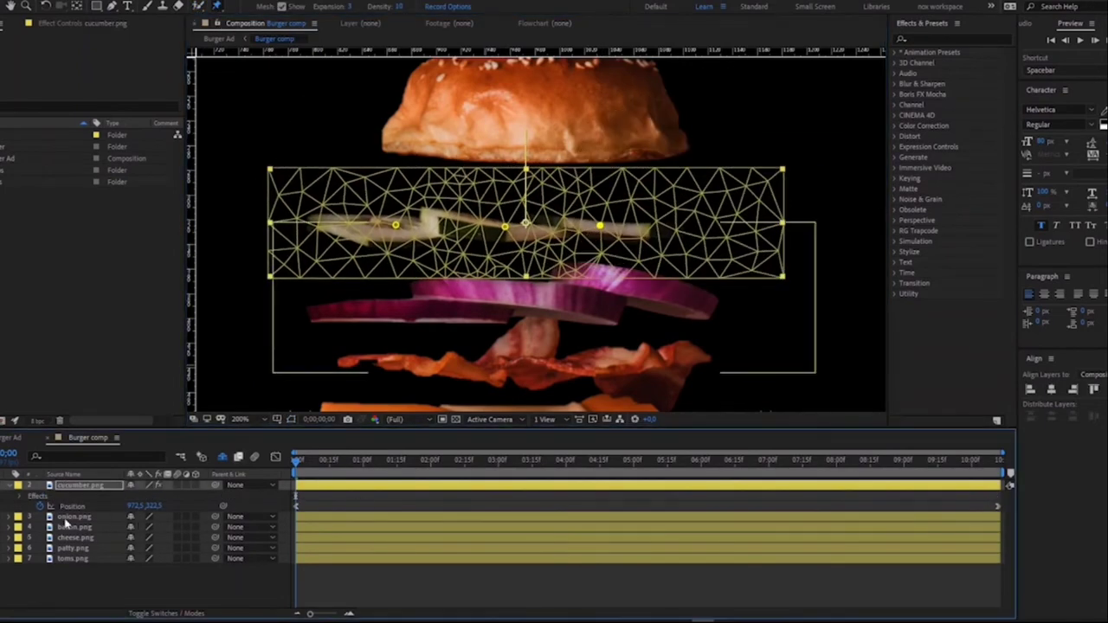
{"action": "key", "text": "u"}
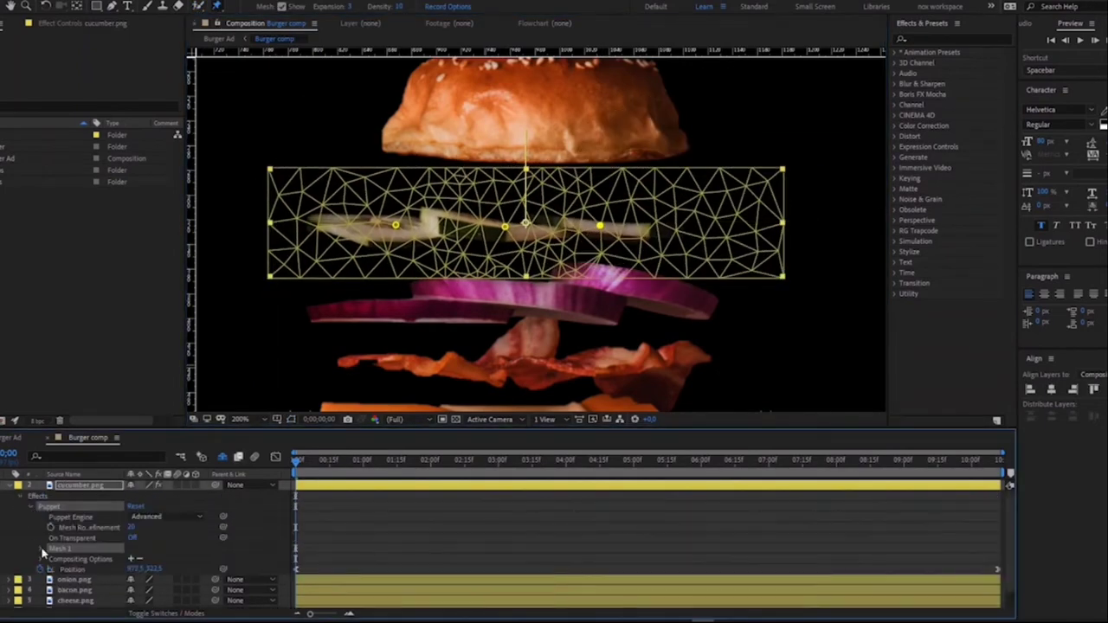
{"action": "key", "text": "Return"}
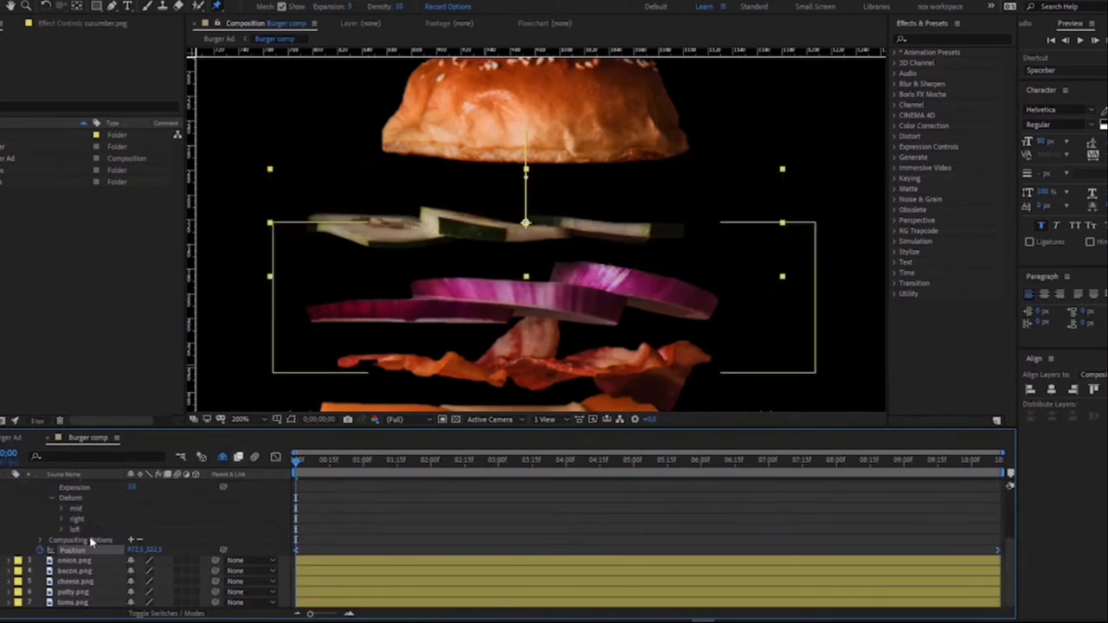
{"action": "key", "text": "u"}
- Keyframe a shift of the cucumber's middle pin at 0:00:05:29 and set the composition preview resolution to Third
{"action": "left_click", "coordinate": [697, 459]}
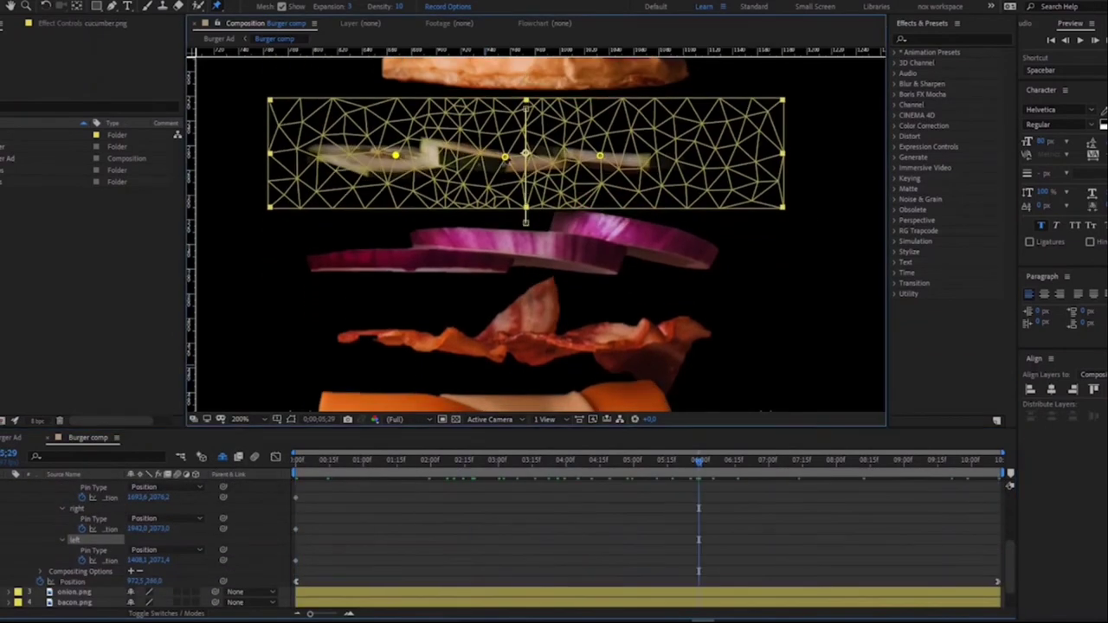
{"action": "left_click_drag", "start_coordinate": [599, 130], "coordinate": [607, 124]}
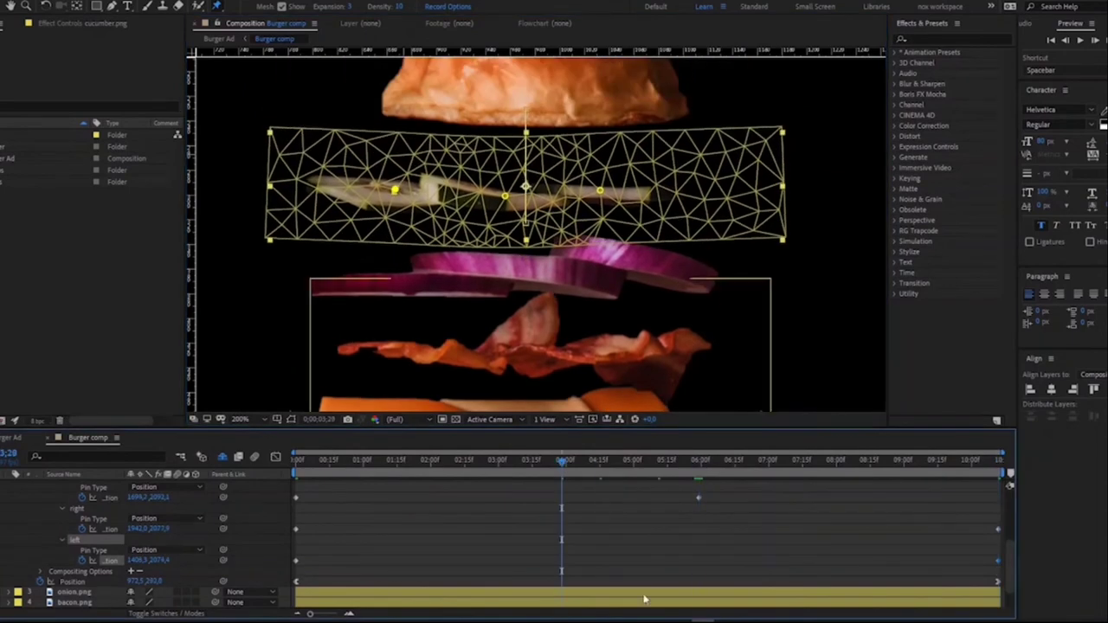
{"action": "left_click", "coordinate": [394, 419]}
{"action": "left_click", "coordinate": [400, 474]}
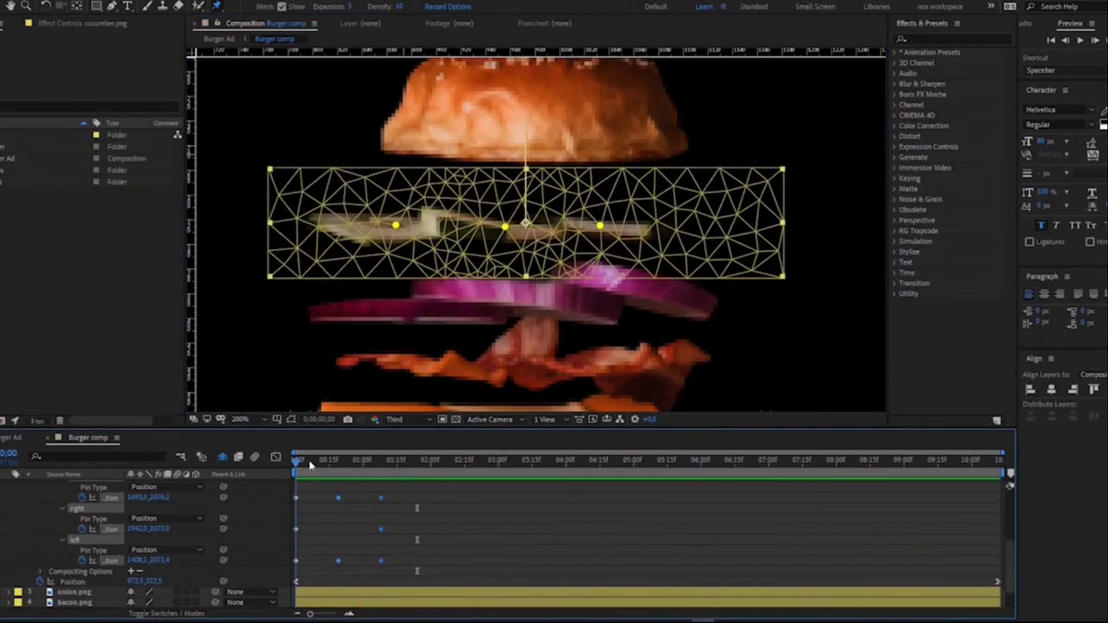
- Start the cucumber's pin animation with the outer pins lowered, and raise its middle pin at 0:00:02:03
{"action": "left_click_drag", "start_coordinate": [296, 460], "coordinate": [389, 453]}
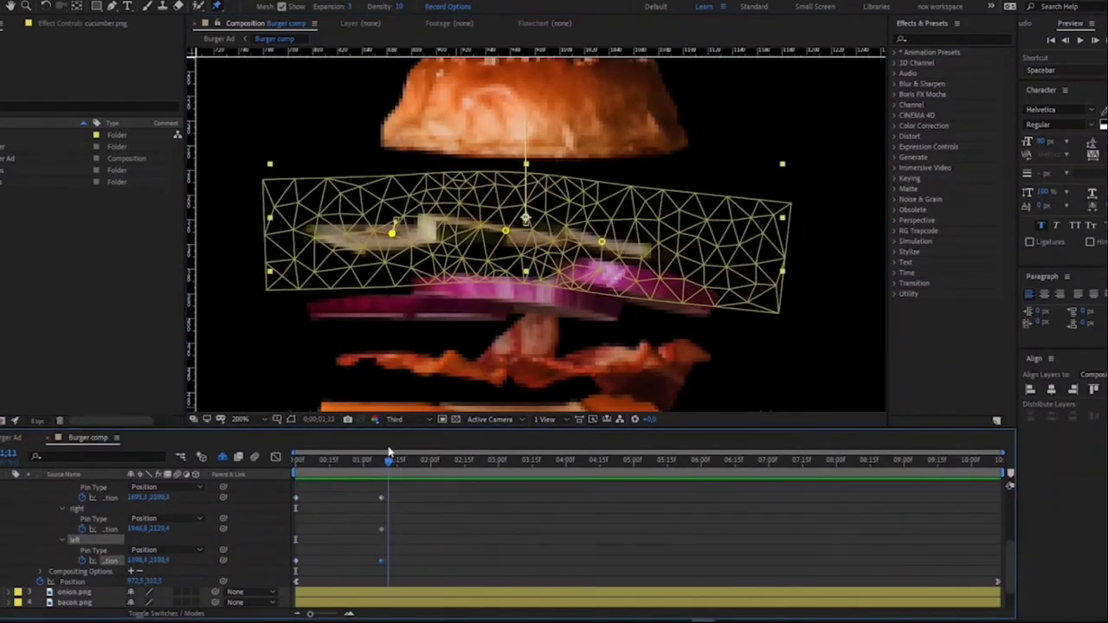
{"action": "left_click_drag", "start_coordinate": [290, 564], "coordinate": [293, 563]}
{"action": "left_click", "coordinate": [439, 460]}
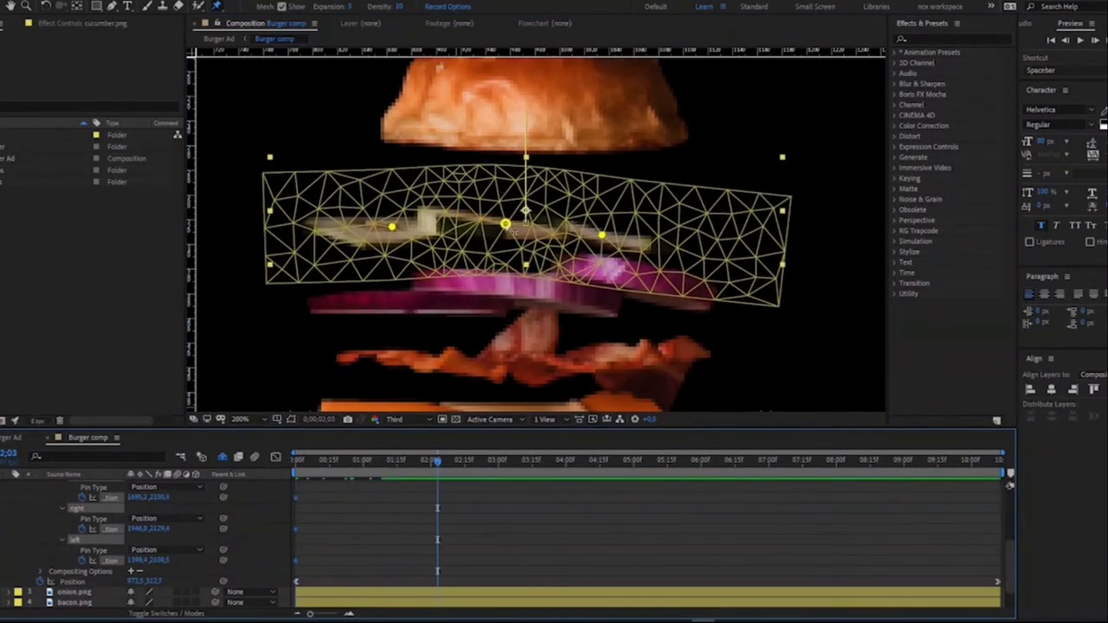
{"action": "left_click_drag", "start_coordinate": [505, 235], "coordinate": [506, 210]}
{"action": "key", "text": "space"}
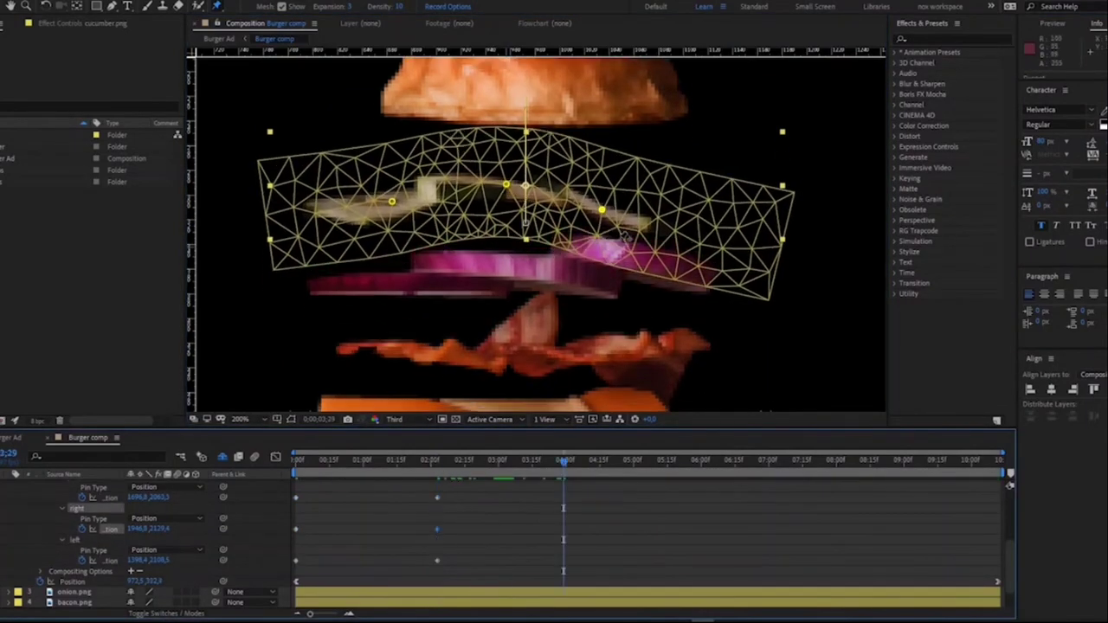
- Retime the cucumber's second pin keyframes so the three pins bend at staggered moments within the first three seconds
{"action": "left_click_drag", "start_coordinate": [419, 497], "coordinate": [564, 563]}
{"action": "left_click_drag", "start_coordinate": [437, 563], "coordinate": [370, 561]}
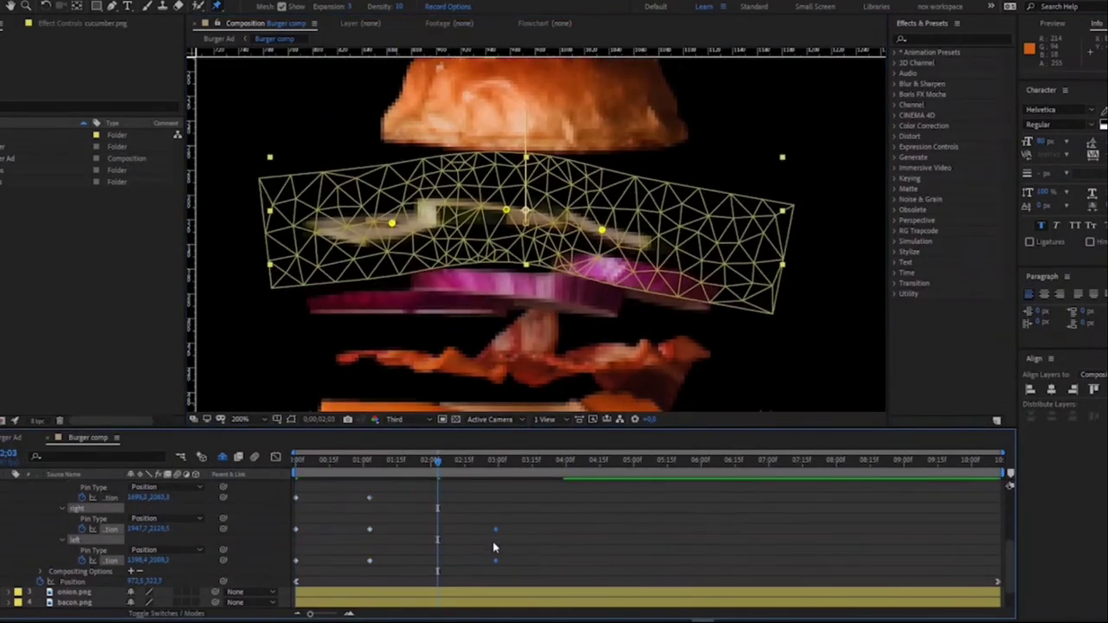
{"action": "key", "text": "space"}
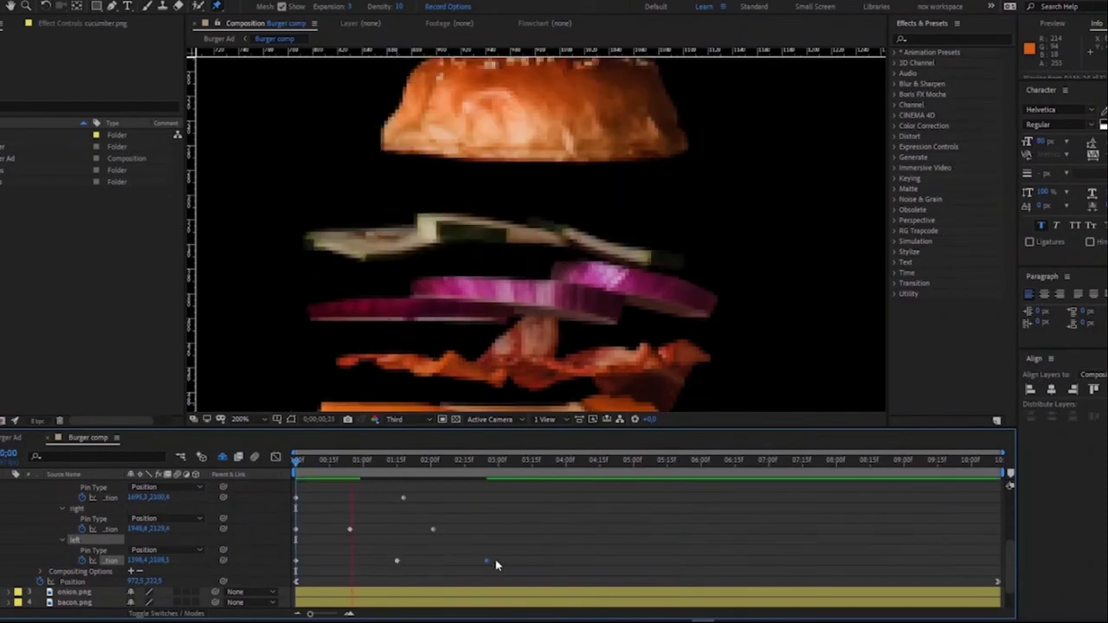
{"action": "key", "text": "space"}
- Ease the cucumber's pin keyframes, preview the bending motion and collapse the layer's properties
{"action": "right_click", "coordinate": [444, 517]}
{"action": "right_click", "coordinate": [370, 554]}
{"action": "key", "text": "Escape"}
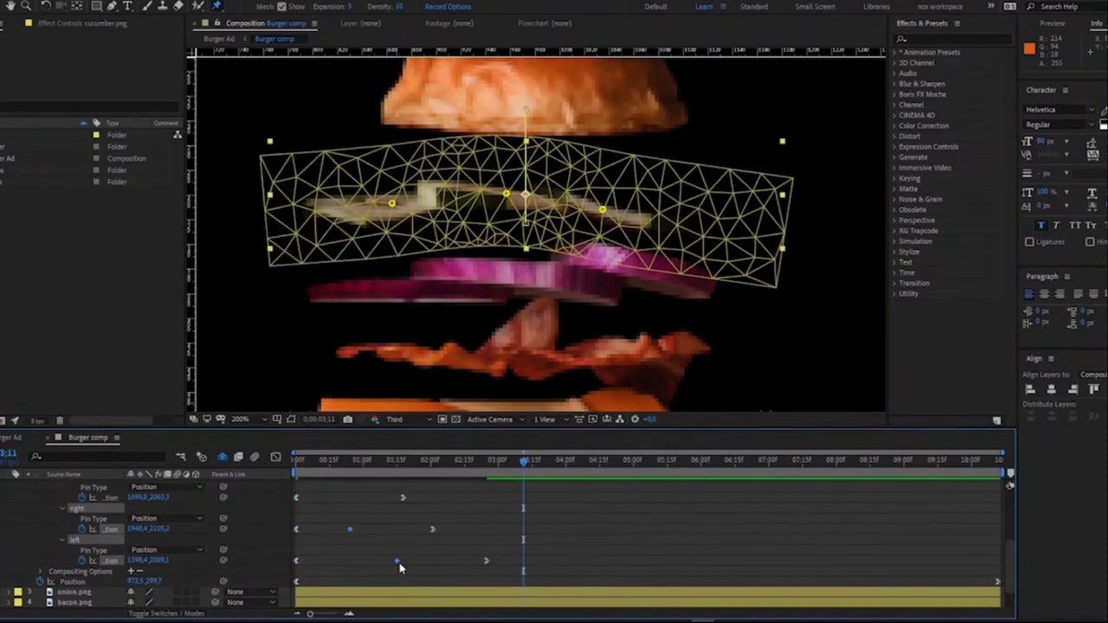
{"action": "key", "text": "space"}
{"action": "key", "text": "u"}
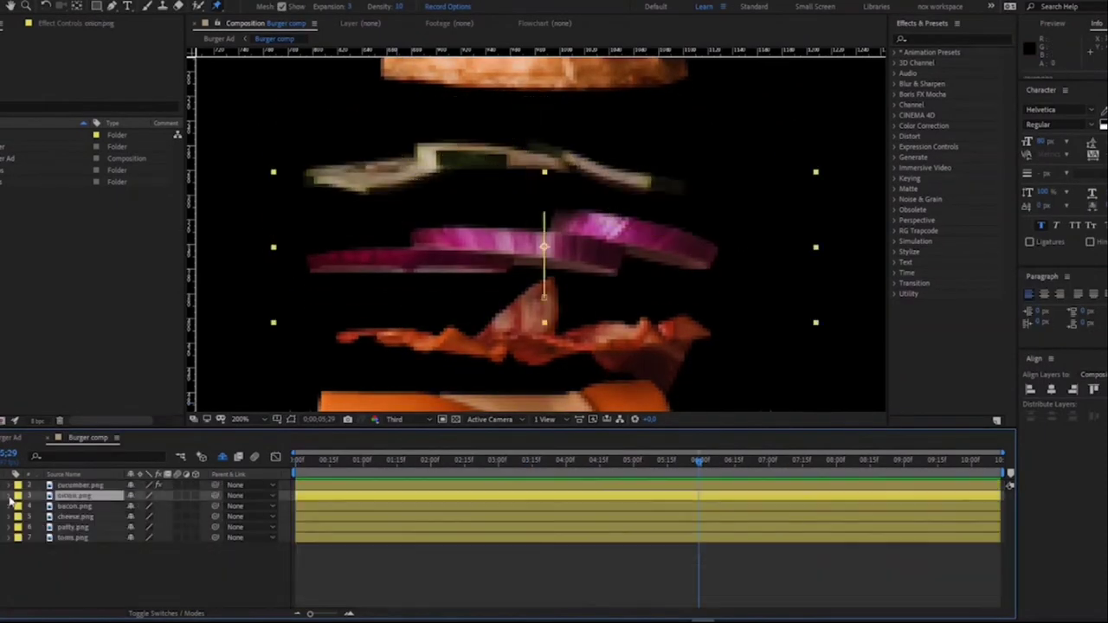
- Place three Puppet pins along the onion layer and expand its puppet mesh down to the pin positions
{"action": "left_click", "coordinate": [73, 495]}
{"action": "left_click", "coordinate": [41, 495]}
{"action": "left_click", "coordinate": [21, 516], "text": "ctrl"}
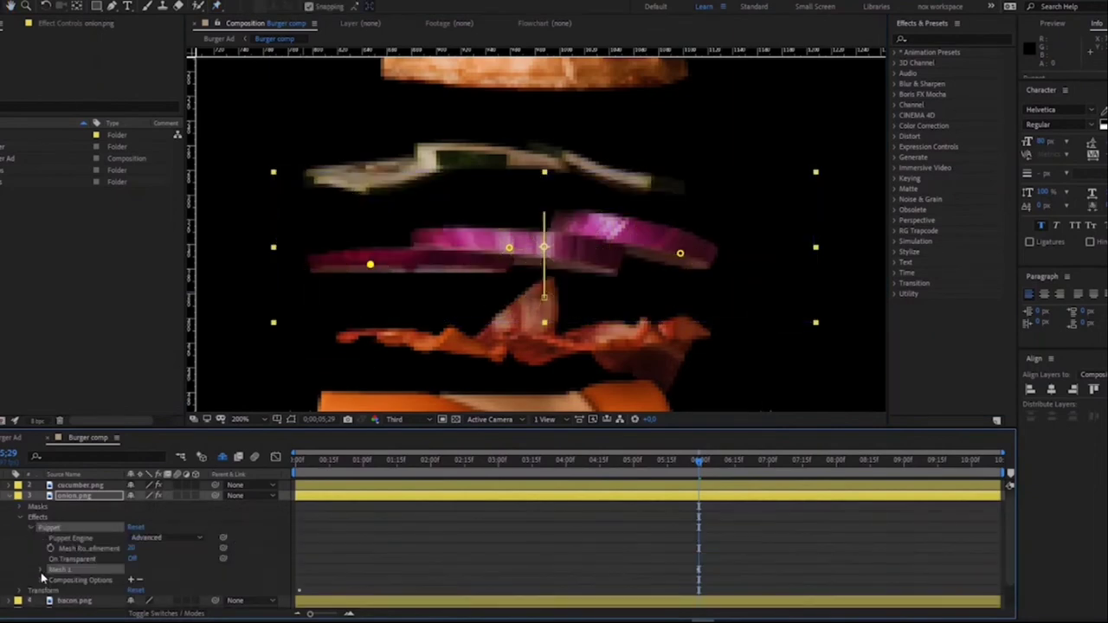
{"action": "scroll", "coordinate": [139, 554], "scroll_direction": "down", "scroll_amount": 5}
- Keyframe the onion's pins at 0:00:01:12 and pull its middle pin down at the start of the timeline
{"action": "key", "text": "Home"}
{"action": "left_click_drag", "start_coordinate": [690, 490], "coordinate": [388, 571]}
{"action": "scroll", "coordinate": [139, 554], "scroll_direction": "down", "scroll_amount": 1}
{"action": "left_click", "coordinate": [355, 461]}
{"action": "left_click_drag", "start_coordinate": [509, 300], "coordinate": [511, 318]}
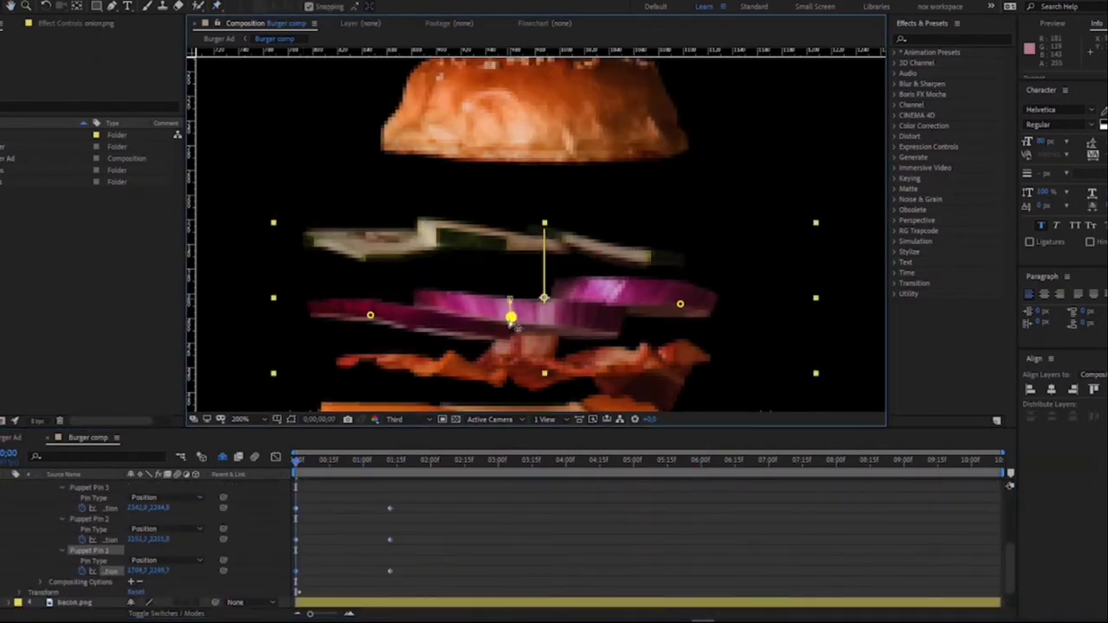
{"action": "key", "text": "k"}
{"action": "left_click_drag", "start_coordinate": [370, 506], "coordinate": [412, 573]}
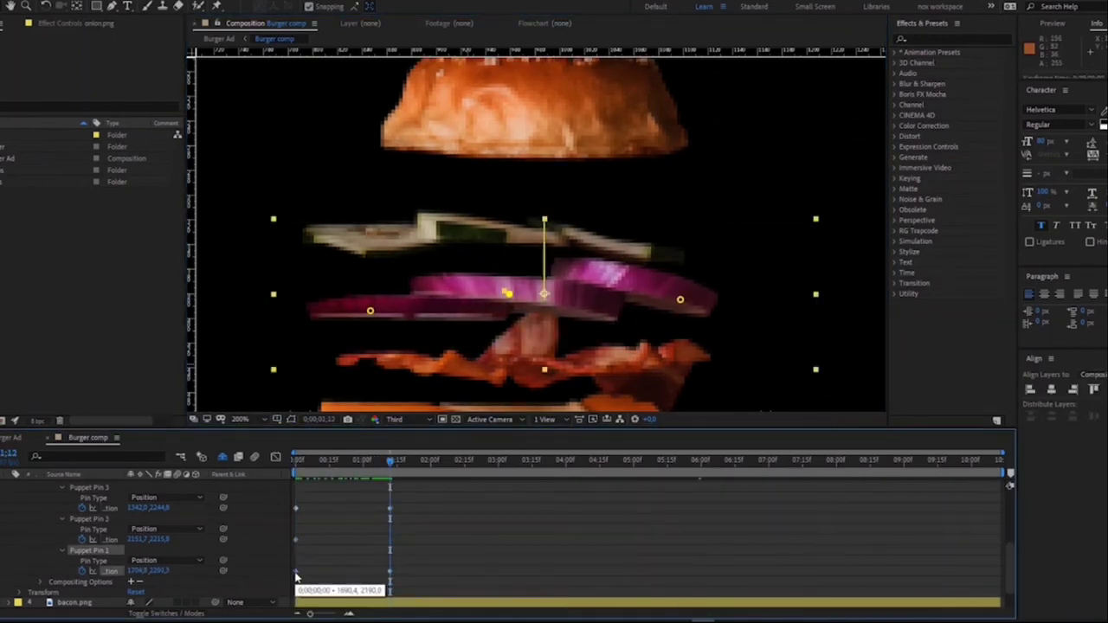
- Repeat the onion's pin poses by pasting copied keyframes at 0:00:03:04 and 0:00:04:04
{"action": "left_click", "coordinate": [391, 466]}
{"action": "left_click", "coordinate": [509, 462]}
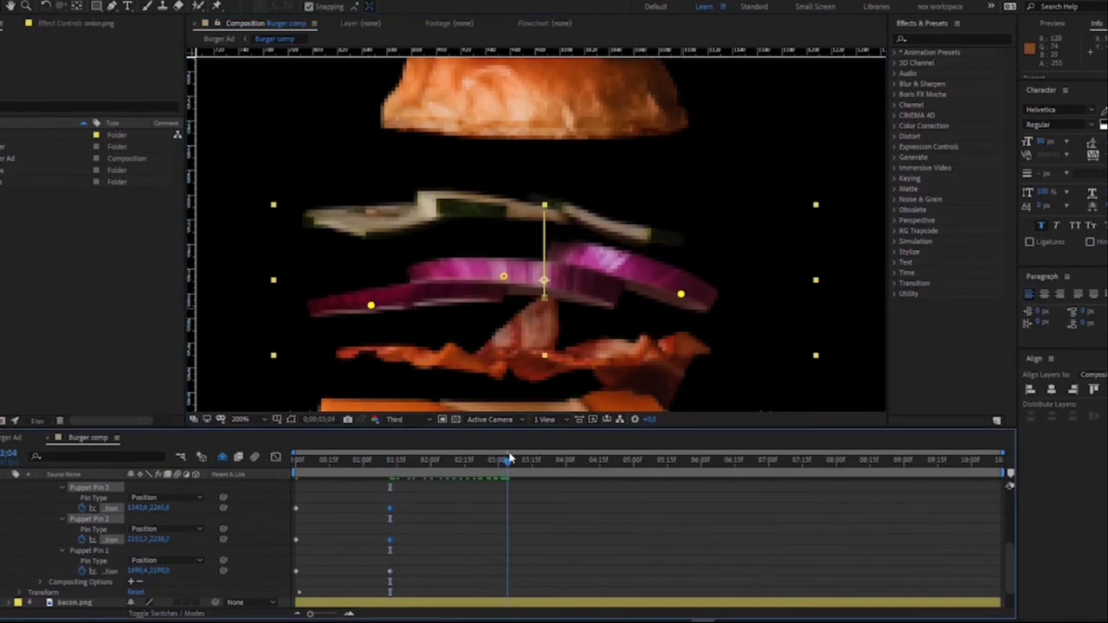
{"action": "key", "text": "ctrl+v"}
{"action": "left_click", "coordinate": [343, 466]}
{"action": "left_click_drag", "start_coordinate": [344, 462], "coordinate": [573, 461]}
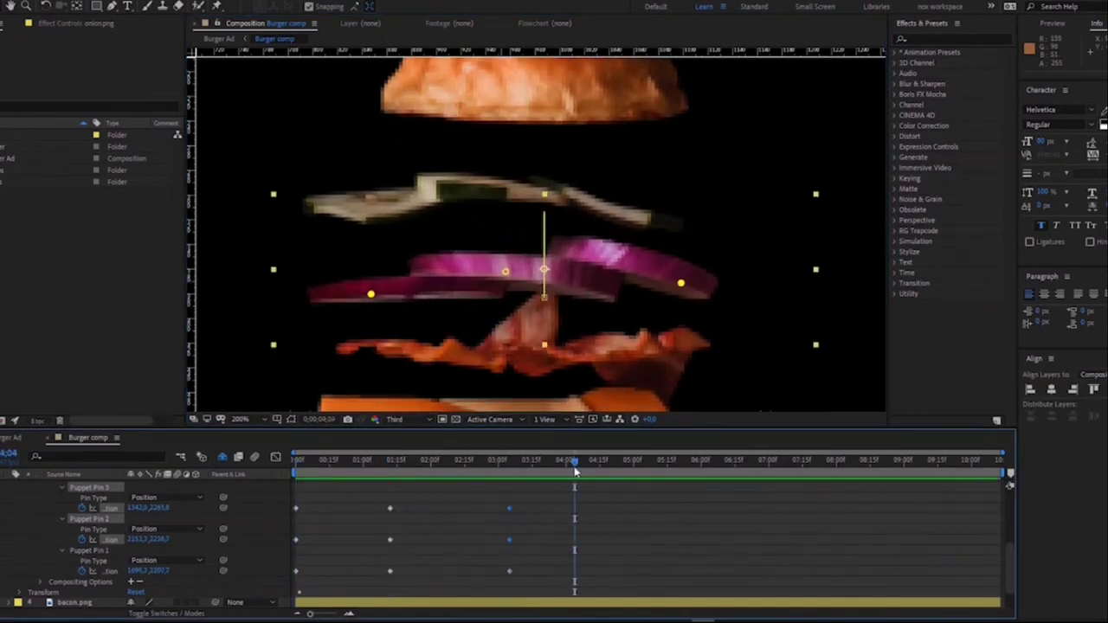
{"action": "key", "text": "ctrl+v"}
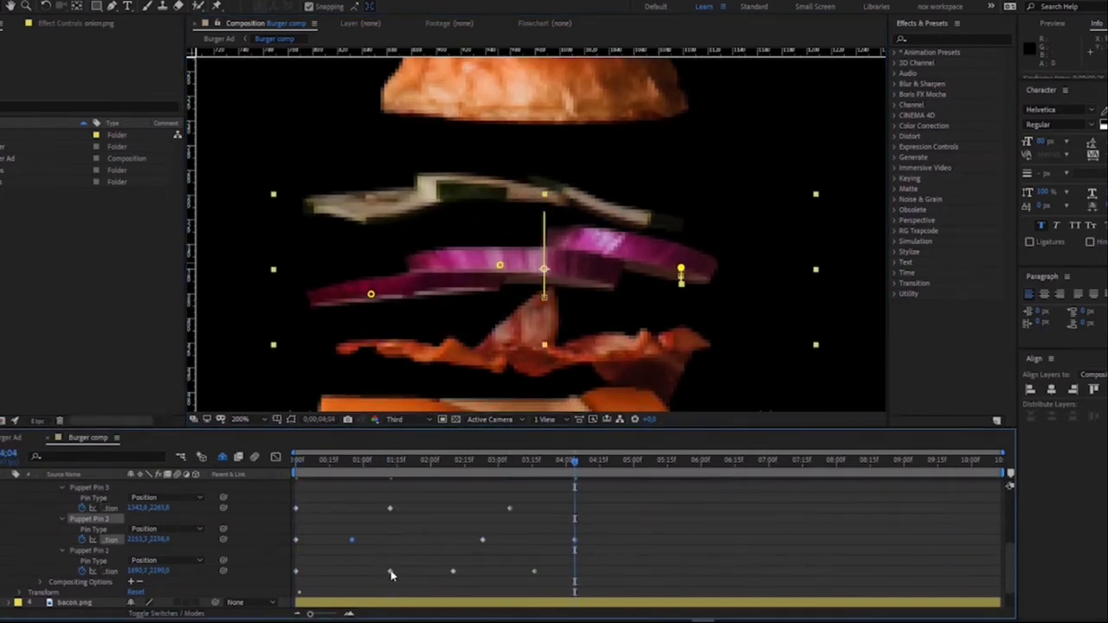
- Ease the onion's pin keyframes, stagger them across the full timeline and preview the motion
{"action": "left_click_drag", "start_coordinate": [431, 511], "coordinate": [431, 511]}
{"action": "key", "text": "space"}
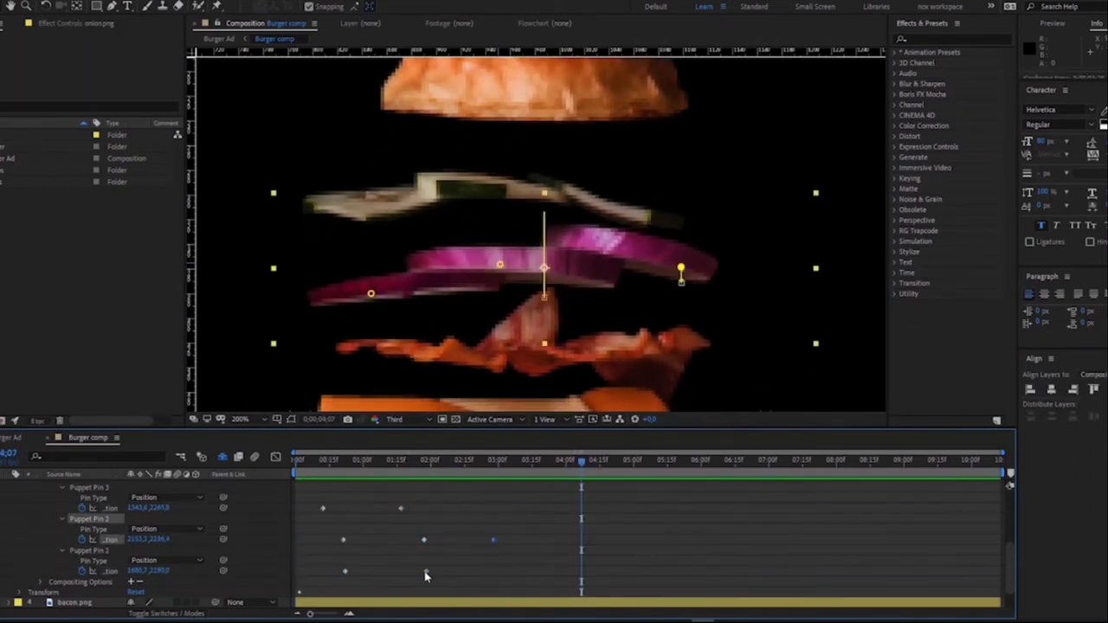
{"action": "left_click", "coordinate": [423, 540]}
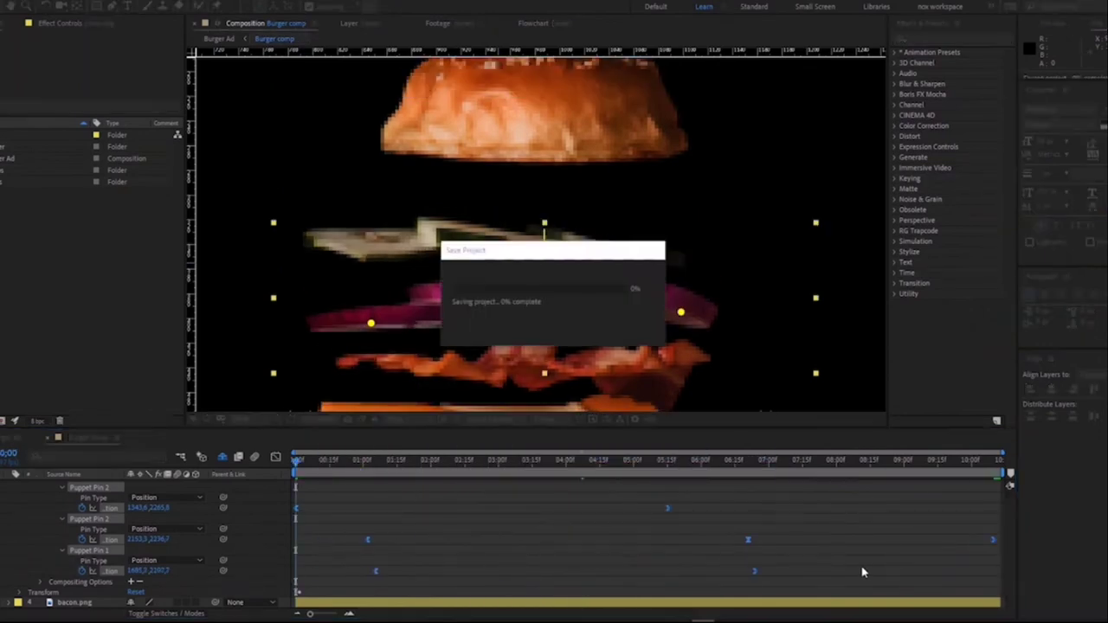
{"action": "key", "text": "space"}
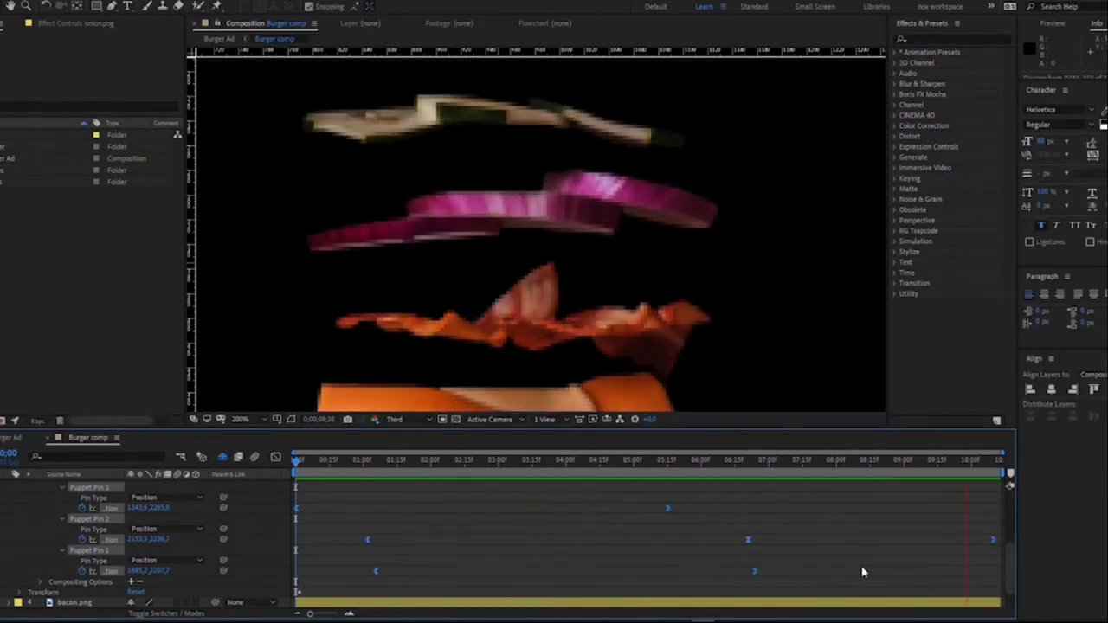
{"action": "left_click", "coordinate": [863, 572]}
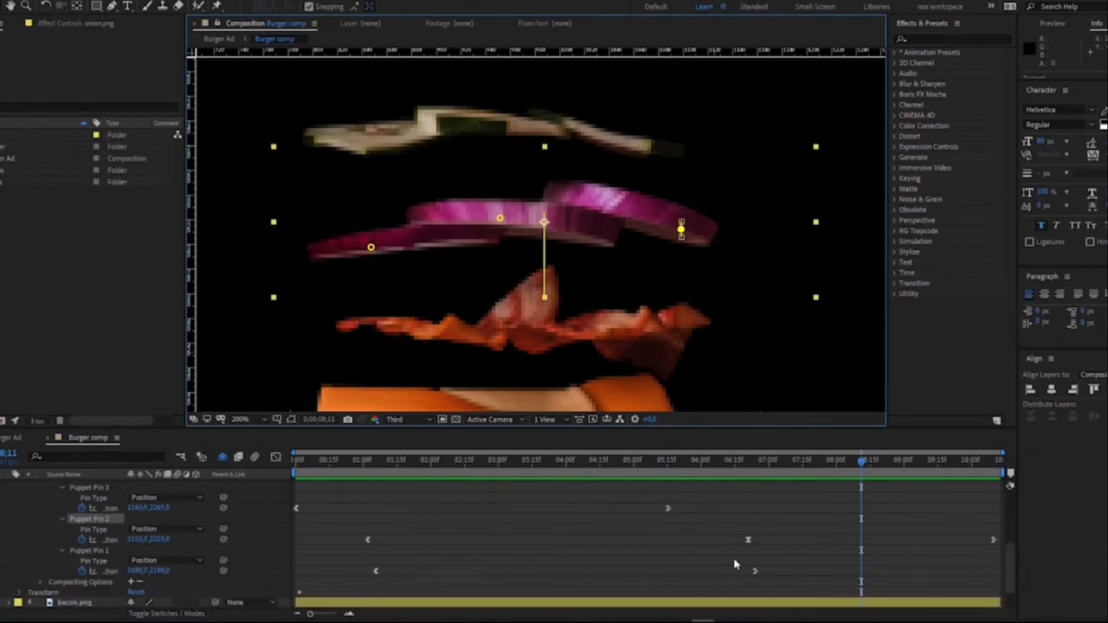
- Raise the onion's right pin at 0:00:08:11, and extend the left pin's animation with an additional eased keyframe
{"action": "left_click_drag", "start_coordinate": [681, 230], "coordinate": [680, 197]}
{"action": "key", "text": "space"}
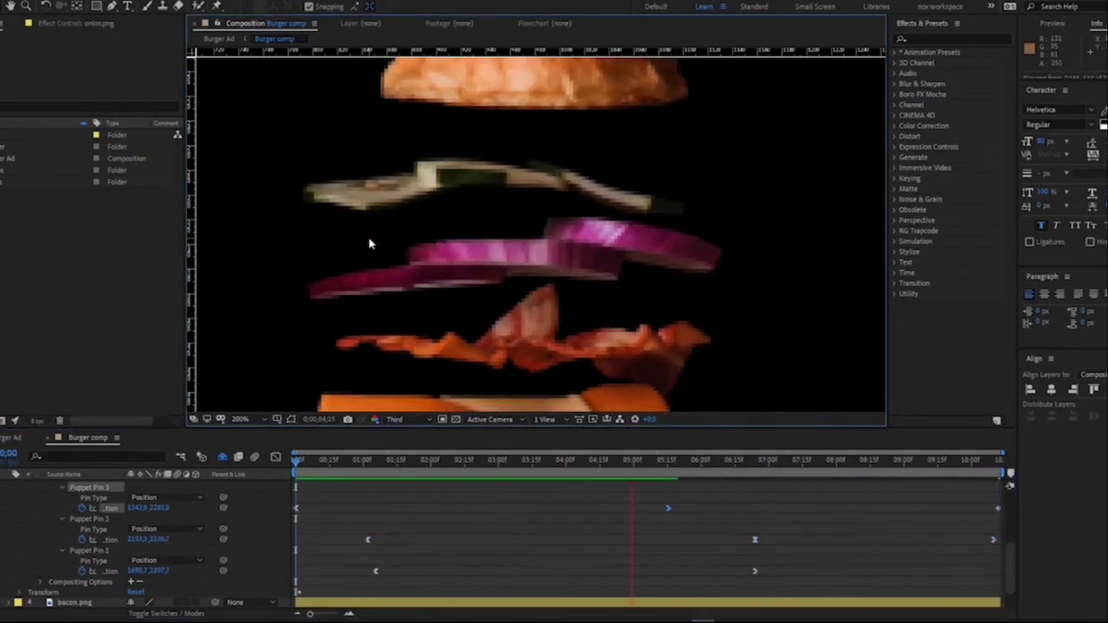
{"action": "right_click", "coordinate": [821, 509]}
{"action": "left_click", "coordinate": [852, 465]}
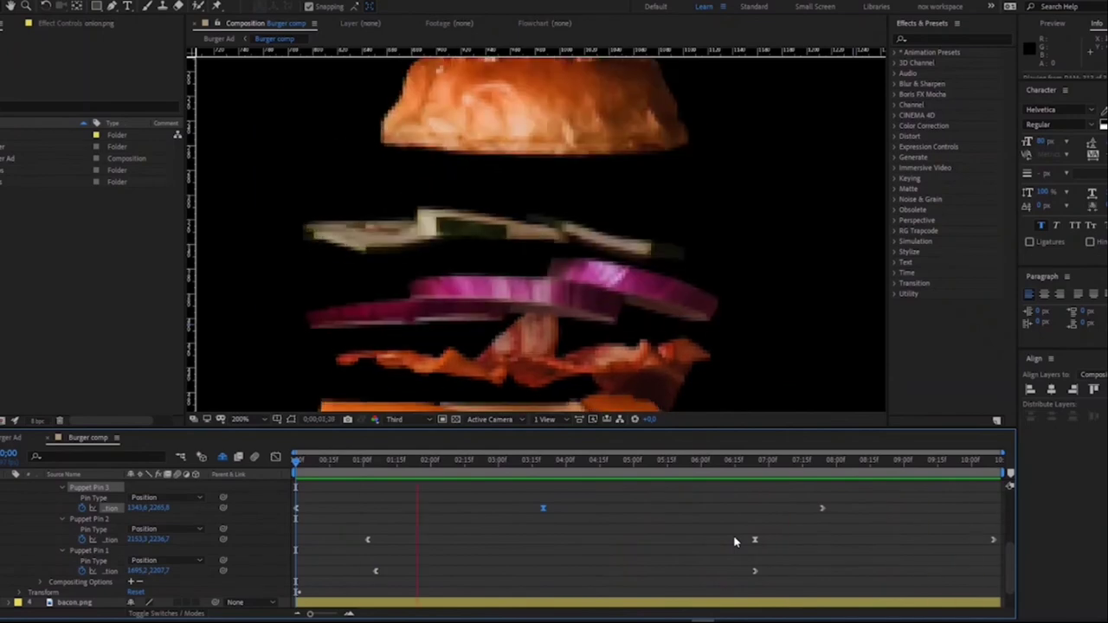
- Move the onion right pin's middle keyframe to about 0:00:05:11, preview the motion and save the project
{"action": "left_click", "coordinate": [754, 540]}
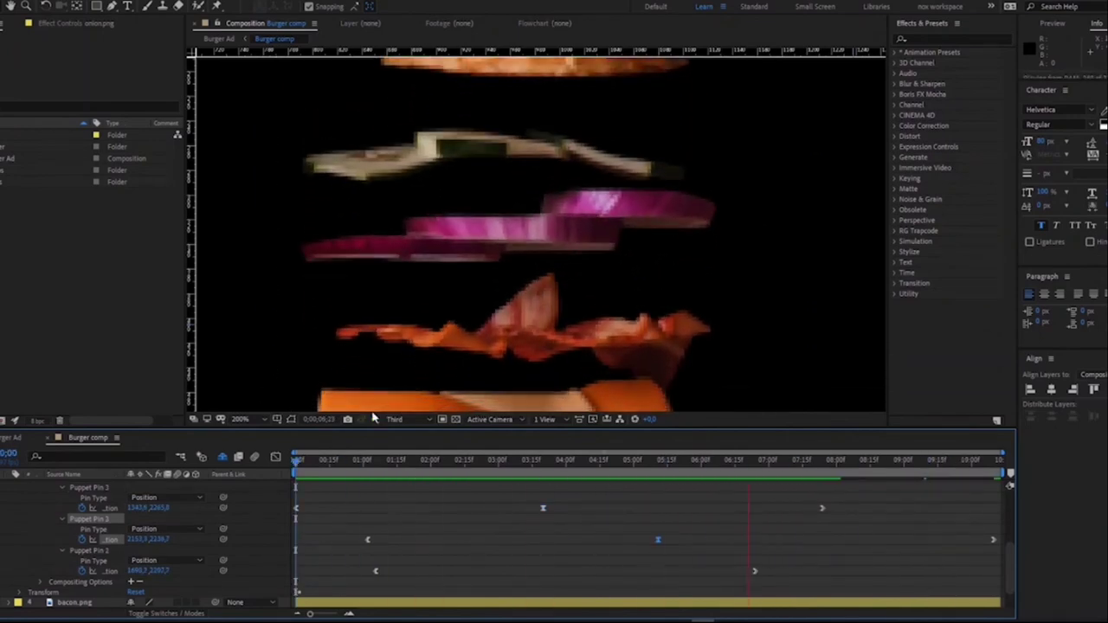
{"action": "key", "text": "space"}
{"action": "key", "text": "ctrl+s"}
- Place three Puppet pins on the bacon layer, raise the outer pins at the start and keyframe all pins at 0:00:07:29
{"action": "key", "text": "Home"}
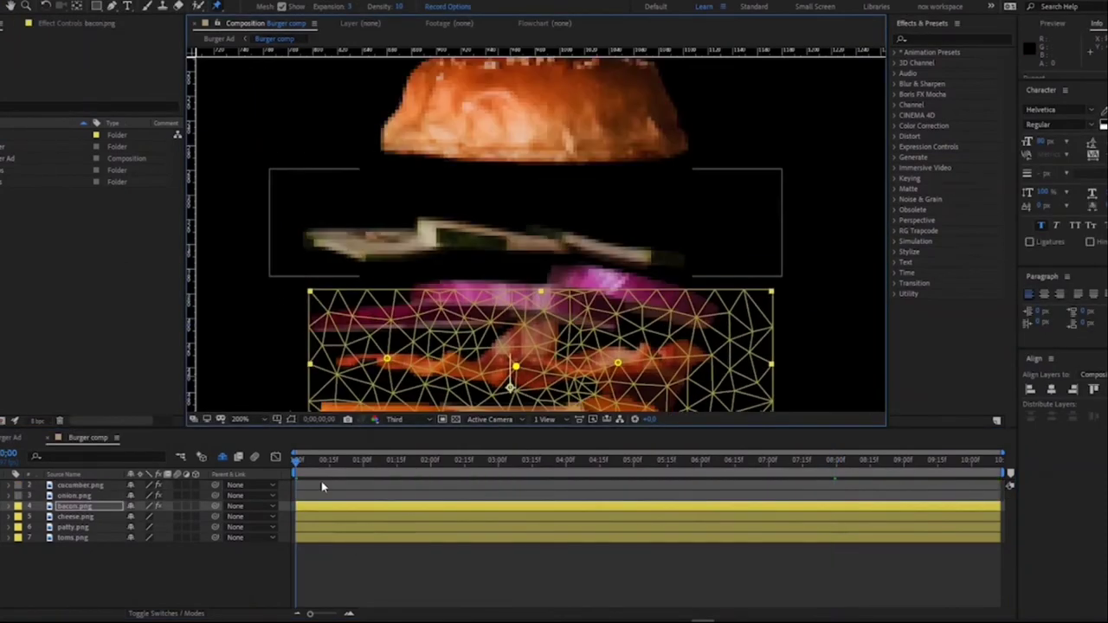
{"action": "key", "text": "u"}
{"action": "scroll", "coordinate": [170, 554], "scroll_direction": "down", "scroll_amount": 3}
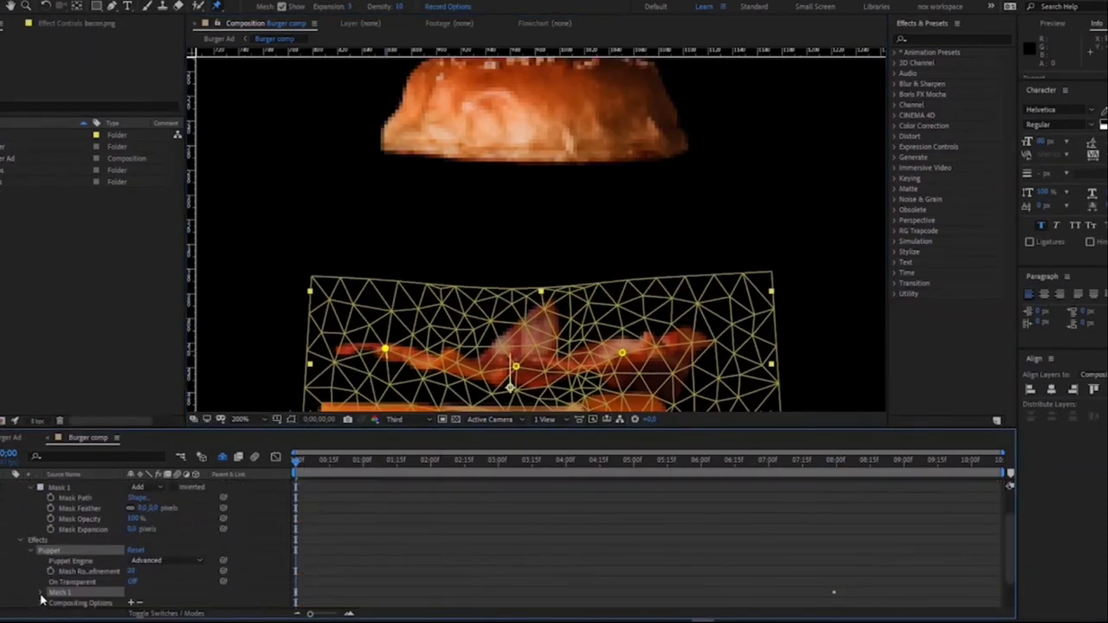
{"action": "key", "text": "v"}
{"action": "scroll", "coordinate": [170, 568], "scroll_direction": "down", "scroll_amount": 3}
{"action": "key", "text": "End"}
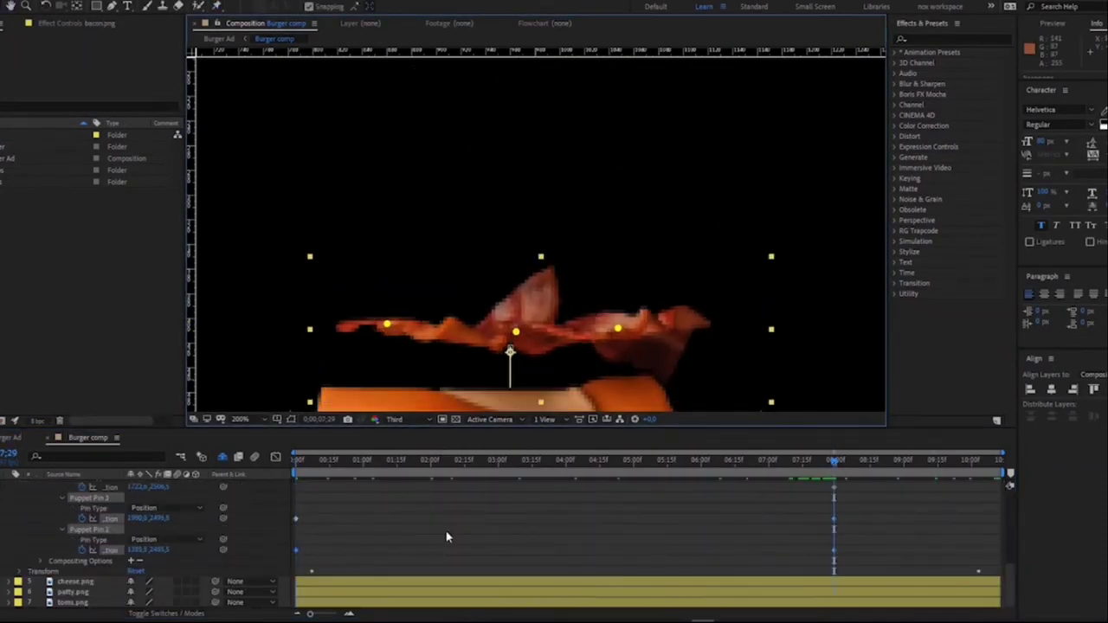
- Preview the bacon's bend and raise its middle pin at 0:00:04:03 so the strip arches
{"action": "key", "text": "space"}
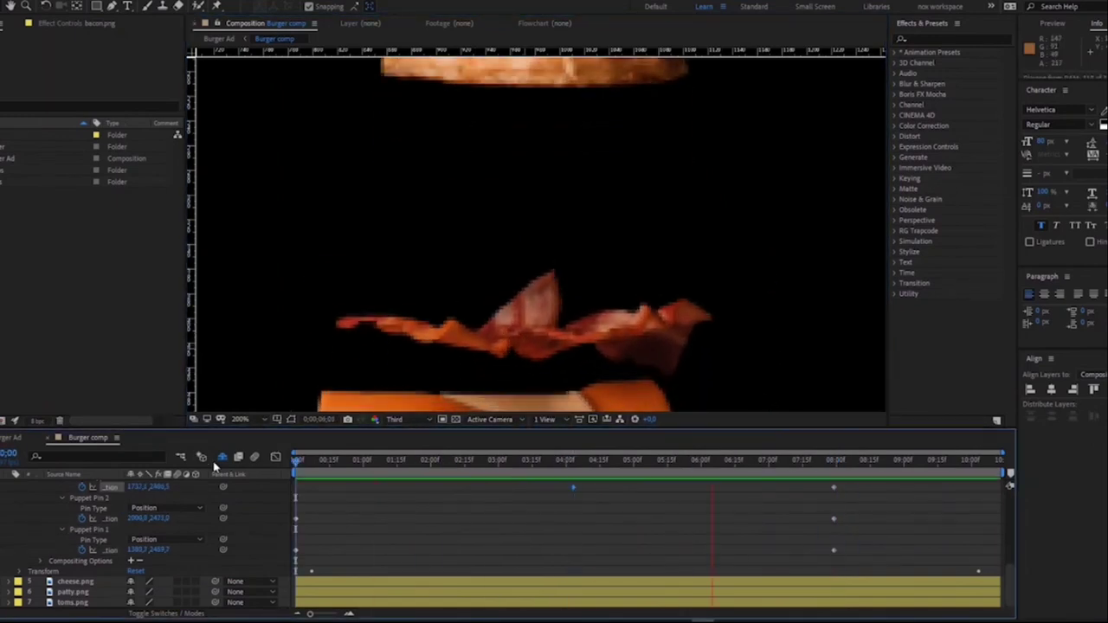
{"action": "key", "text": "space"}
{"action": "mouse_move", "coordinate": [579, 459]}
{"action": "left_mouse_down"}
{"action": "mouse_move", "coordinate": [660, 459]}
{"action": "mouse_move", "coordinate": [483, 459]}
{"action": "mouse_move", "coordinate": [572, 460]}
{"action": "left_mouse_up"}
{"action": "key", "text": "u"}
{"action": "key", "text": "u"}
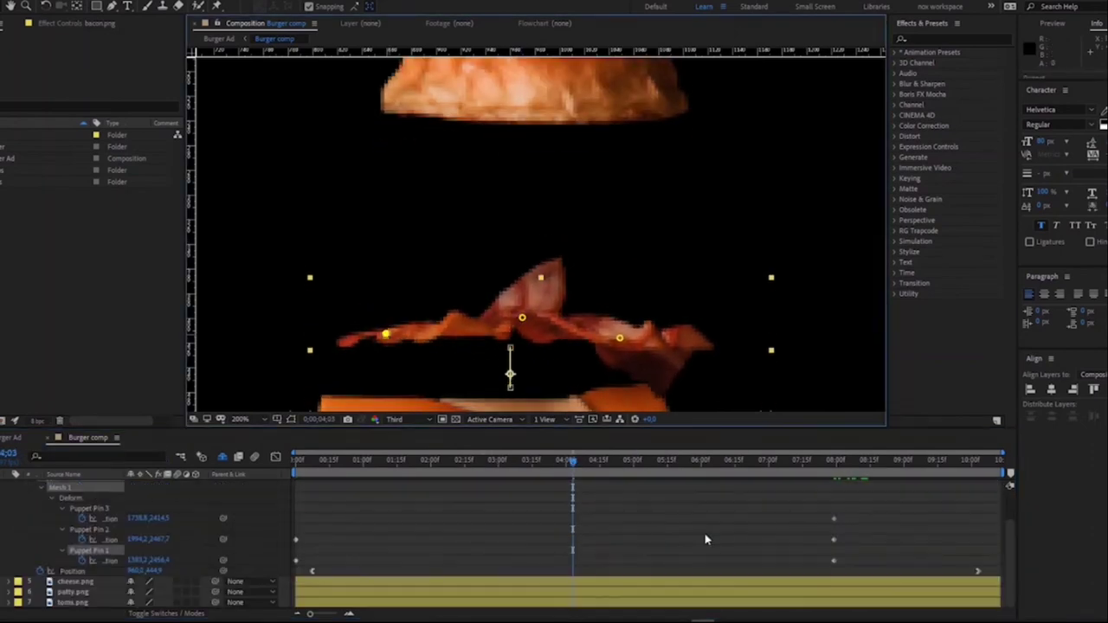
- Ease the bacon's pin keyframes, spread them out with the middle pin's first keyframe near 0:00:02:25, and preview the motion
{"action": "key", "text": "space"}
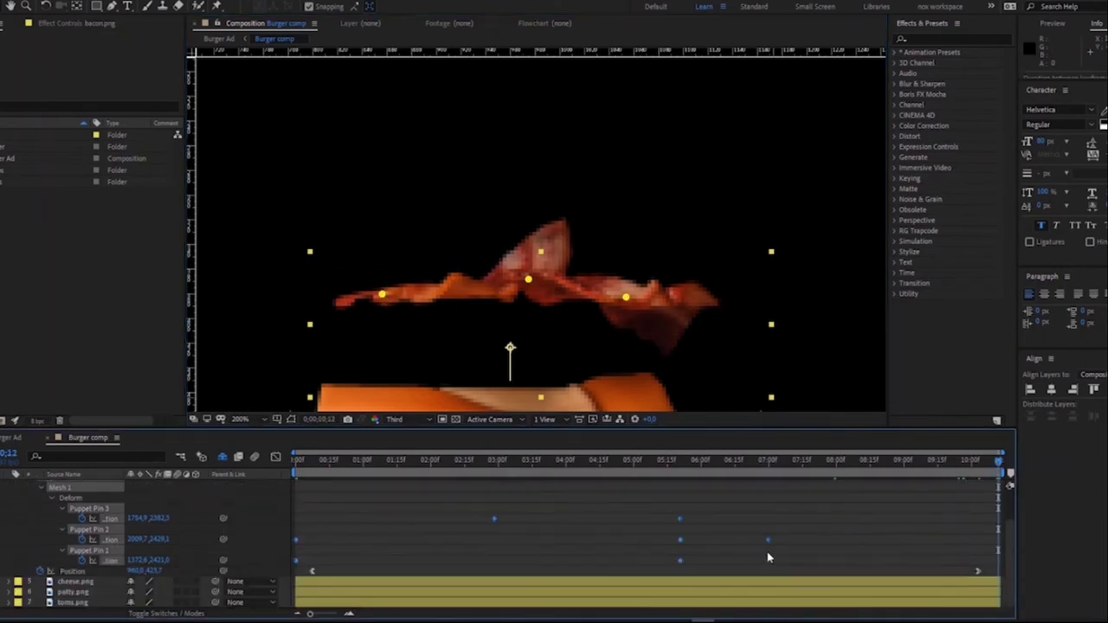
{"action": "right_click", "coordinate": [705, 560]}
{"action": "left_click", "coordinate": [874, 539]}
{"action": "left_click_drag", "start_coordinate": [791, 560], "coordinate": [881, 560]}
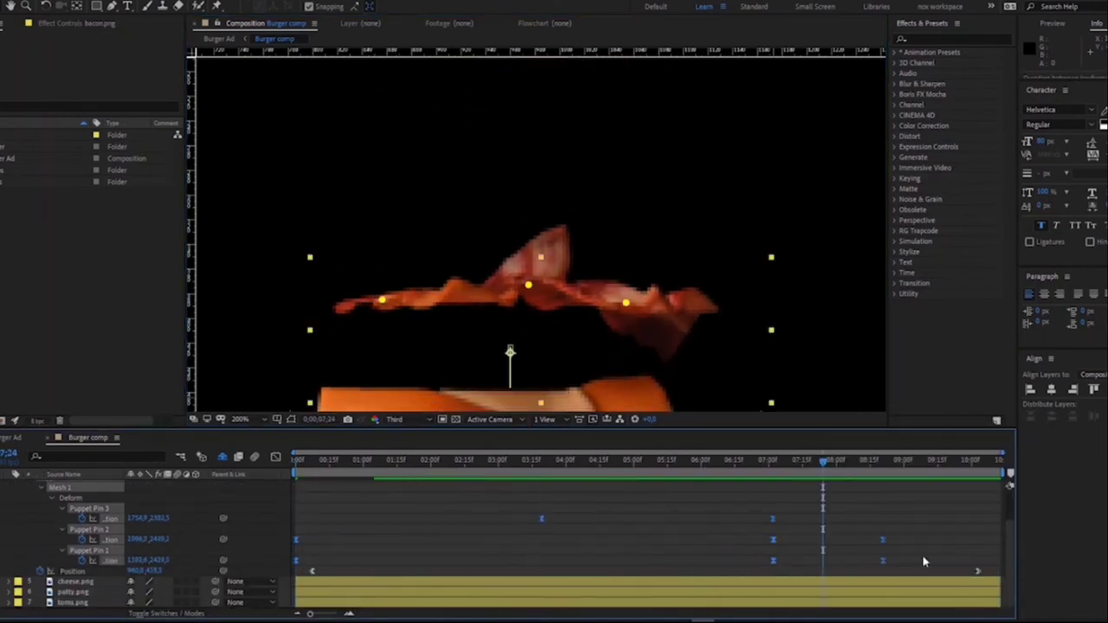
{"action": "left_click_drag", "start_coordinate": [589, 519], "coordinate": [487, 521]}
{"action": "key", "text": "space"}
{"action": "scroll", "coordinate": [4, 515], "scroll_direction": "up", "scroll_amount": 2}
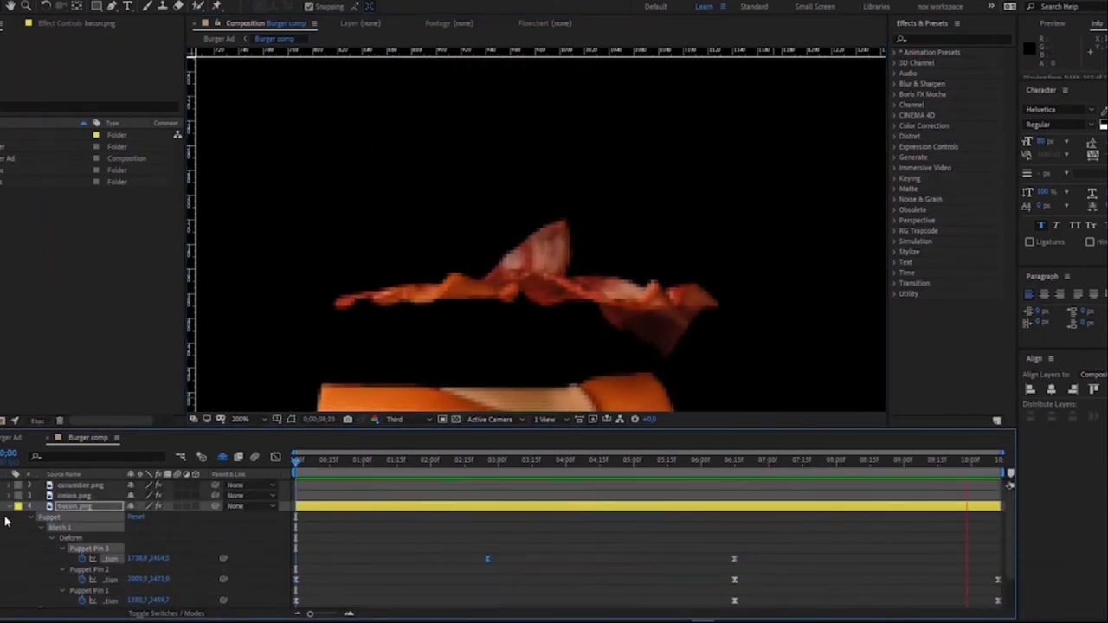
- Move the bacon middle pin's first keyframe to 0:00:04:11 and preview the bend again
{"action": "scroll", "coordinate": [4, 515], "scroll_direction": "down", "scroll_amount": 2}
{"action": "key", "text": "space"}
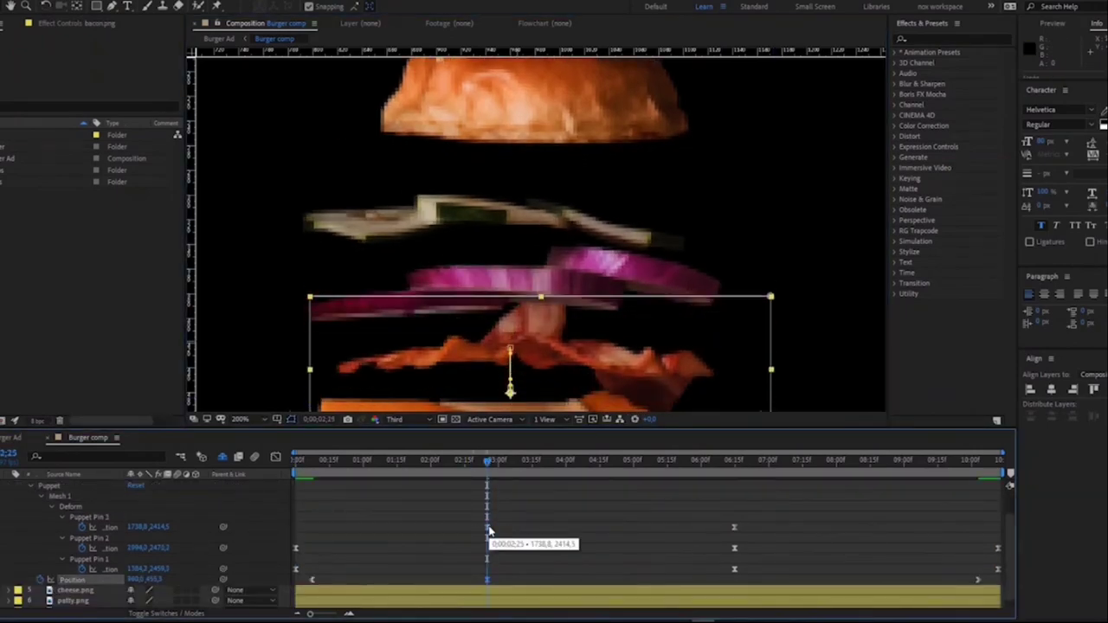
{"action": "key", "text": "space"}
{"action": "scroll", "coordinate": [489, 531], "scroll_direction": "up", "scroll_amount": 2}
{"action": "key", "text": "space"}
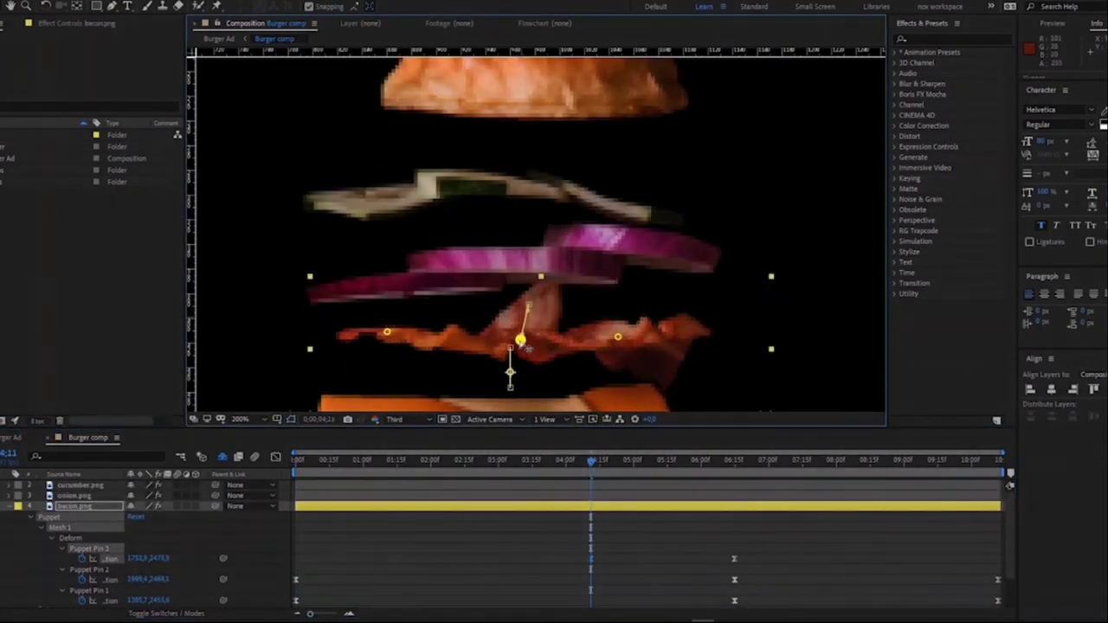
{"action": "key", "text": "space"}
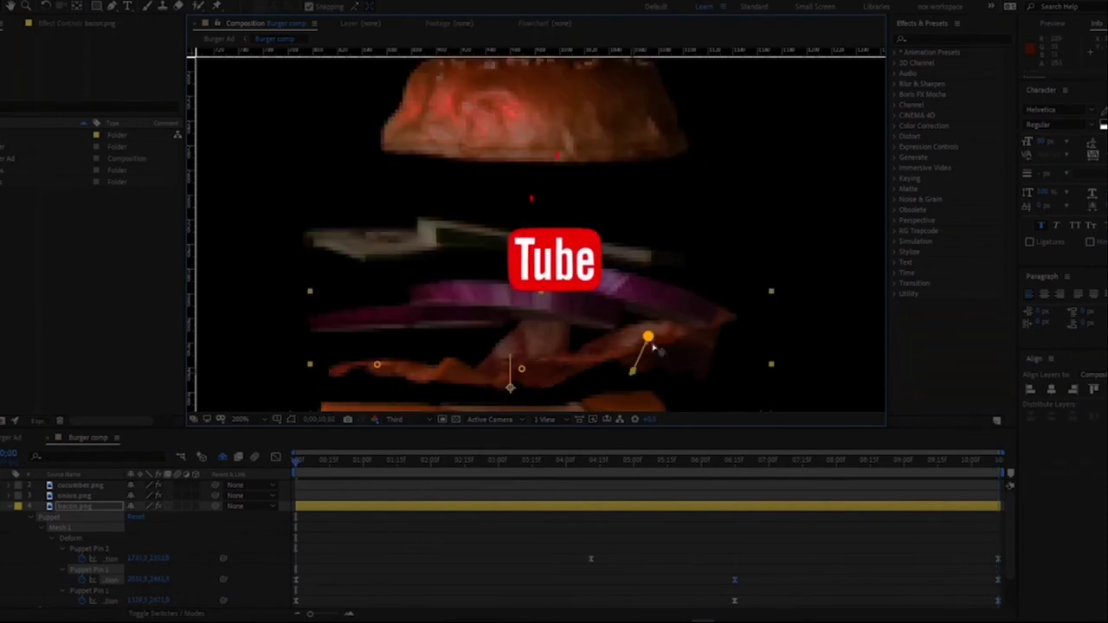
- Check the bacon's bend at 0:00:06:13, animate a fourth Puppet pin on its raised fold and ease that pin's keyframes
{"action": "left_click_drag", "start_coordinate": [791, 458], "coordinate": [735, 472]}
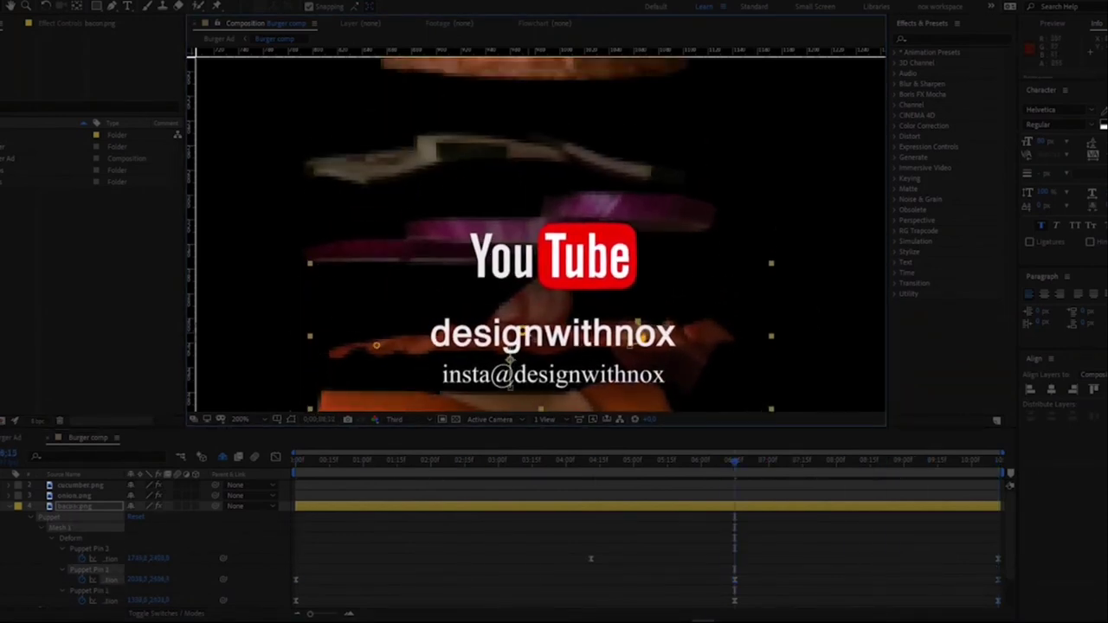
{"action": "scroll", "coordinate": [791, 548], "scroll_direction": "down", "scroll_amount": 2}
{"action": "key", "text": "space"}
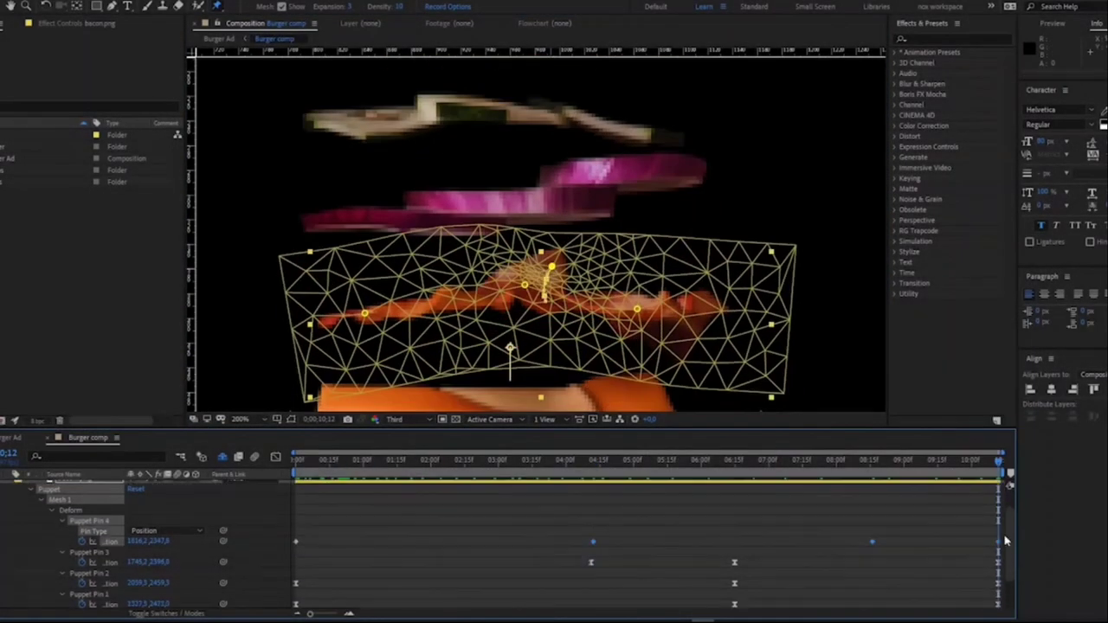
{"action": "right_click", "coordinate": [592, 540]}
{"action": "mouse_move", "coordinate": [675, 530]}
{"action": "left_click", "coordinate": [773, 449]}
{"action": "key", "text": "space"}
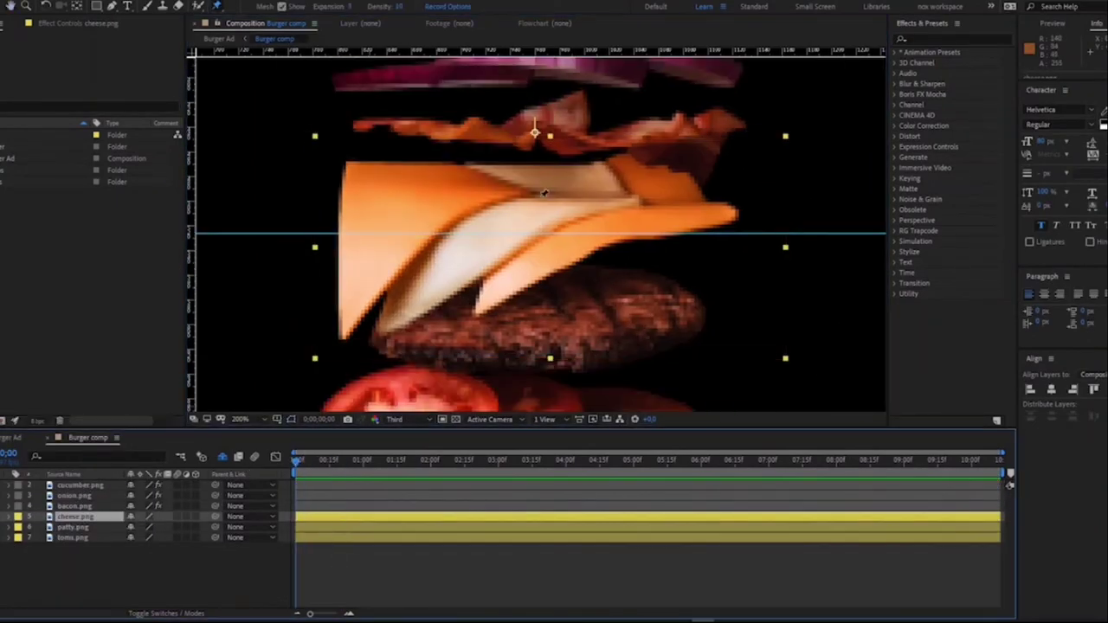
- Place three Puppet pins on the cheese layer and reposition them to bend it at 0:00:06:07 and 0:00:10:12
{"action": "key", "text": "u"}
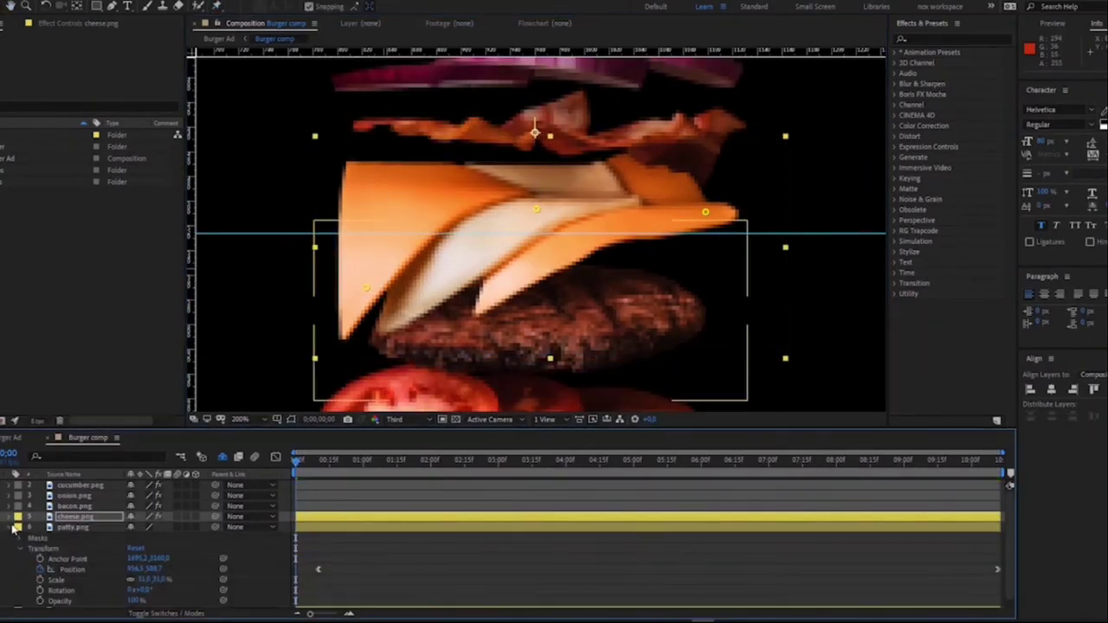
{"action": "left_click_drag", "start_coordinate": [369, 291], "coordinate": [371, 293]}
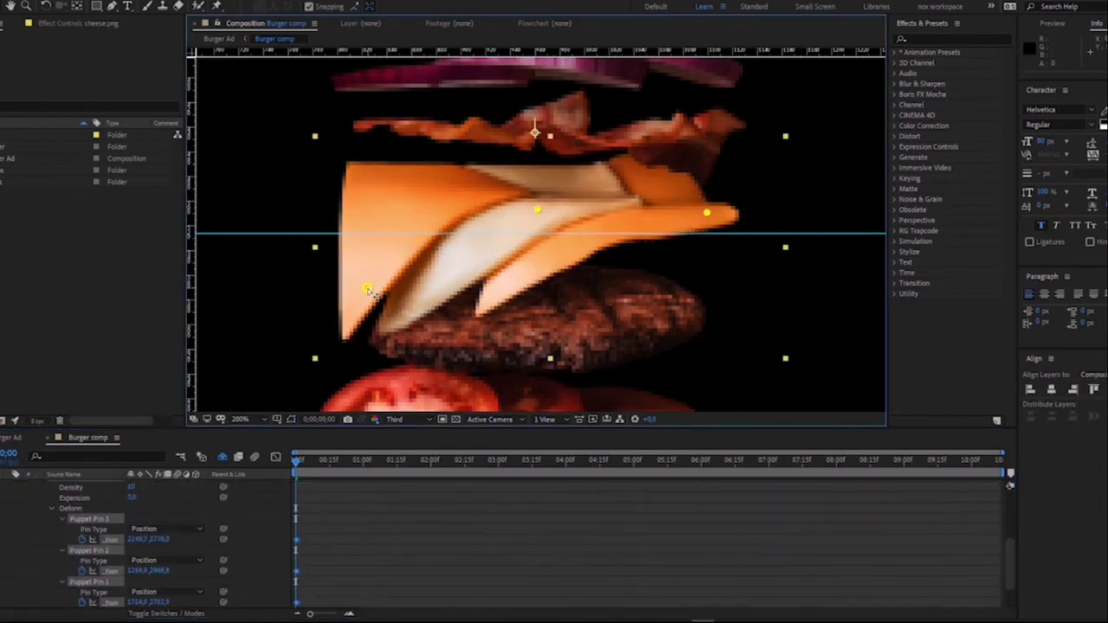
{"action": "scroll", "coordinate": [299, 554], "scroll_direction": "down", "scroll_amount": 3}
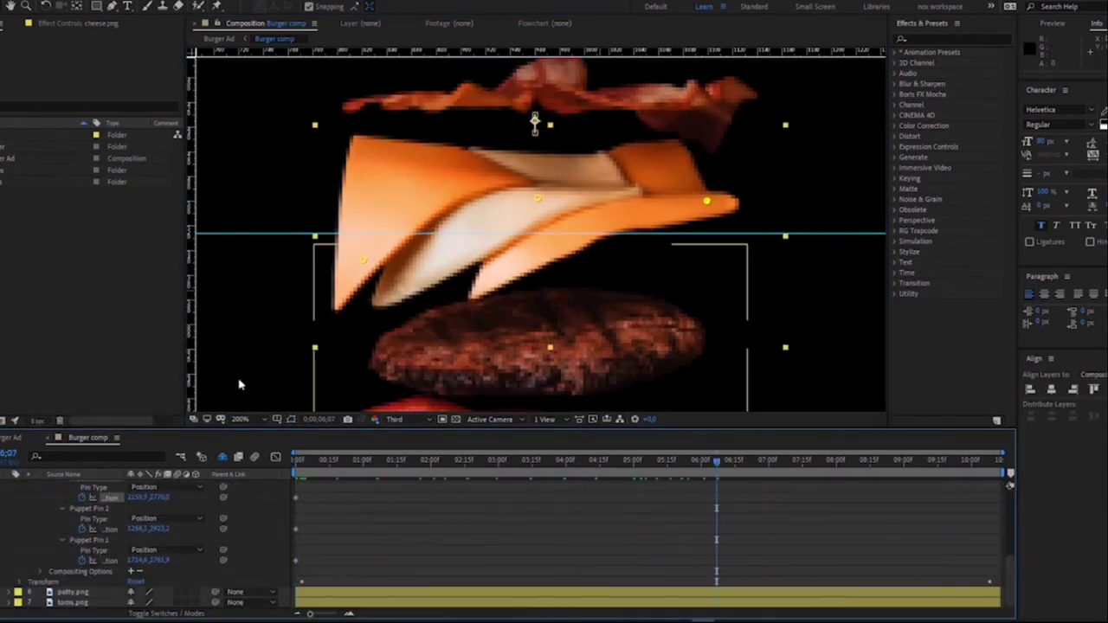
{"action": "left_click_drag", "start_coordinate": [708, 202], "coordinate": [709, 220]}
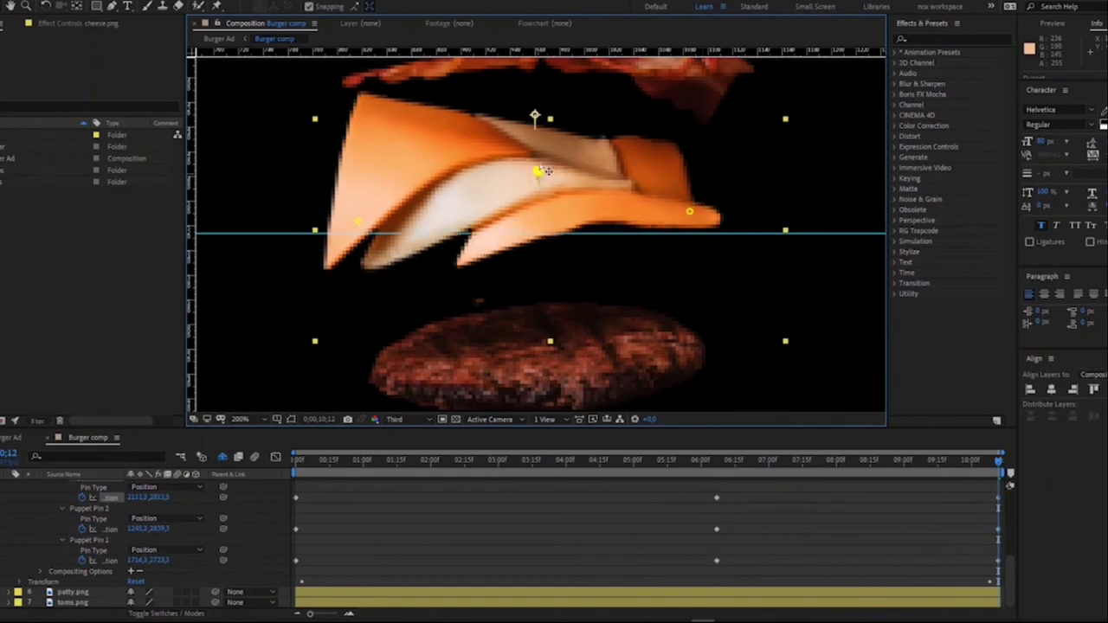
- Ease the cheese's pin keyframes, delay the first keyframes of the middle and right pins, and preview the motion
{"action": "key", "text": "ctrl+alt+a"}
{"action": "key", "text": "F9"}
{"action": "key", "text": "space"}
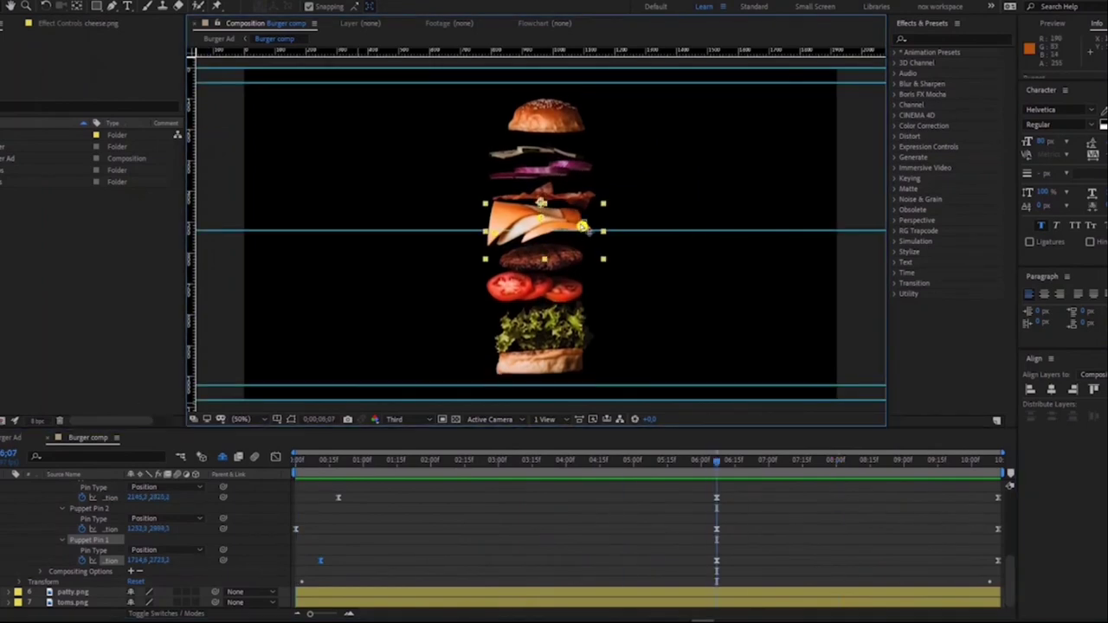
{"action": "key", "text": "space"}
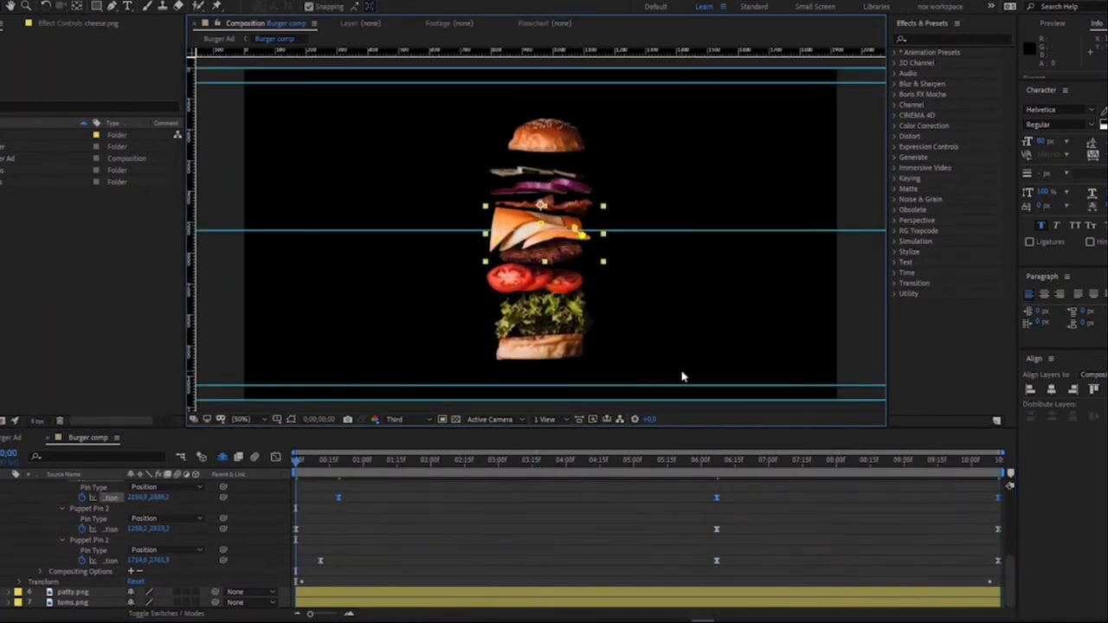
{"action": "key", "text": "space"}
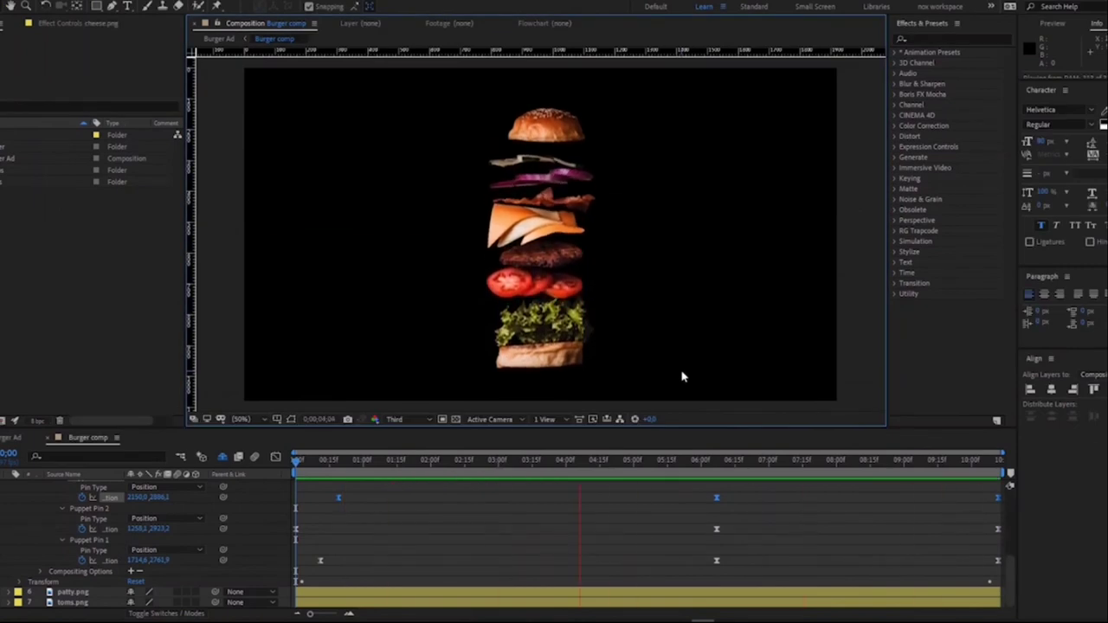
{"action": "left_click", "coordinate": [320, 561]}
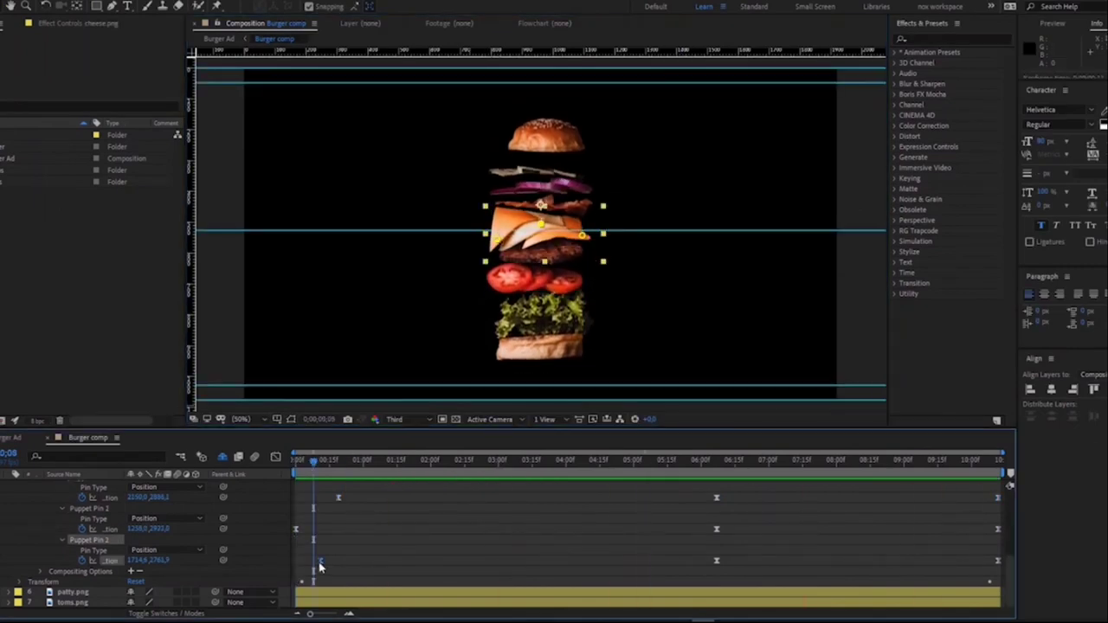
{"action": "key", "text": "space"}
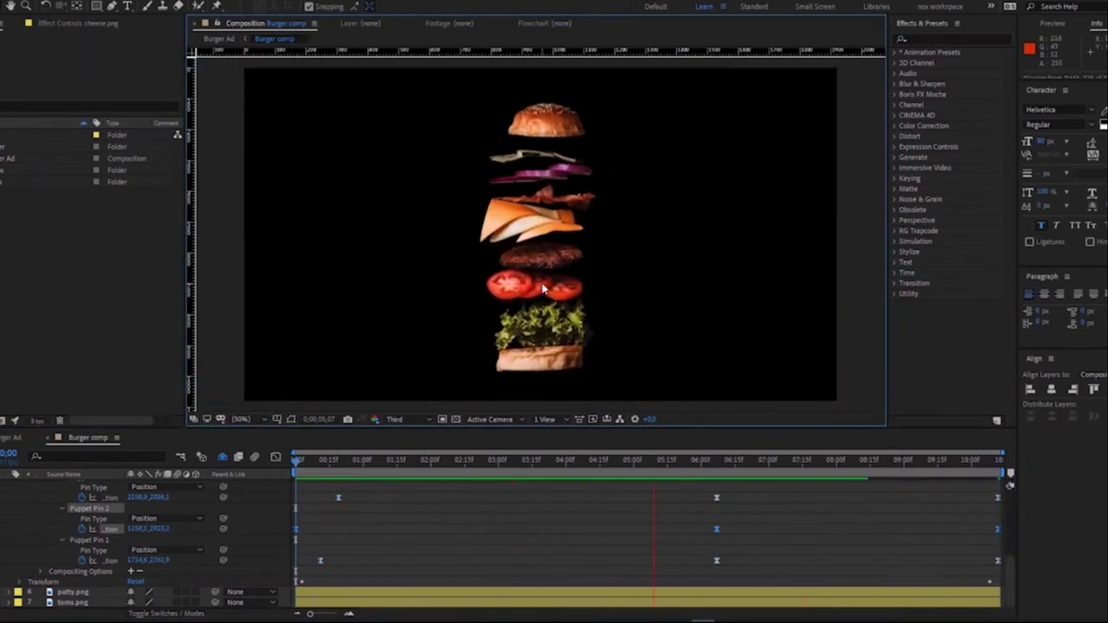
- Refine the positions of the cheese's outer pins at 0:00:06:07 and review the bend through to the end
{"action": "key", "text": "space"}
{"action": "scroll", "coordinate": [544, 290], "scroll_direction": "up", "scroll_amount": 2}
{"action": "left_click", "coordinate": [407, 459]}
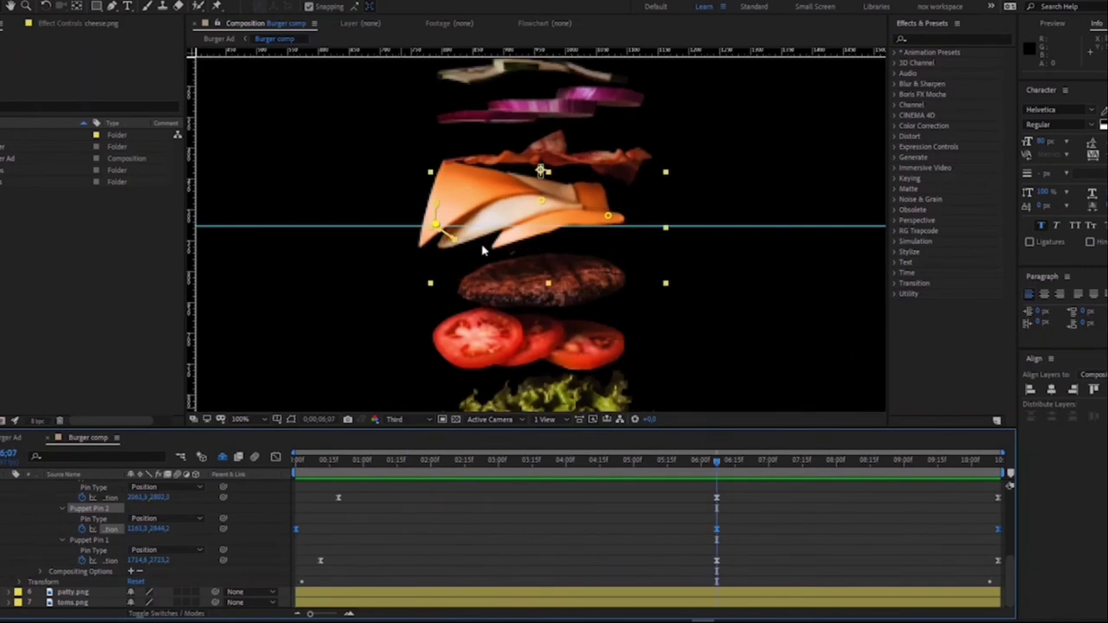
{"action": "key", "text": "Home"}
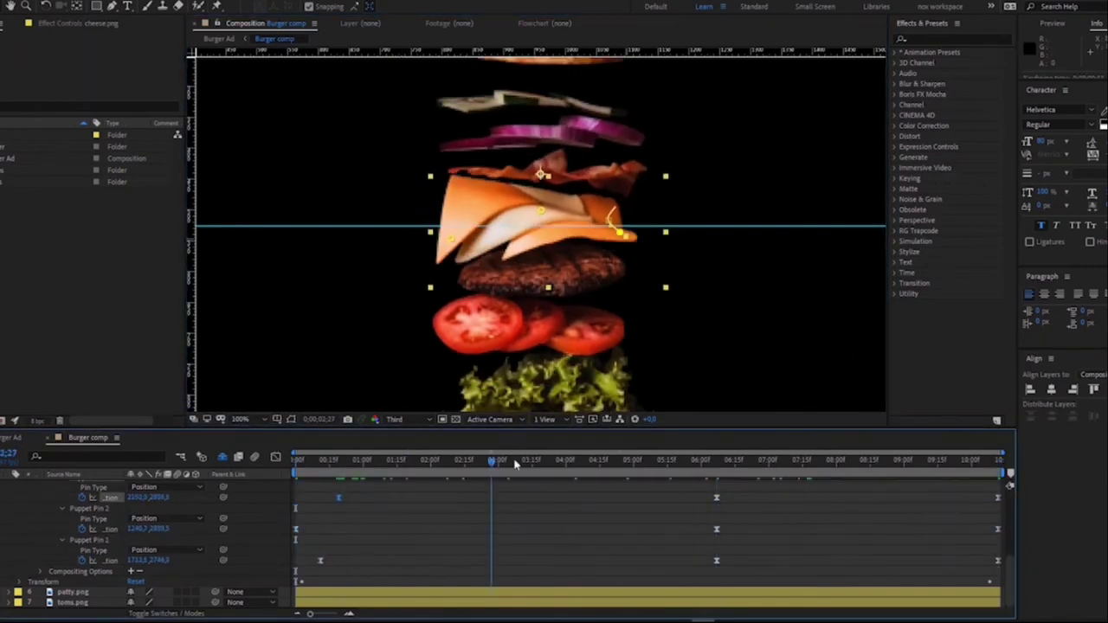
{"action": "key", "text": "k"}
{"action": "left_click", "coordinate": [320, 560]}
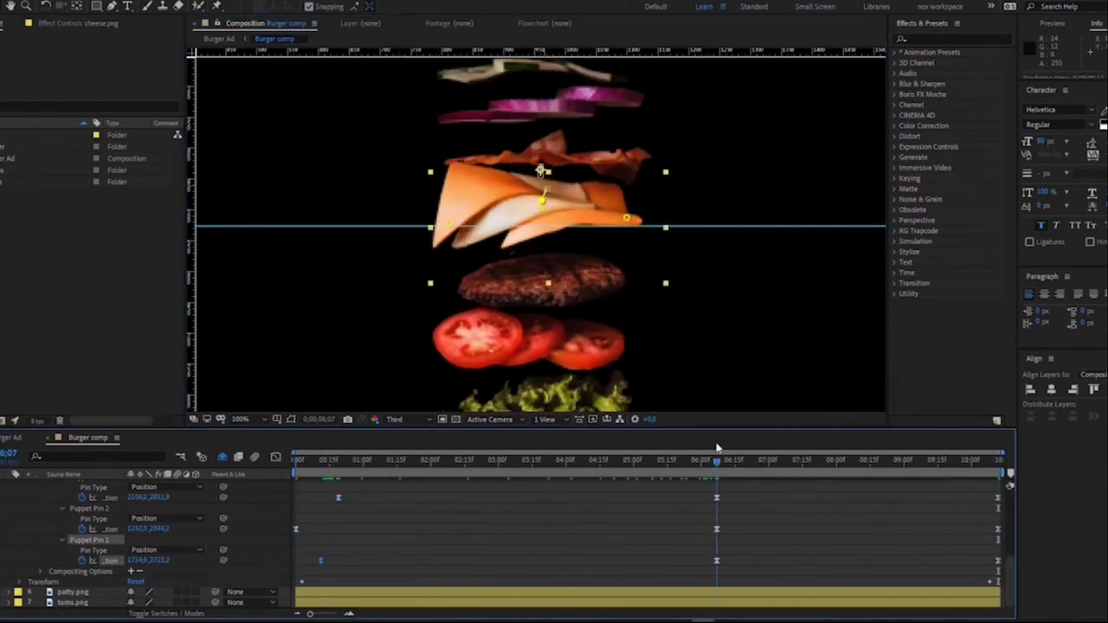
{"action": "left_click_drag", "start_coordinate": [717, 447], "coordinate": [1054, 485]}
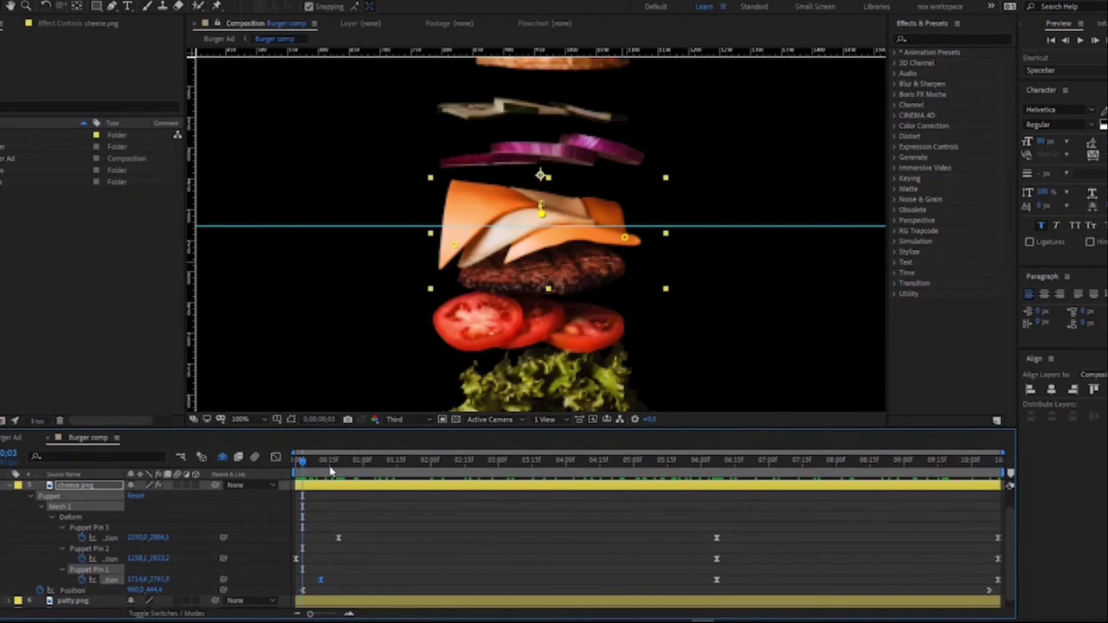
- Raise the cheese's middle pin near the composition's end to arch the slice, and preview the motion
{"action": "left_click_drag", "start_coordinate": [330, 471], "coordinate": [725, 485]}
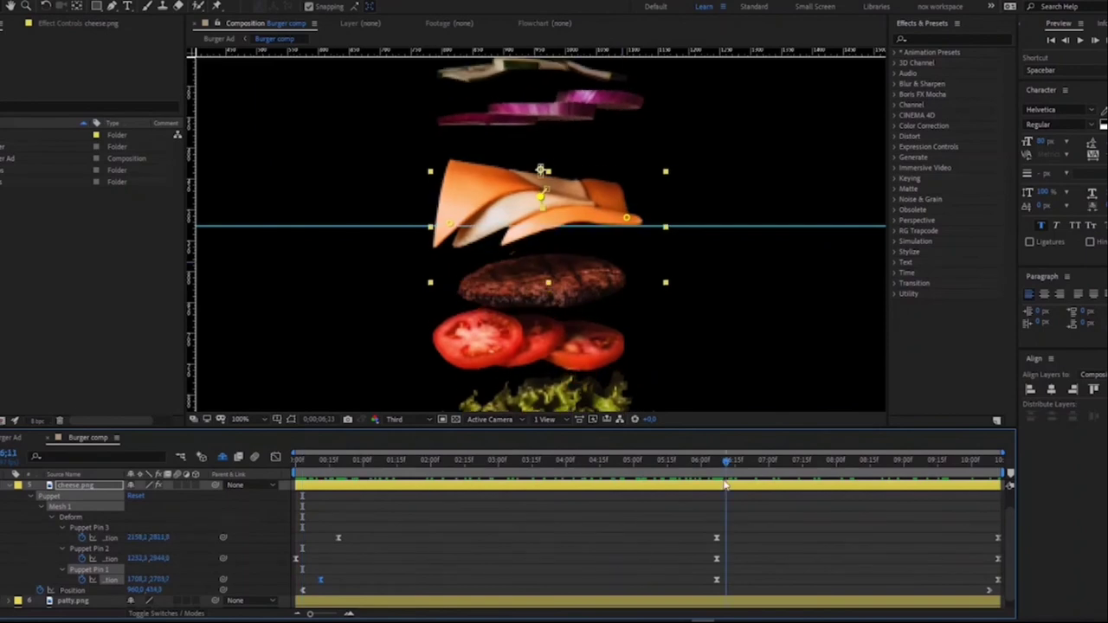
{"action": "left_click", "coordinate": [995, 461]}
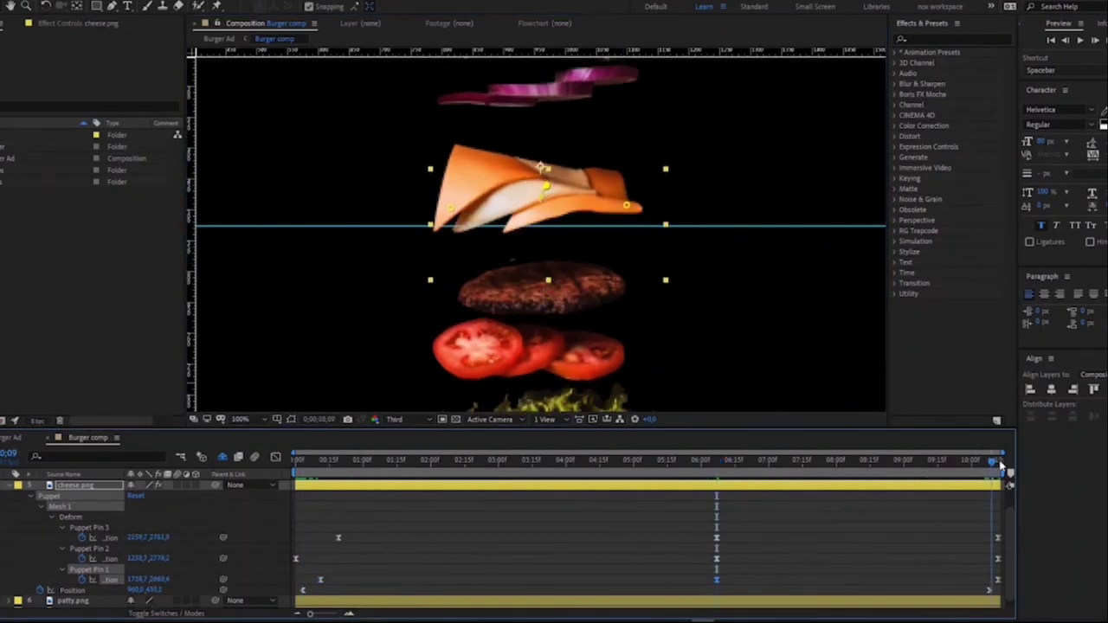
{"action": "left_click_drag", "start_coordinate": [559, 196], "coordinate": [550, 188]}
{"action": "key", "text": "space"}
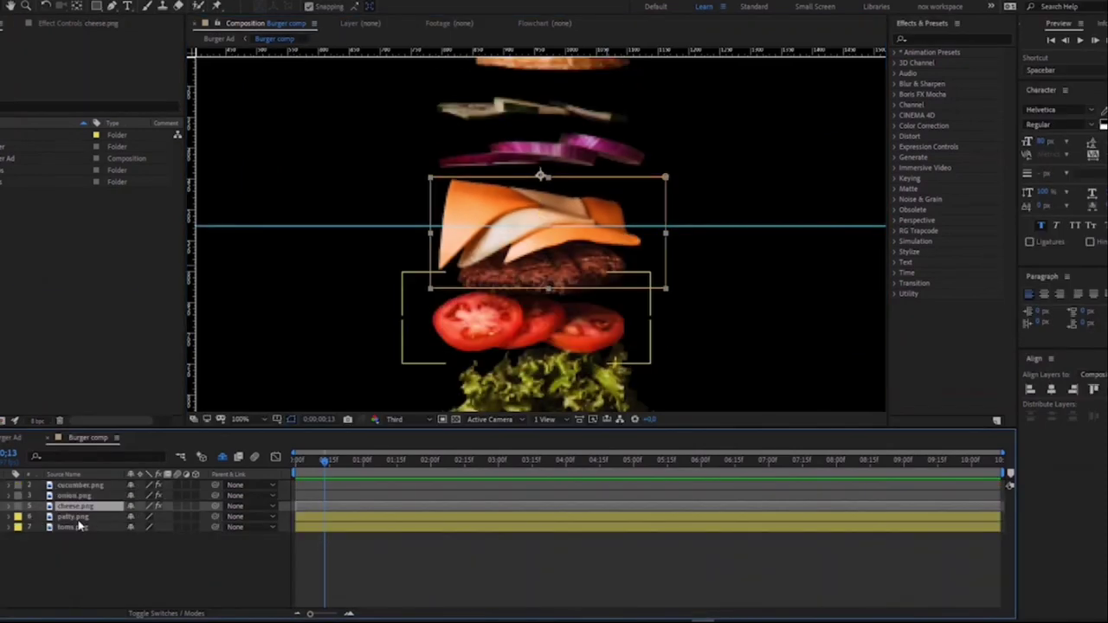
- Place three Puppet pins across the patty layer at 0:00:00:10 and reveal their position properties
{"action": "left_click", "coordinate": [75, 516]}
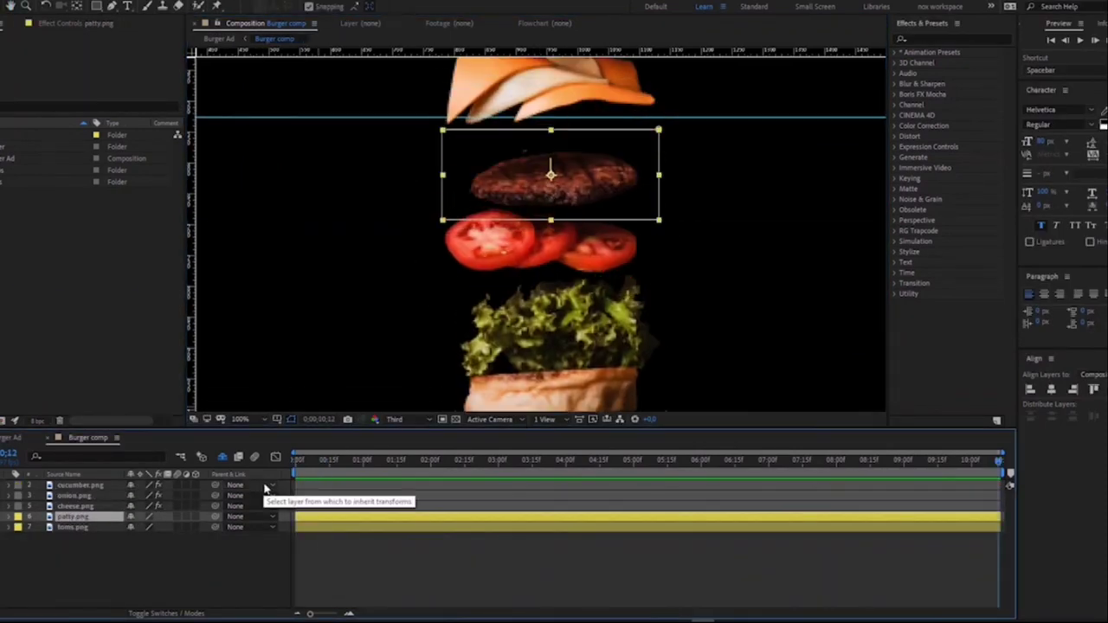
{"action": "key", "text": "Home"}
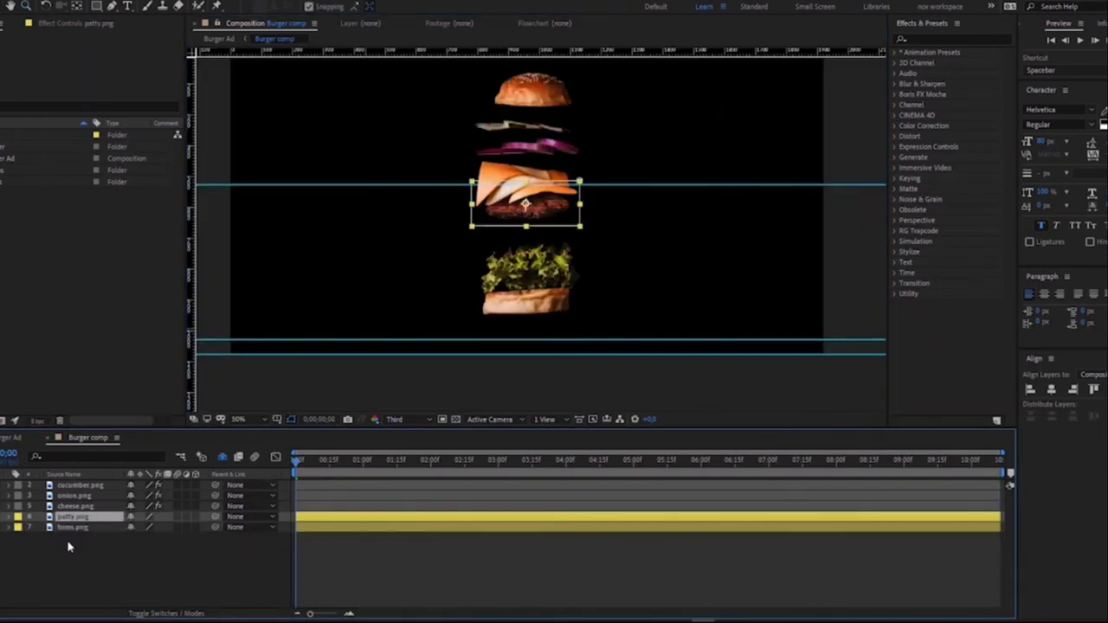
{"action": "left_click", "coordinate": [320, 465]}
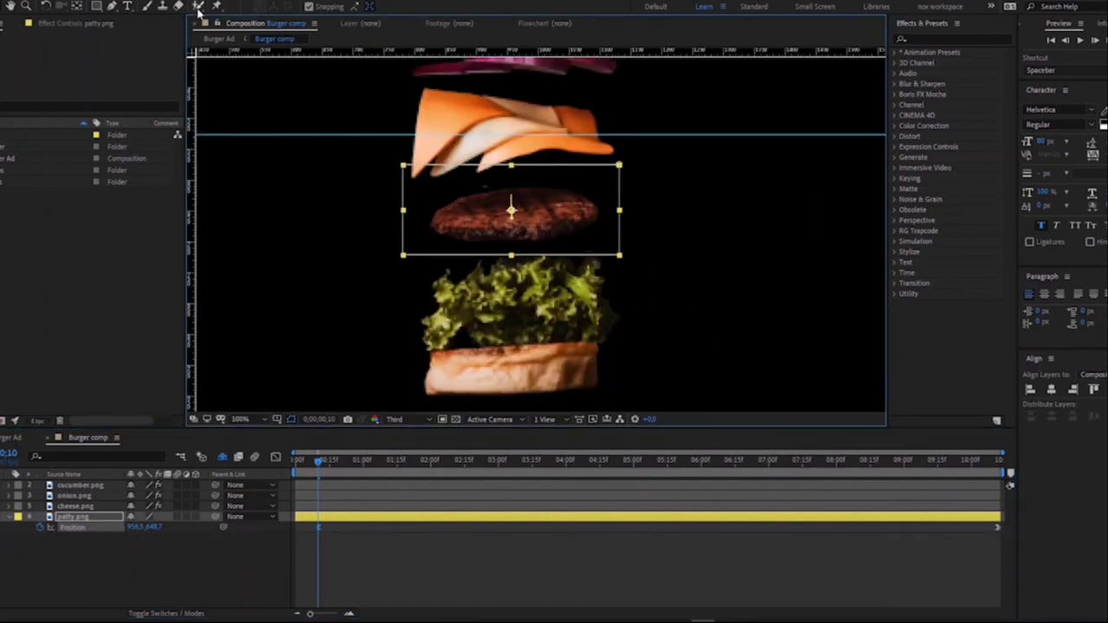
{"action": "left_click", "coordinate": [21, 528]}
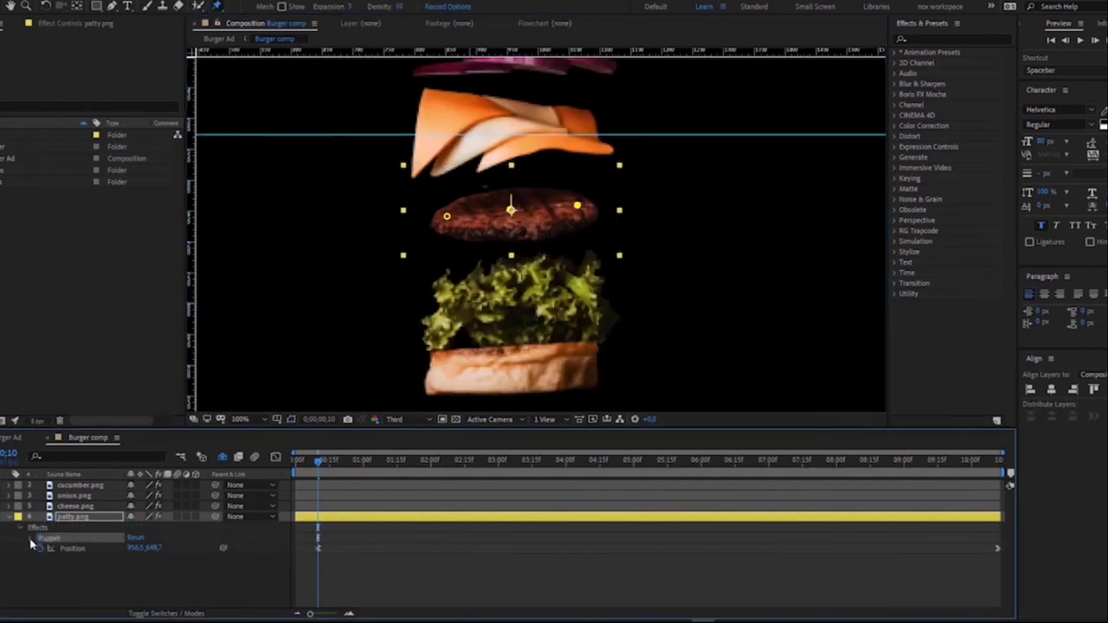
{"action": "left_click", "coordinate": [31, 539]}
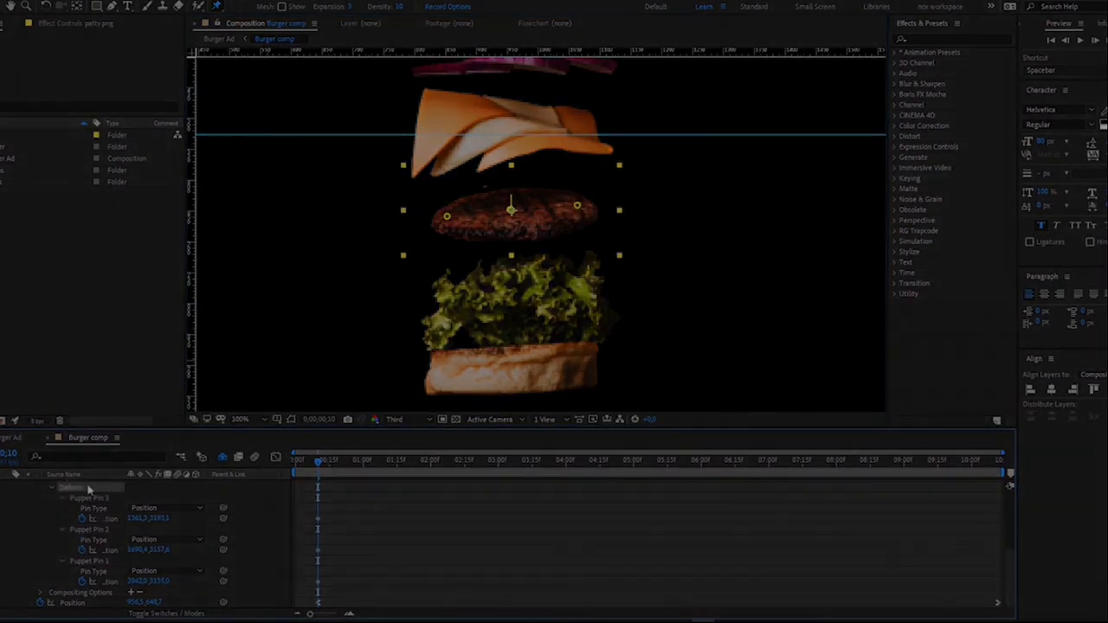